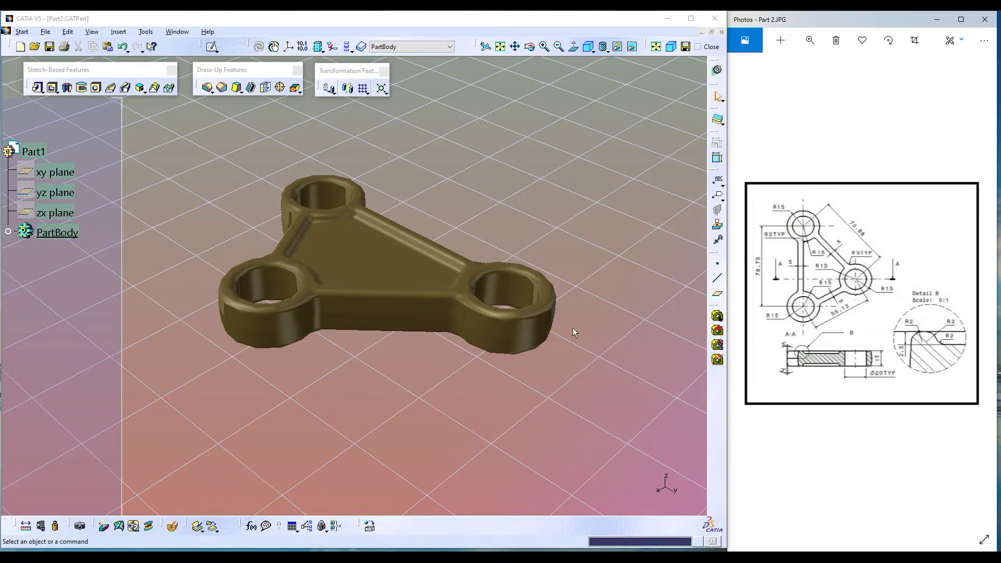
Look over the finished three-hole link part, then close its document.
middle_click_drag(500, 203, 543, 183)
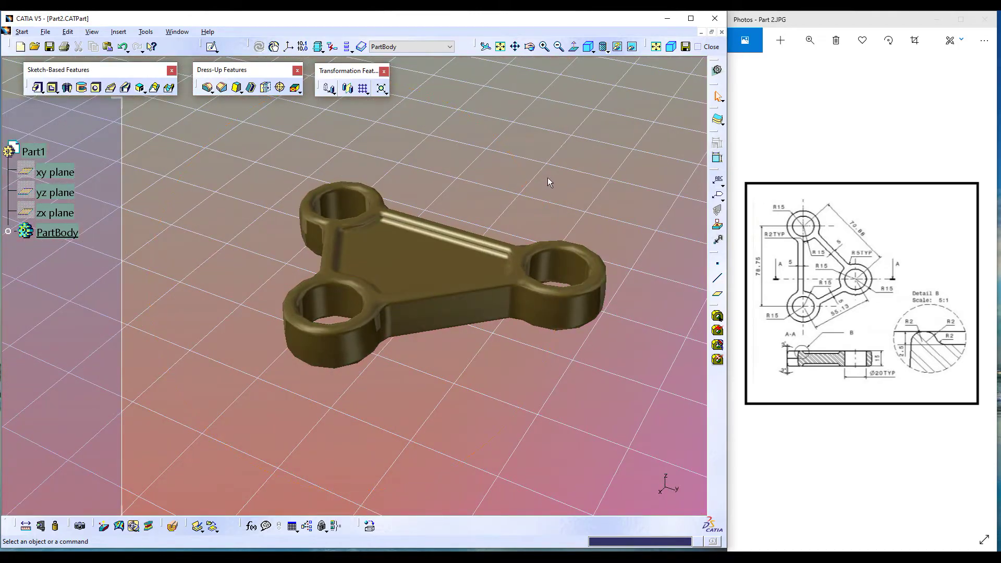
middle_click_drag(527, 180, 485, 219)
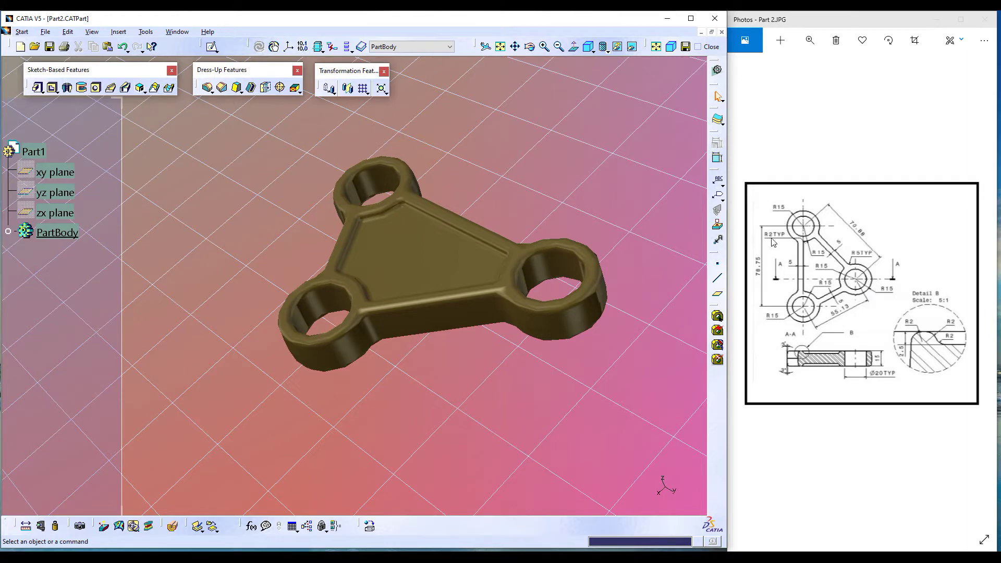
left_click(711, 47)
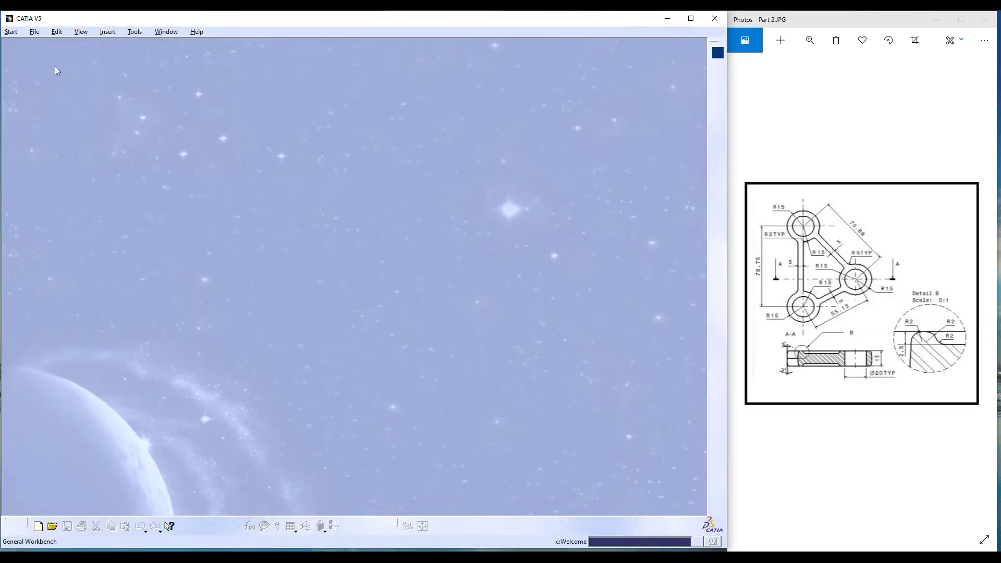
Create a new Part Design part named Part1 with hybrid design enabled.
left_click(13, 32)
mouse_move(52, 56)
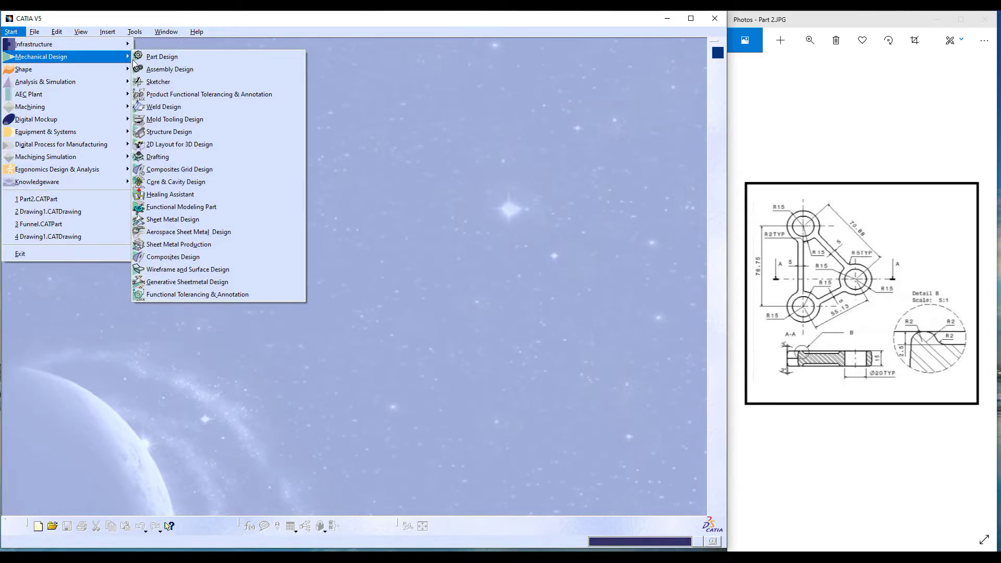
left_click(156, 59)
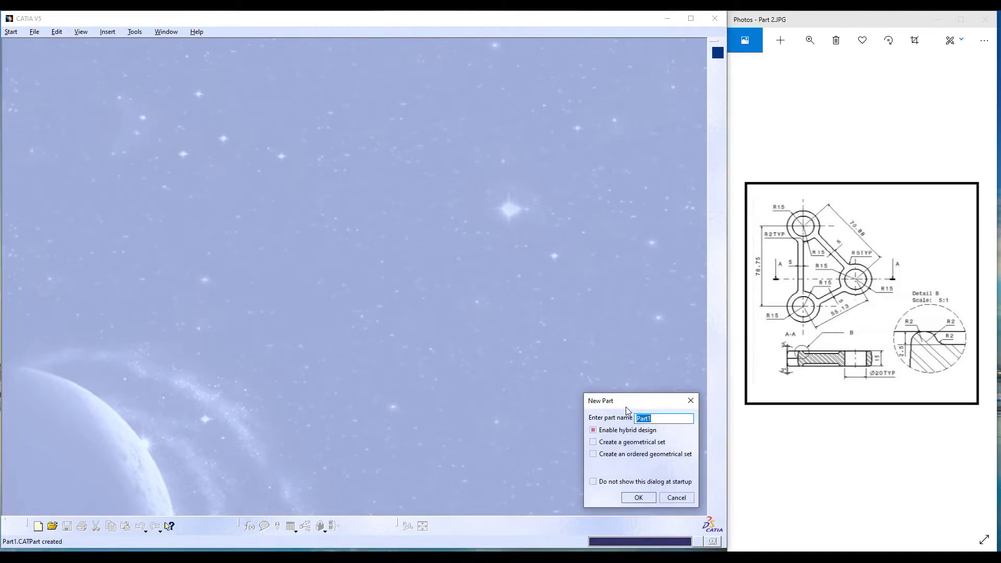
left_click(623, 499)
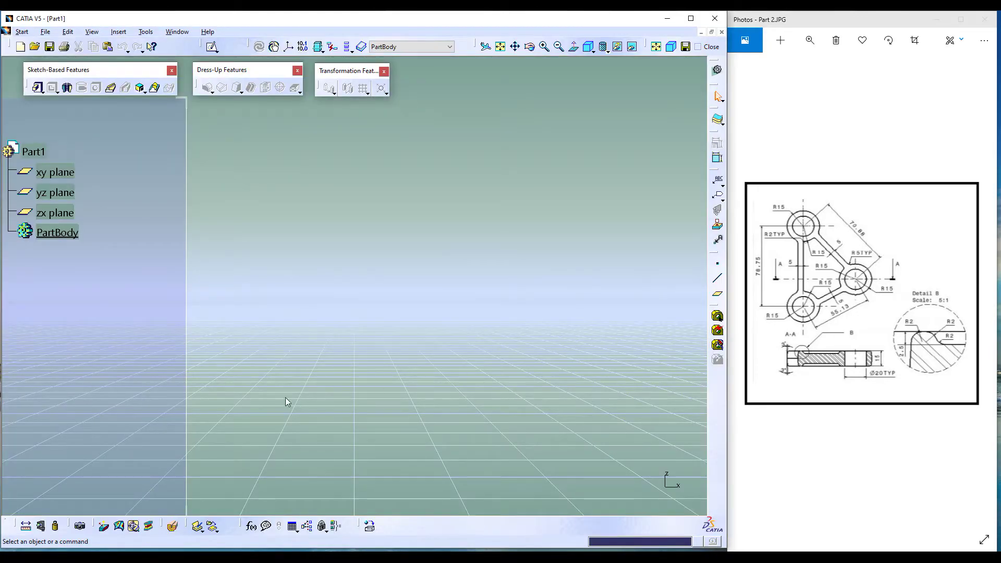
Hide the ground grid and start a sketch on the xy plane.
left_click(92, 32)
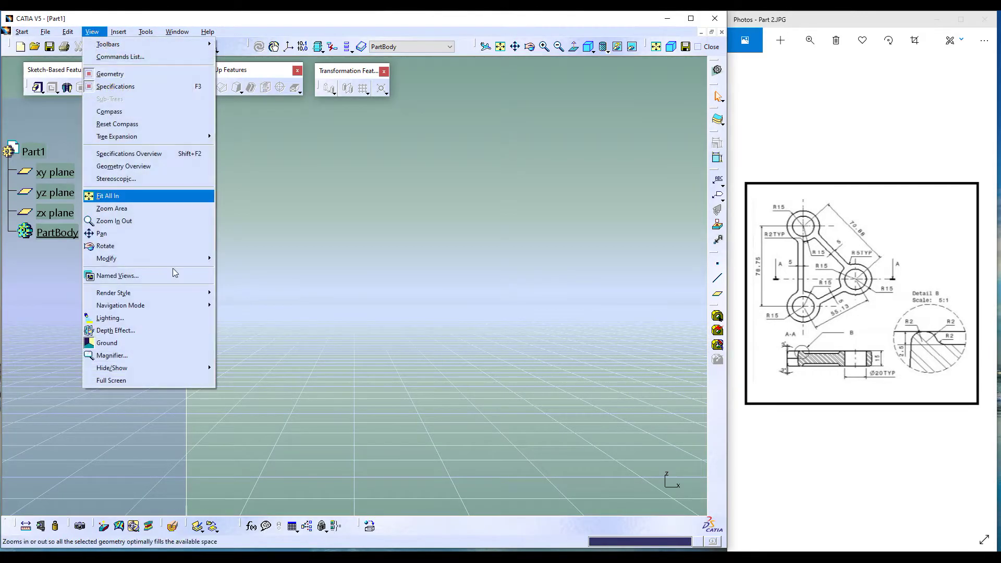
left_click(143, 343)
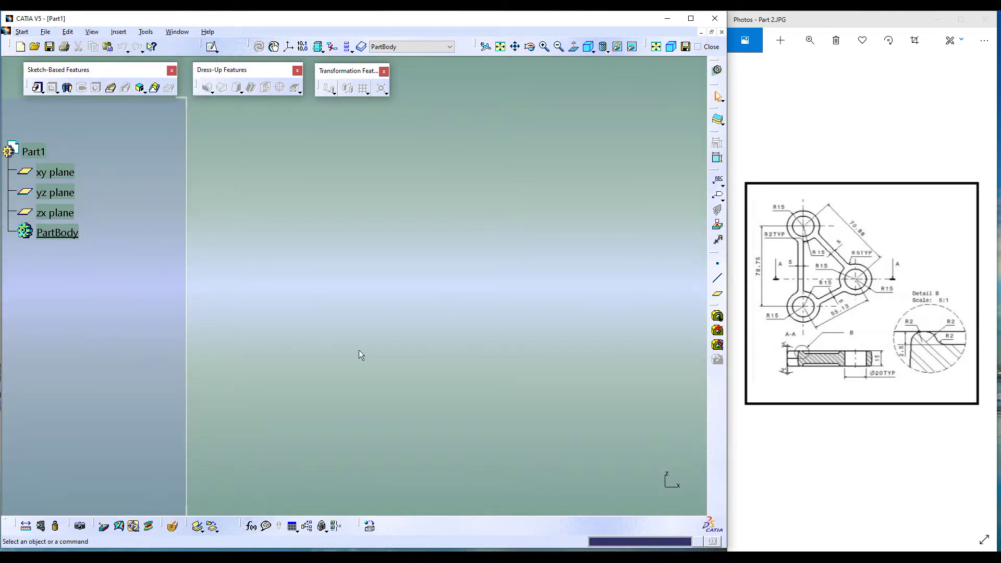
left_click(500, 47)
left_click(588, 52)
left_click(312, 295)
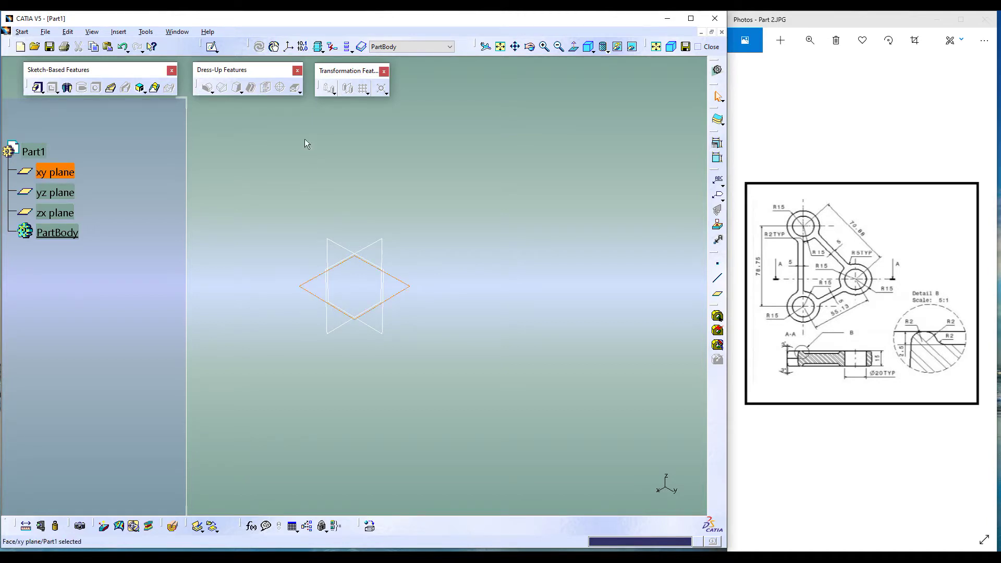
left_click(213, 48)
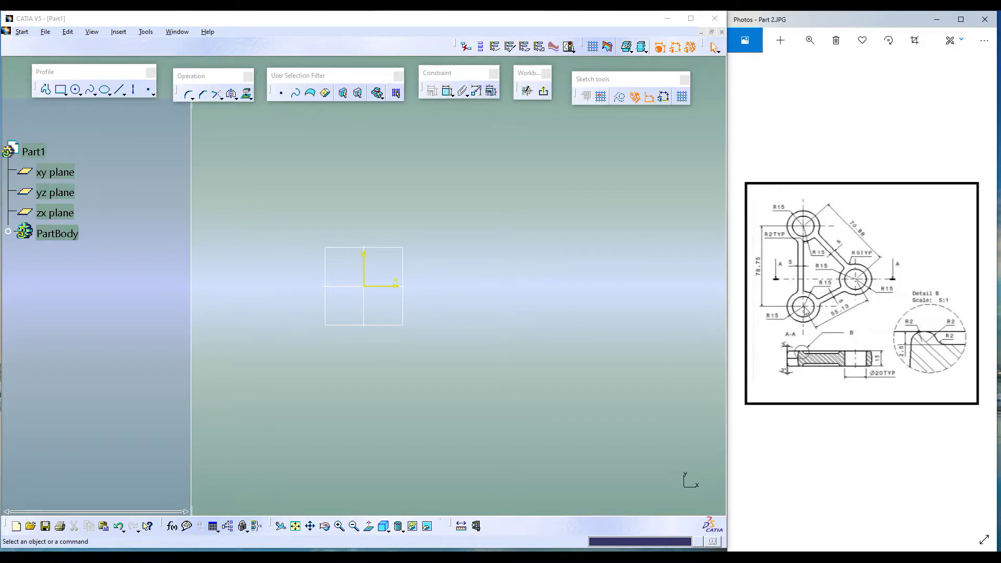
Draw a circle of radius 15 mm centred at the sketch origin and move its radius dimension outside the circle.
left_click(77, 90)
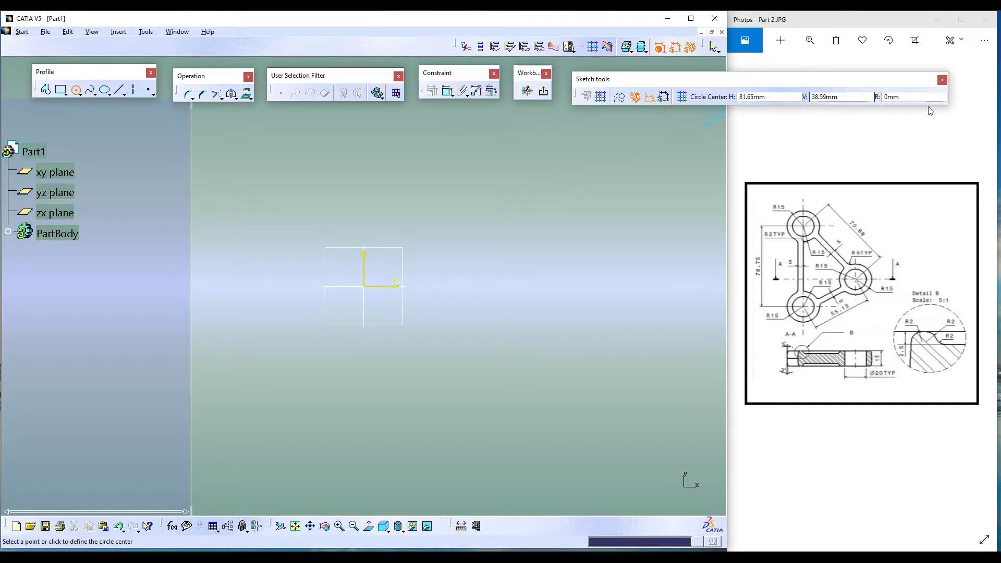
key("Tab")
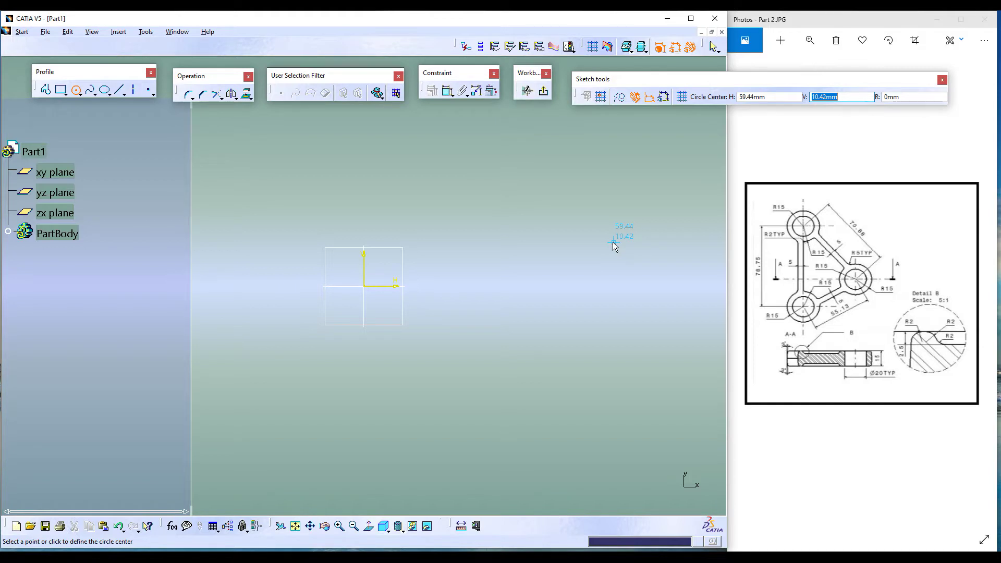
key("shift+Tab")
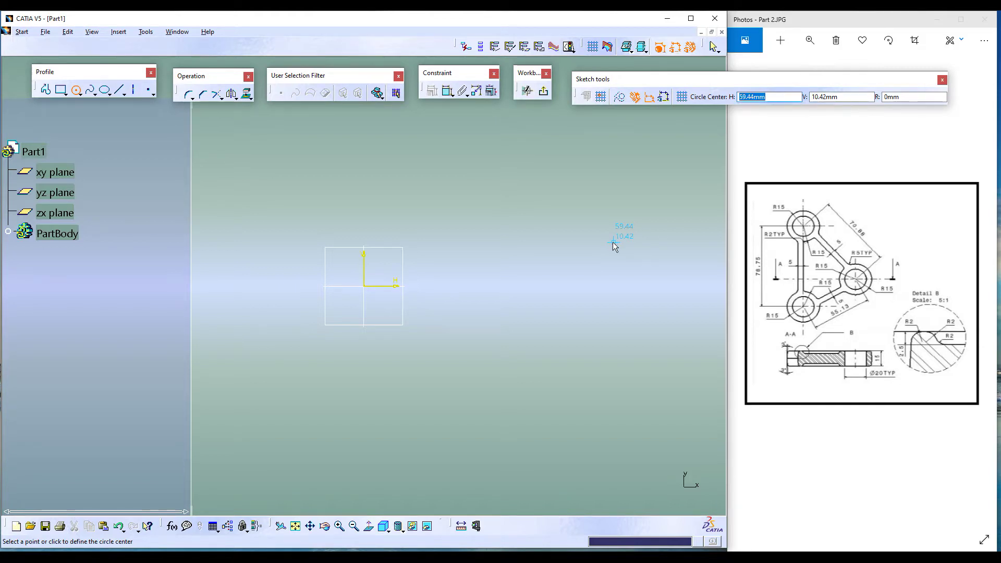
type("0")
key("Tab")
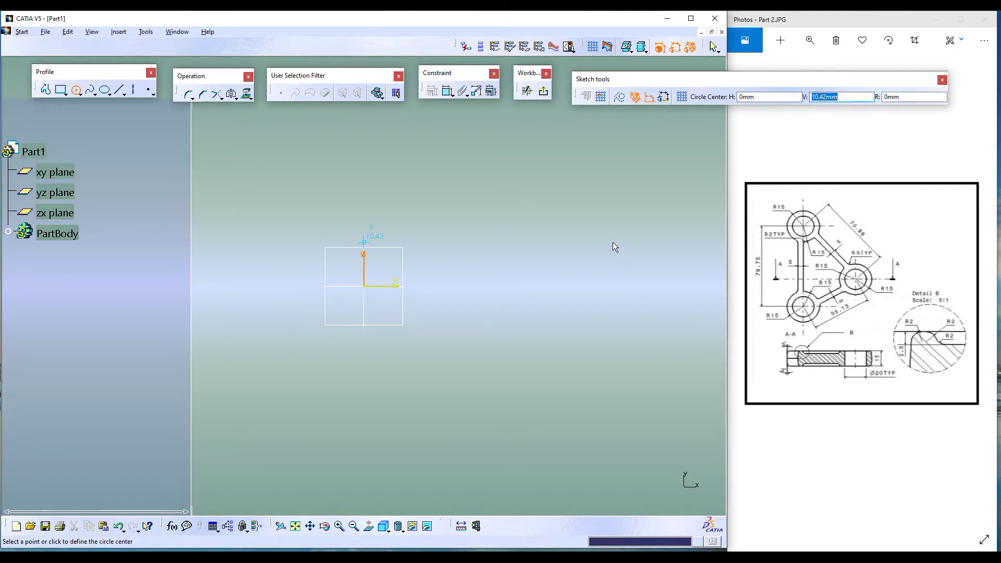
type("0")
key("Return")
key("Tab")
key("Tab")
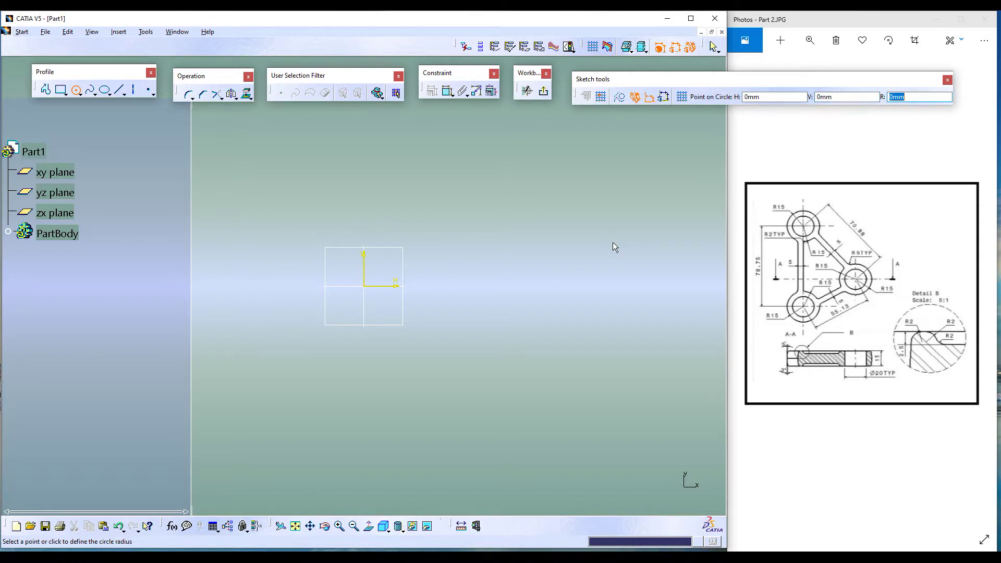
type("15")
key("Return")
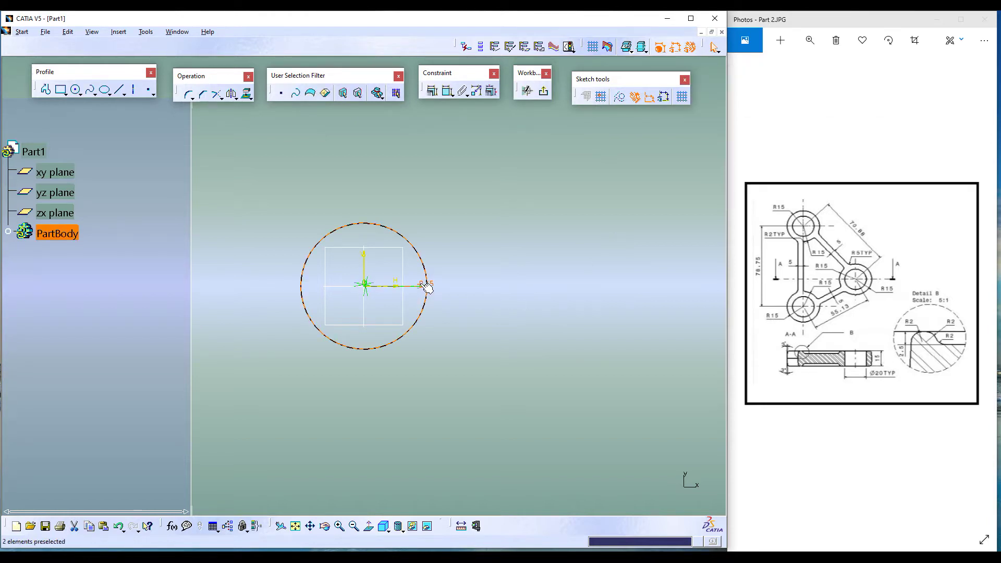
left_click_drag(437, 288, 502, 286)
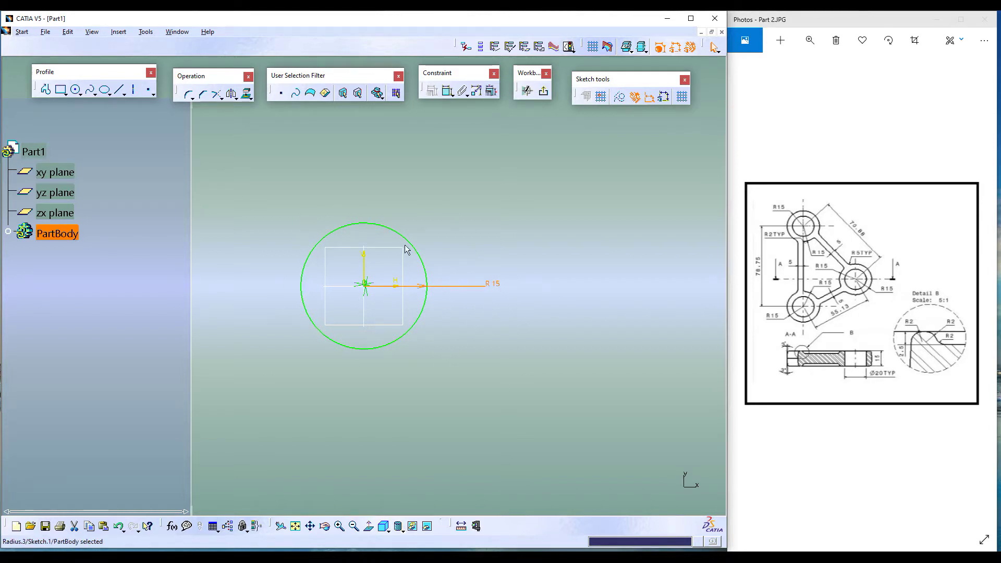
Draw a concentric circle of radius 10 mm at the origin and move its radius dimension outside both circles.
left_click(76, 90)
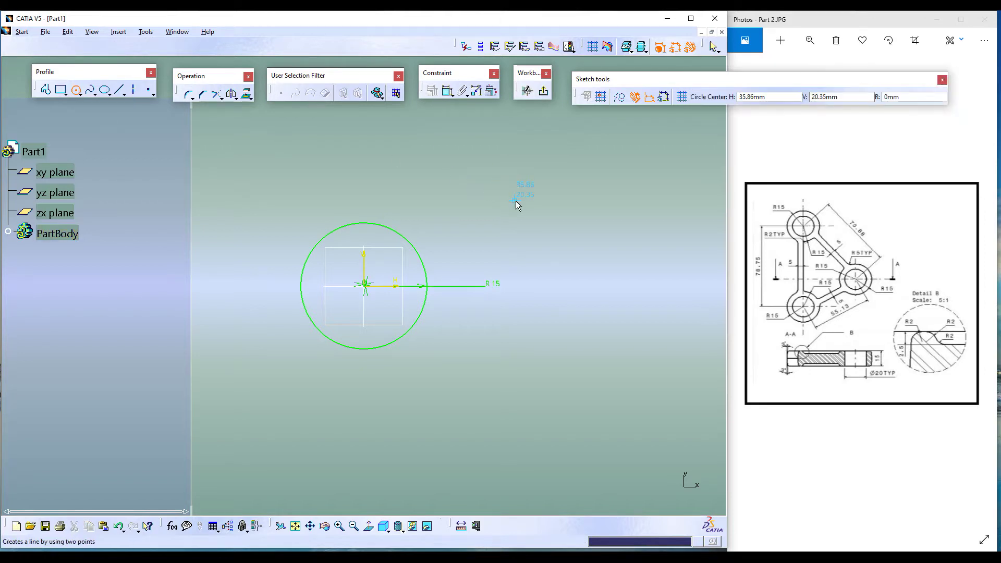
key("Tab")
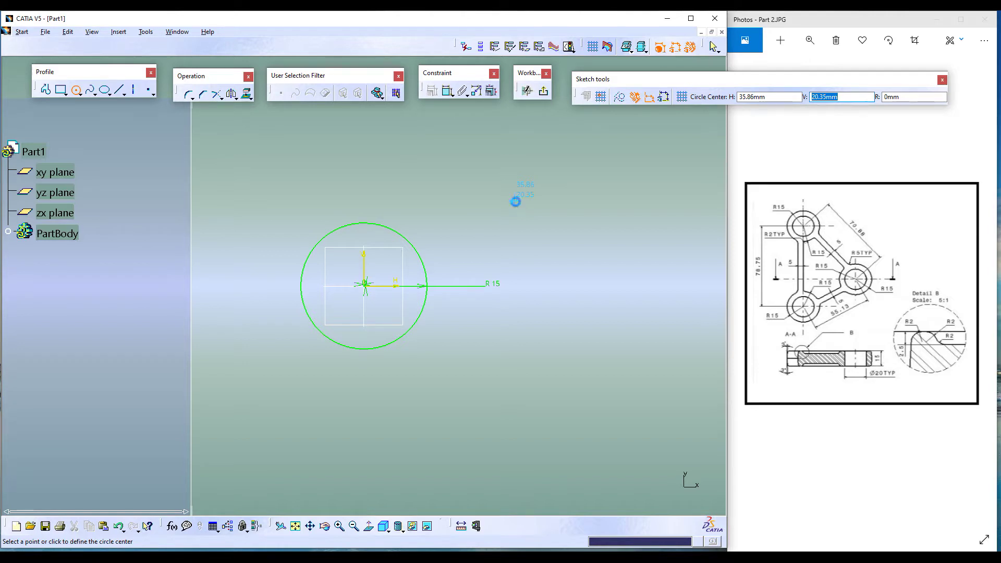
key("shift+Tab")
type("0")
key("Tab")
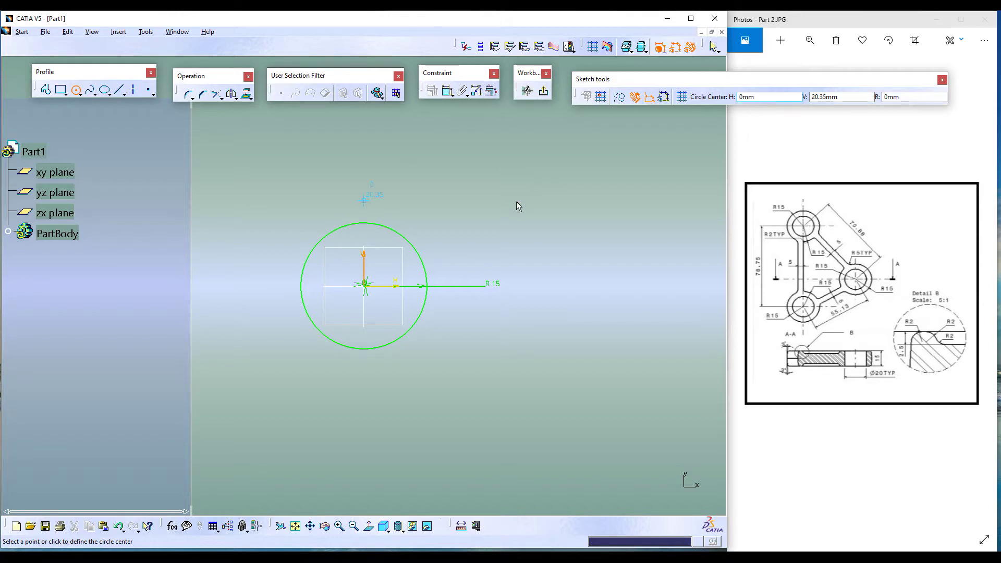
key("Tab")
type("0")
key("Return")
key("Tab")
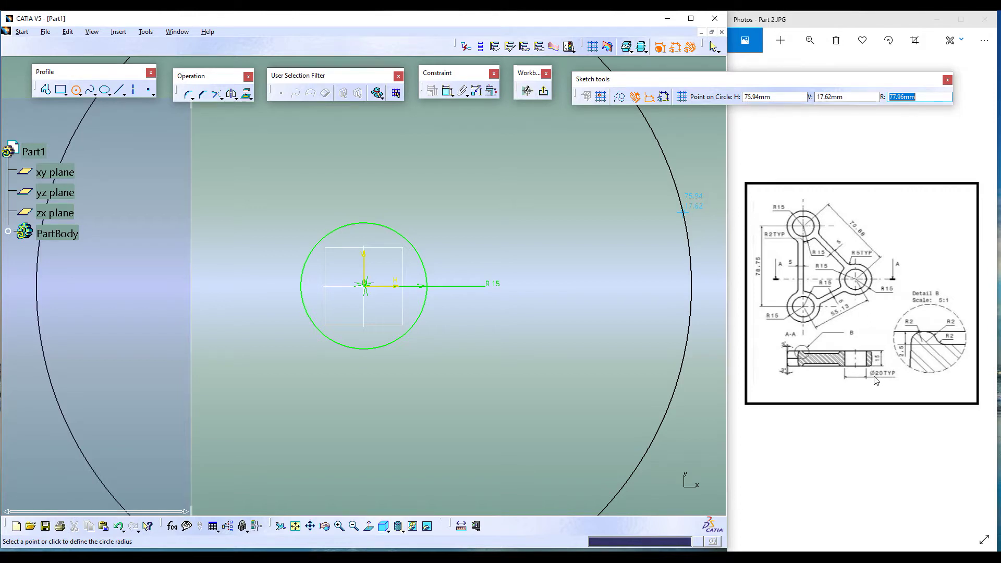
type("10")
key("Return")
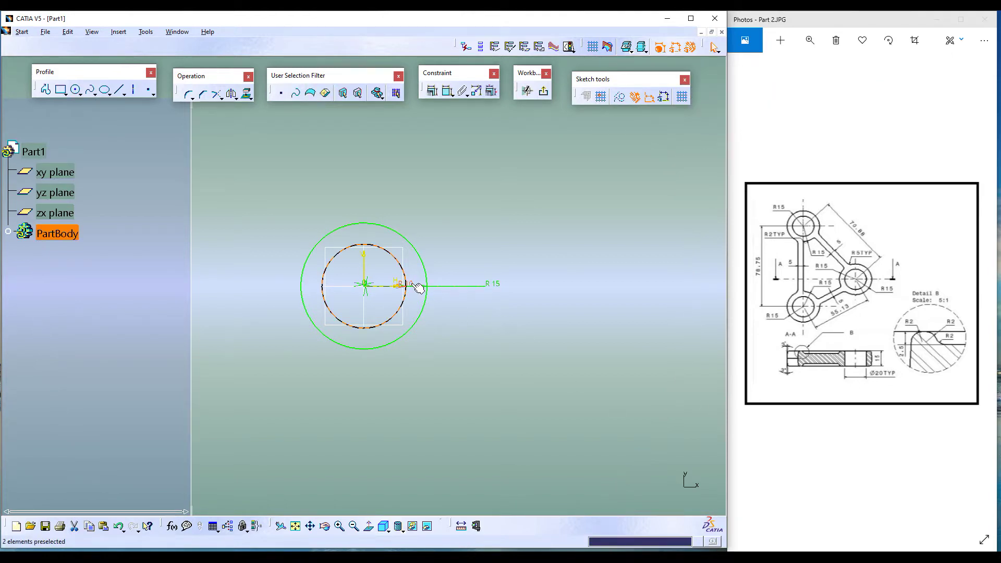
left_click_drag(417, 287, 462, 285)
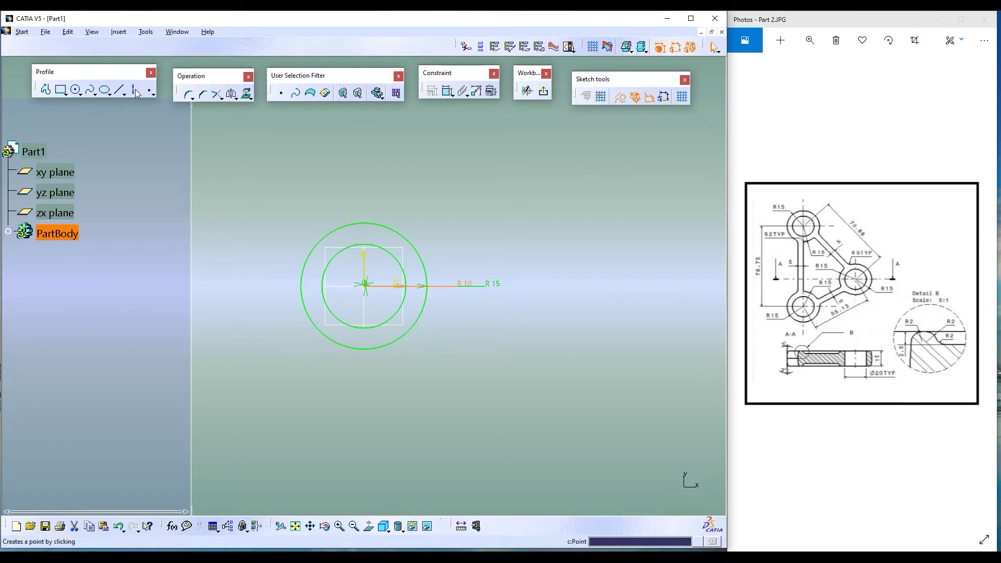
Draw a construction line from the origin, 78.75 mm long at an angle of 90 degrees.
left_click(120, 90)
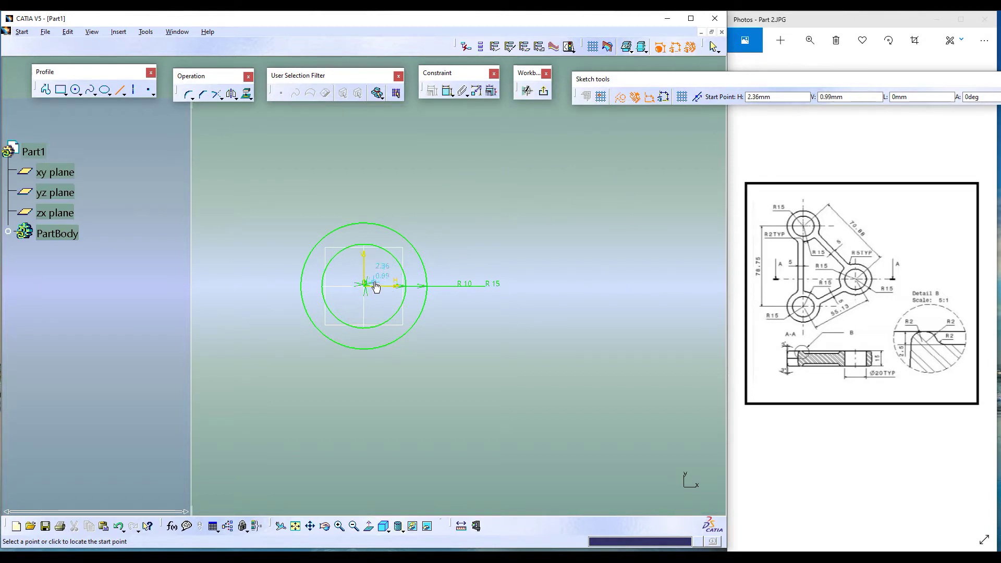
key("Tab")
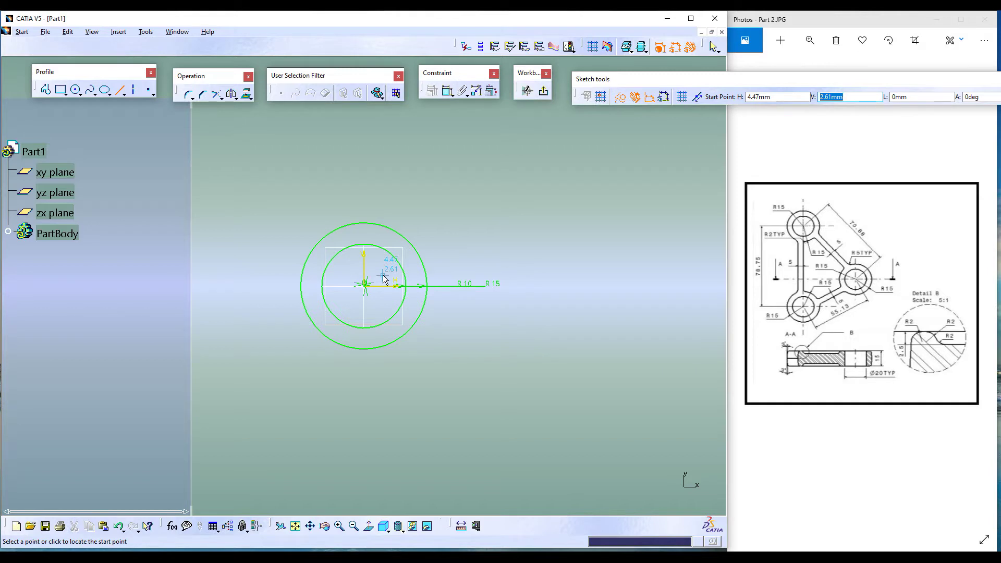
key("Tab")
type("0")
key("Tab")
type("0")
key("Return")
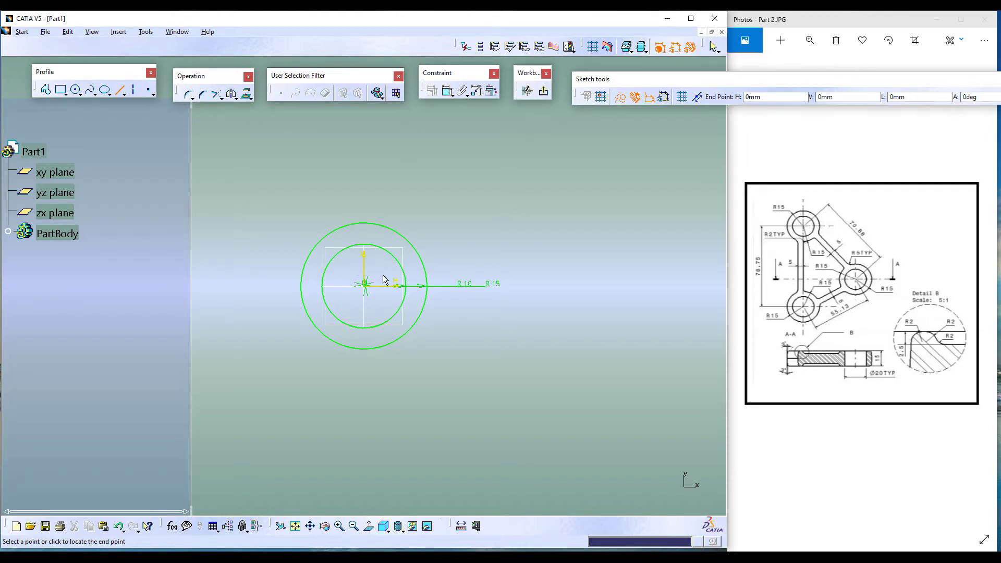
key("Tab")
key("Tab")
type("78.75")
key("Tab")
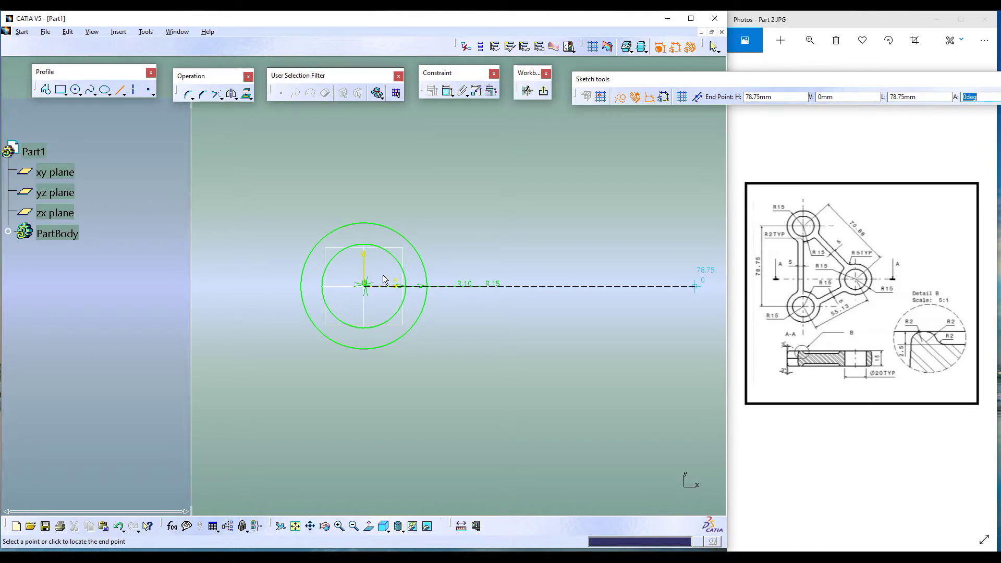
type("90")
key("Return")
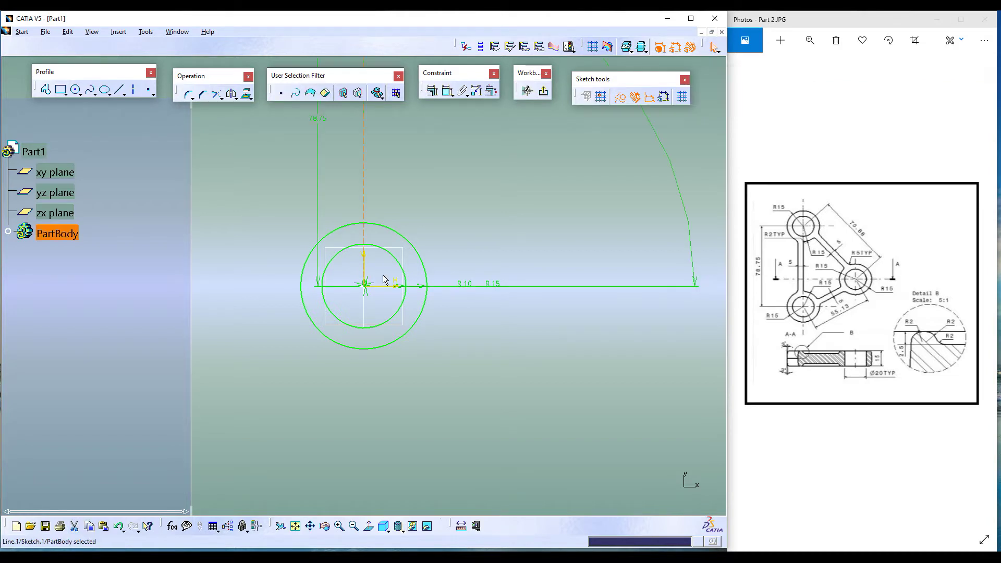
Draw a circle of radius 15 mm centred on the upper end of the vertical construction line.
mouse_move(473, 201)
middle_mouse_down()
mouse_move(474, 380)
mouse_move(458, 357)
middle_mouse_up()
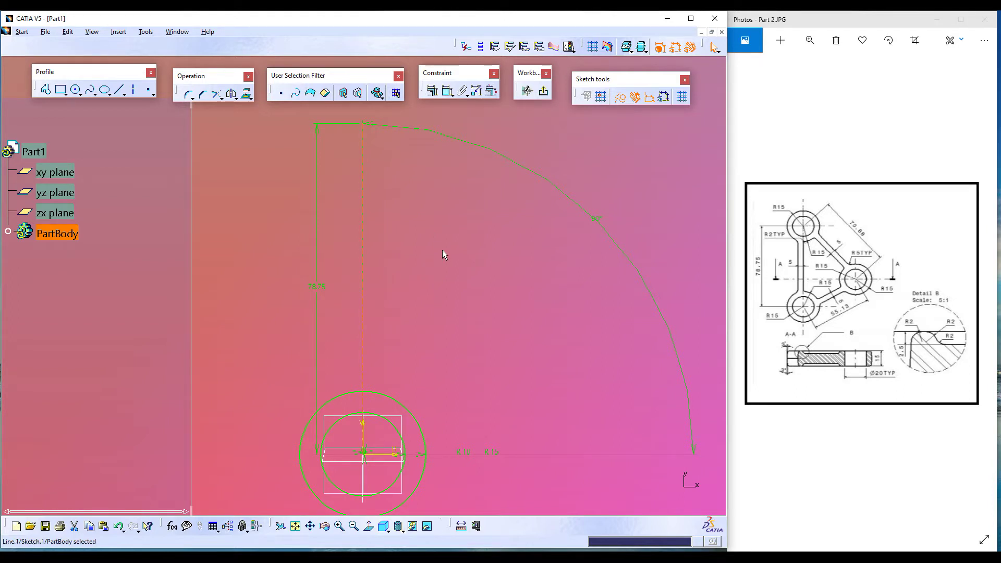
left_click(76, 90)
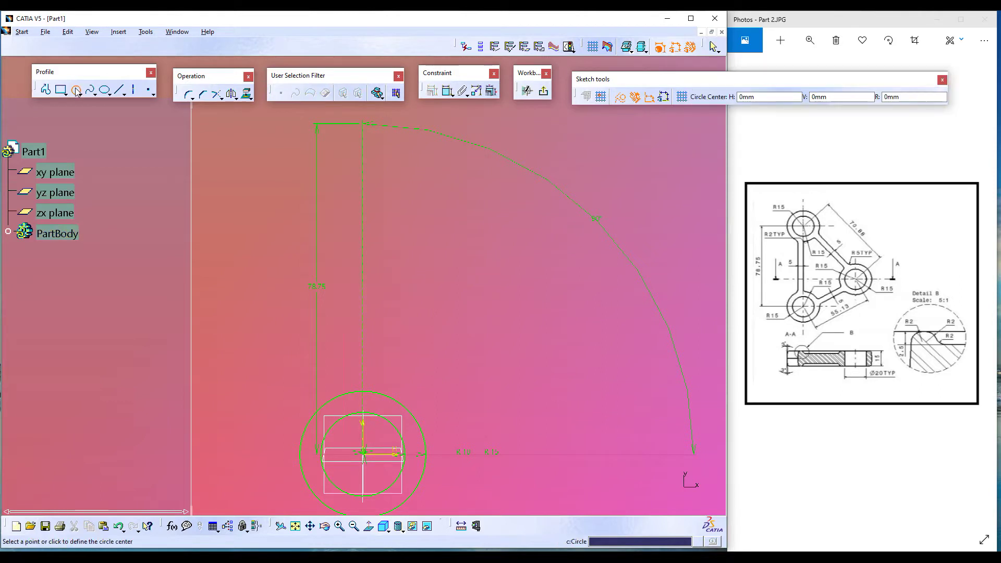
left_click(368, 127)
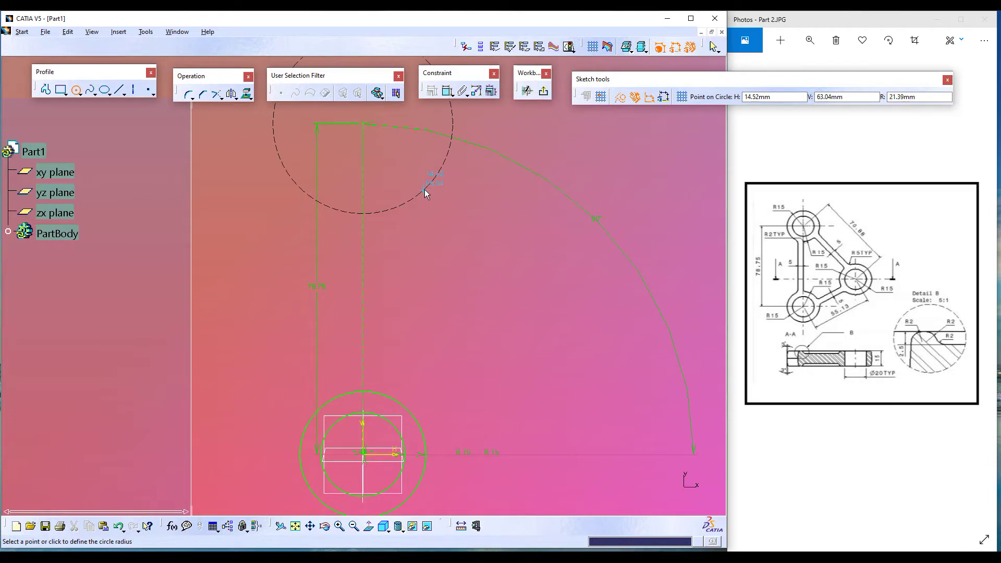
key("Tab")
key("Tab")
type("15")
key("Return")
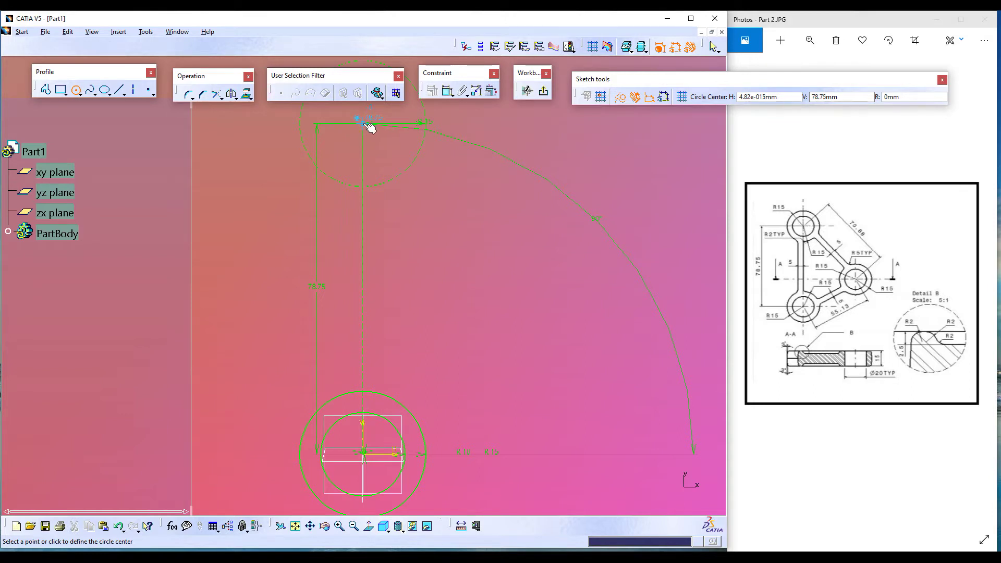
Add a concentric circle of radius 10 mm at the construction line's upper end and finish the Circle command.
left_click(366, 124)
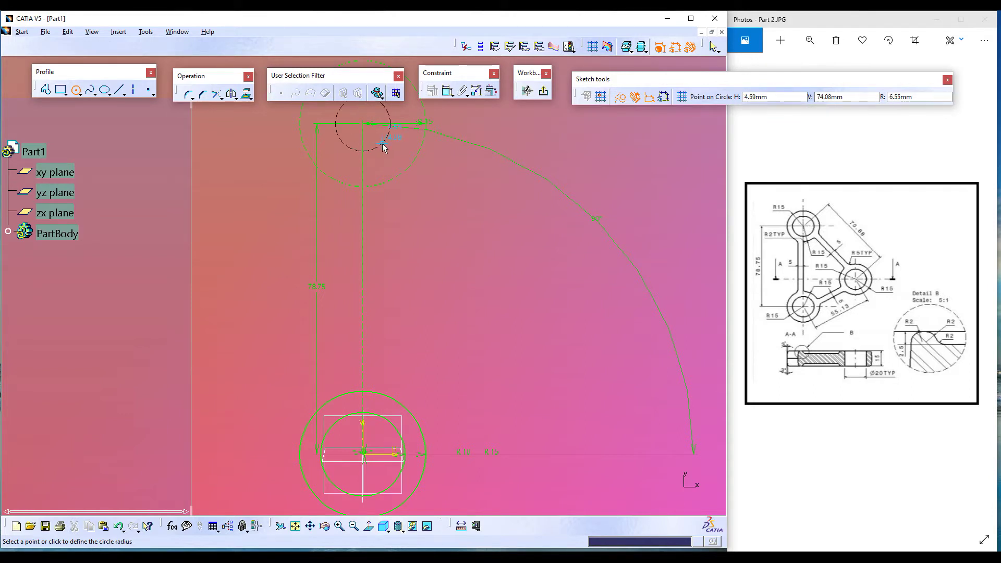
key("Tab")
key("Tab")
key("Tab")
type("10")
key("Return")
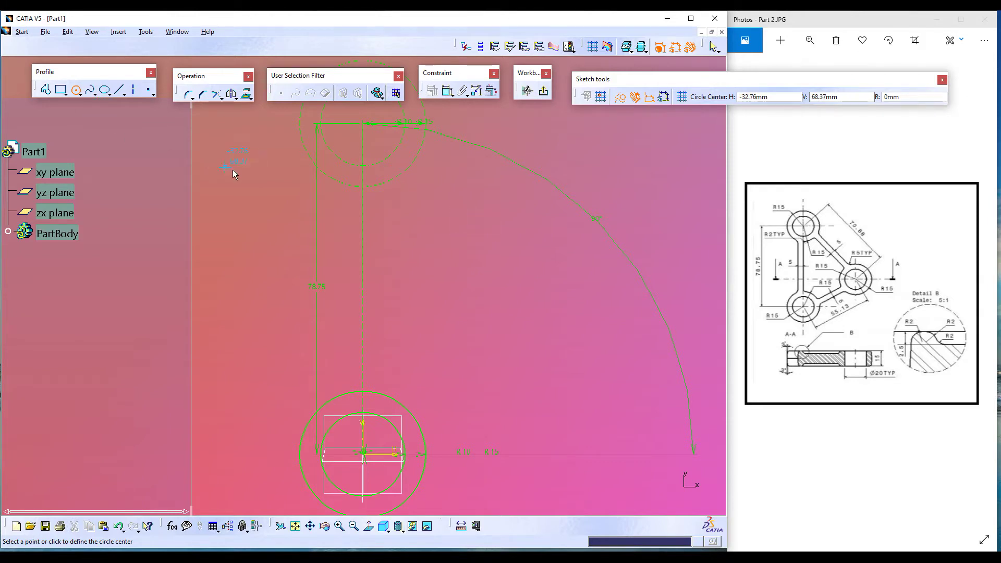
key("Escape")
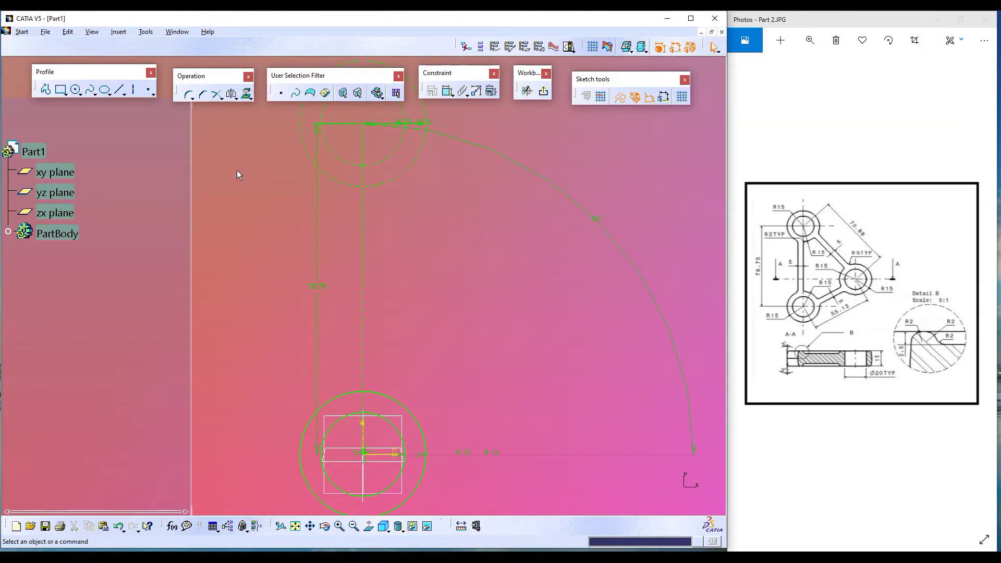
Convert the two concentric circles at the upper end of the vertical construction line into standard geometry.
mouse_move(427, 235)
middle_mouse_down()
mouse_move(418, 277)
mouse_move(438, 269)
middle_mouse_up()
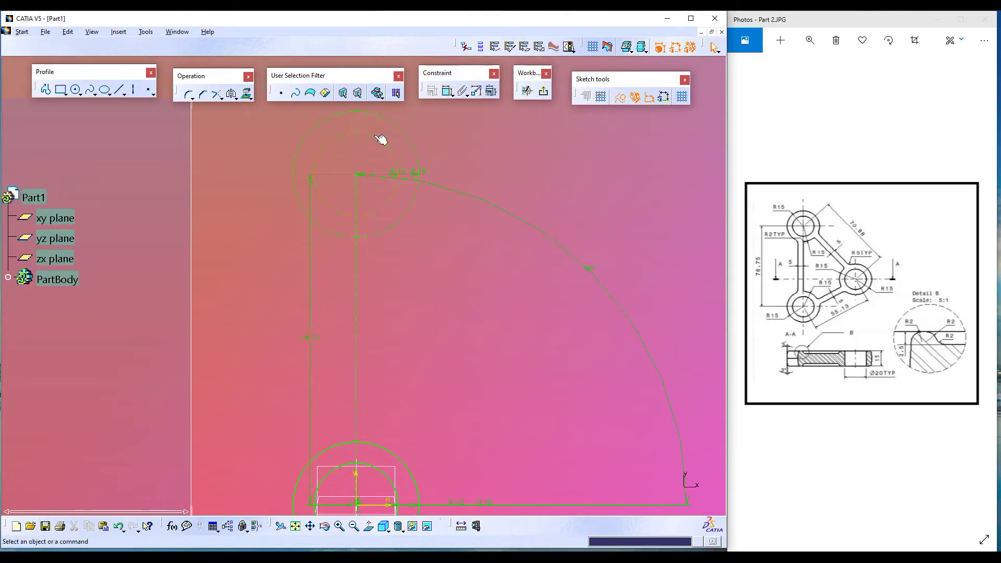
left_click(399, 158)
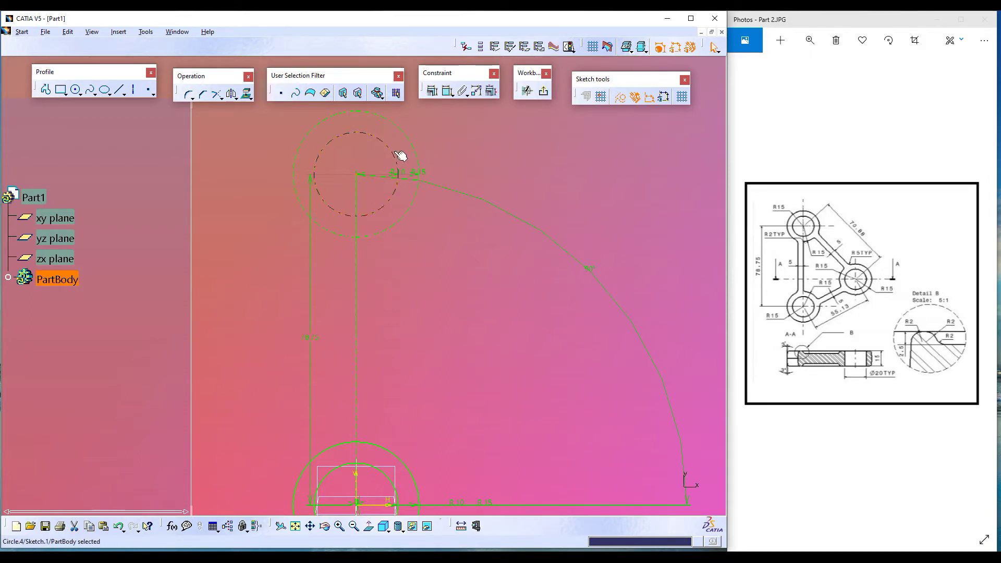
left_click(409, 143, "ctrl")
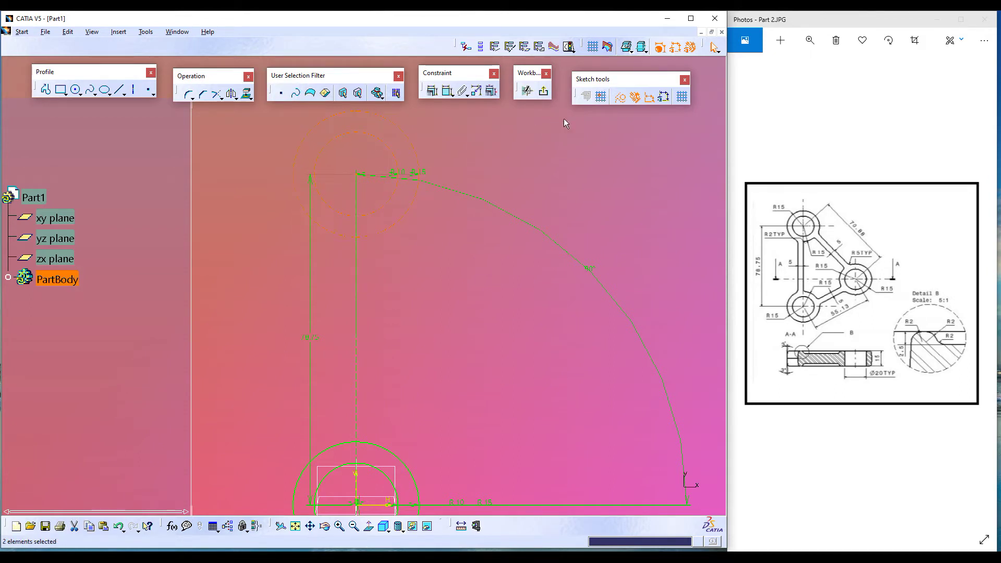
left_click(624, 98)
left_click(529, 165)
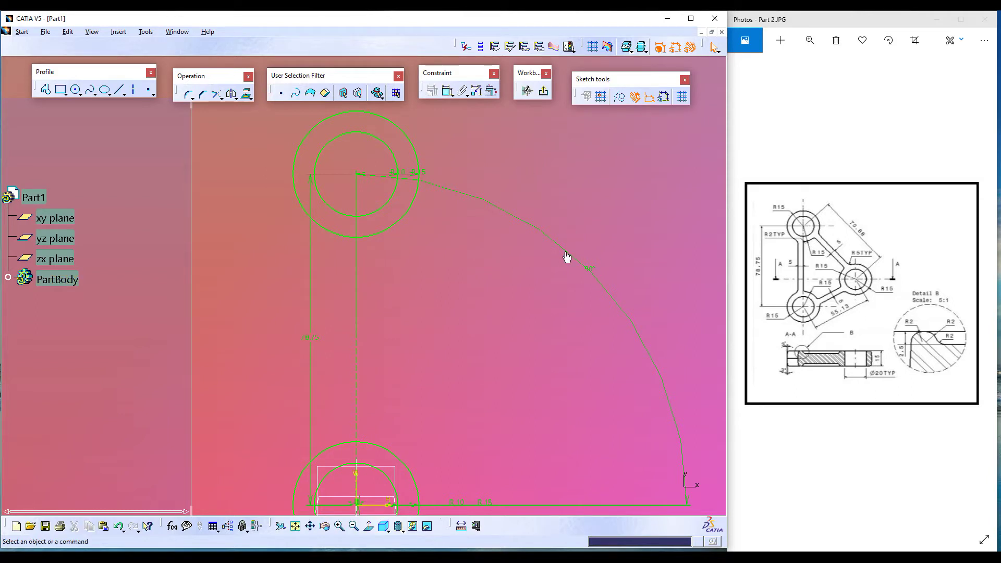
Draw a construction circle of radius 70.88 mm centred on the upper end of the vertical construction line.
middle_click_drag(505, 286, 466, 206)
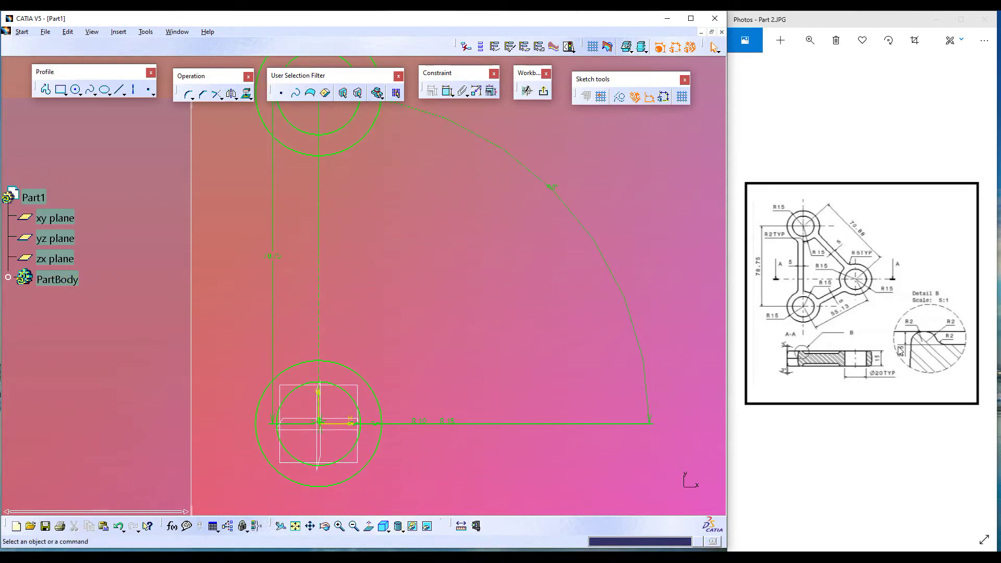
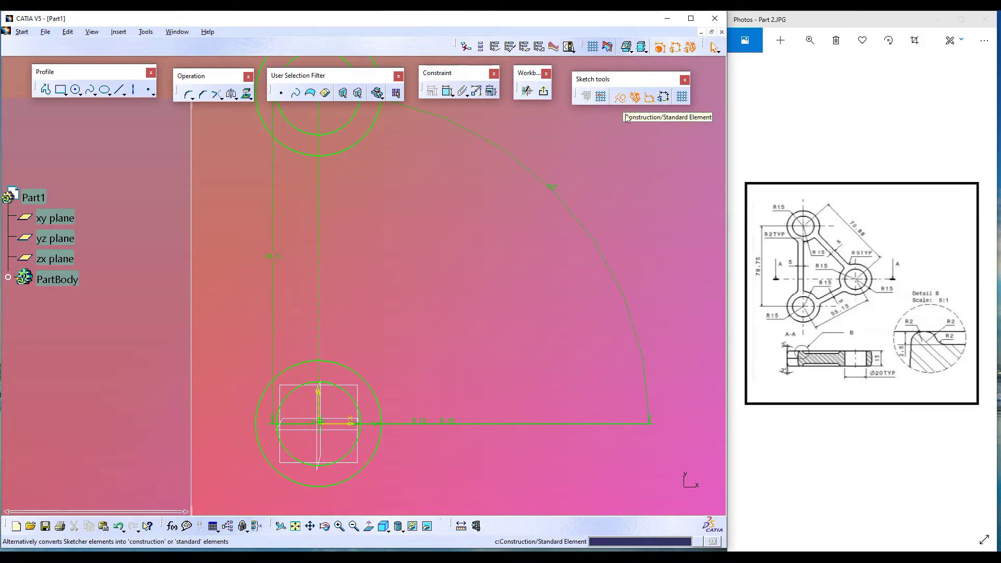
left_click(76, 91)
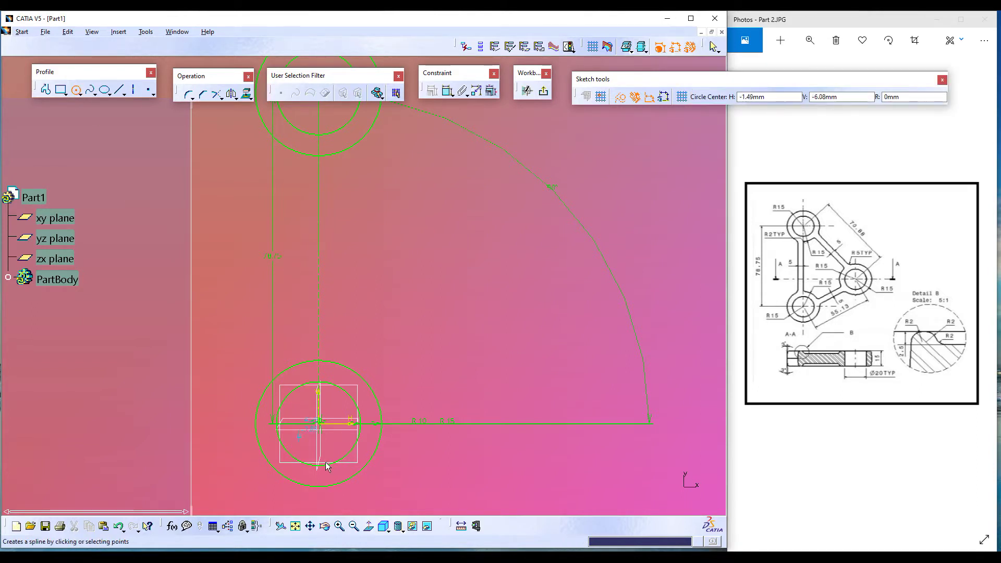
middle_click_drag(390, 287, 409, 339)
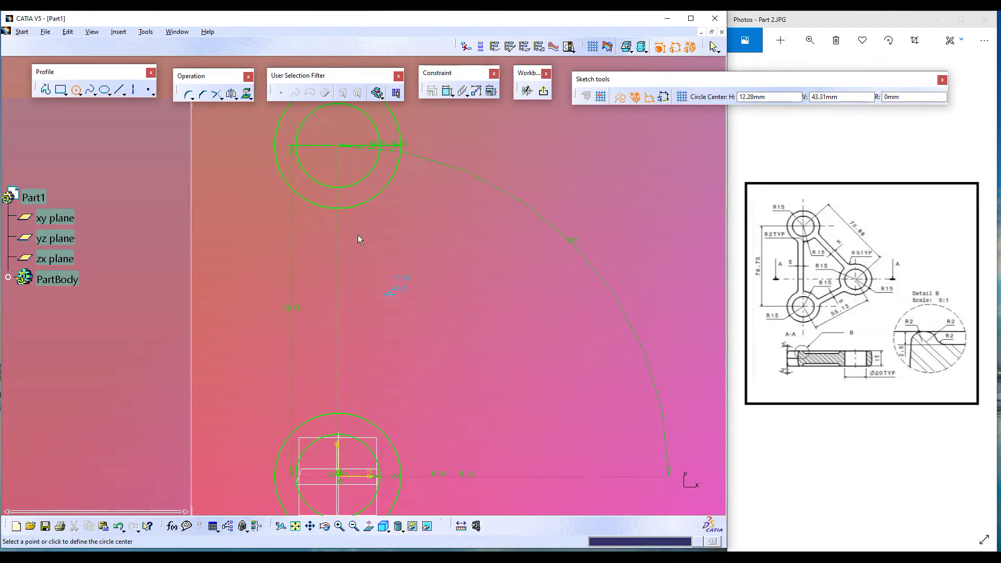
left_click(344, 147)
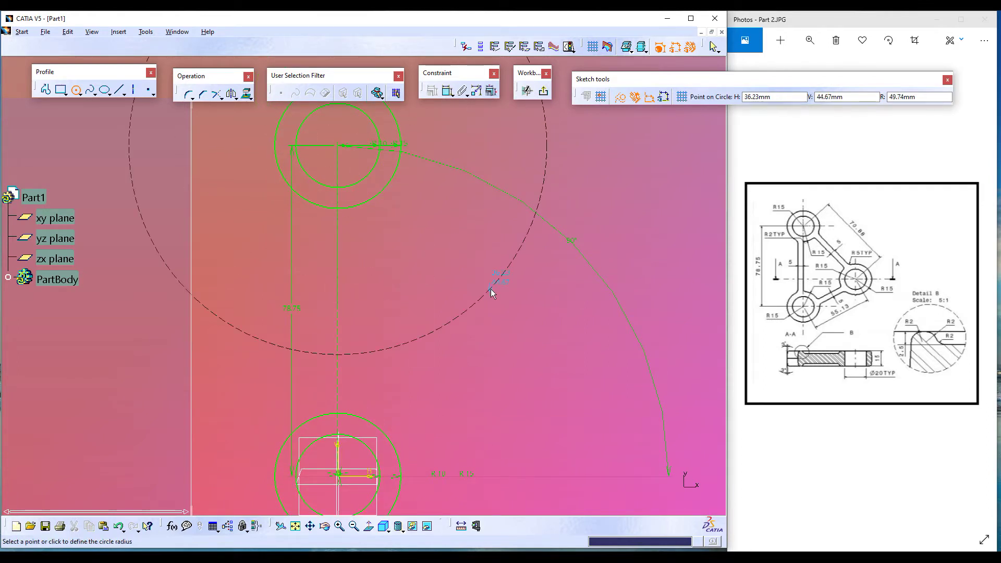
key("Tab")
key("Tab")
key("Tab")
type("70.88")
key("Return")
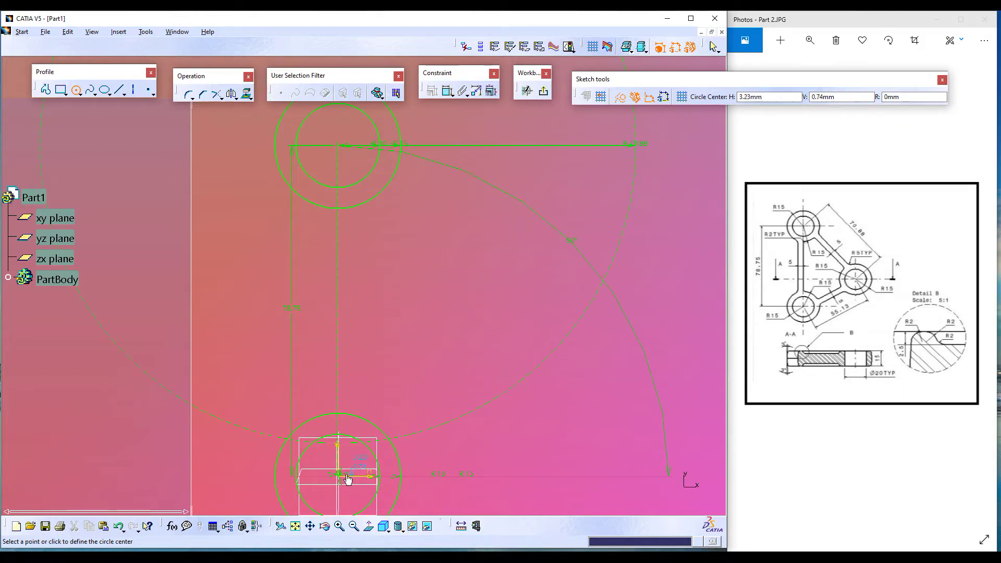
Draw a construction circle of radius 55.13 mm centred on the origin, at H 0 and V 0.
key("Tab")
key("Tab")
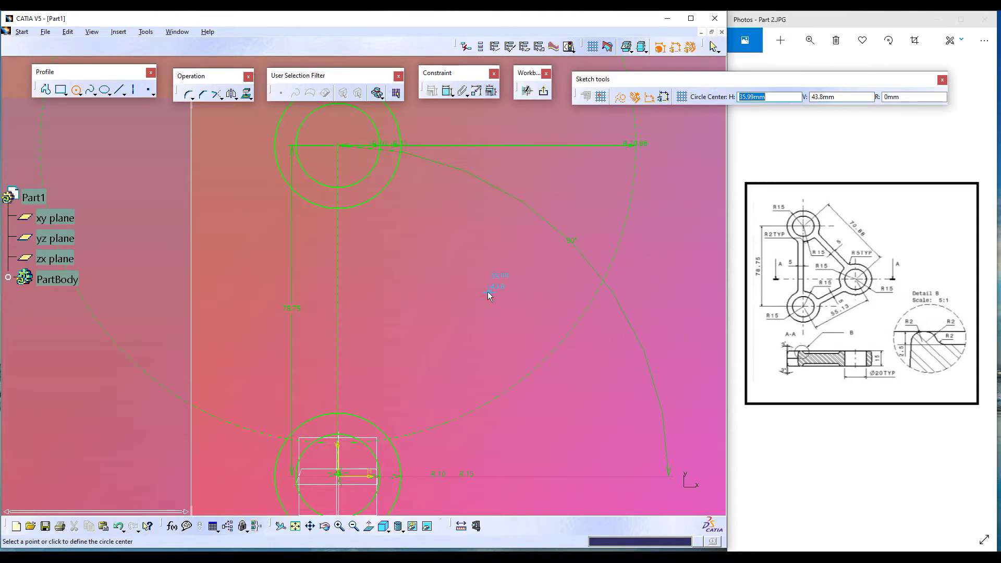
type("0")
key("Return")
key("Tab")
type("0")
key("Return")
key("Tab")
key("Tab")
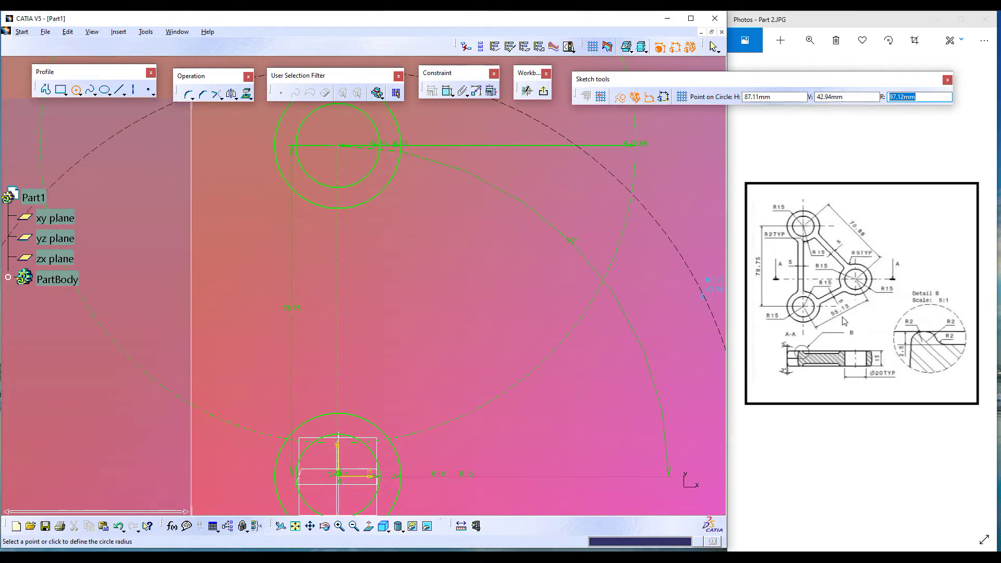
type("55.13")
key("Return")
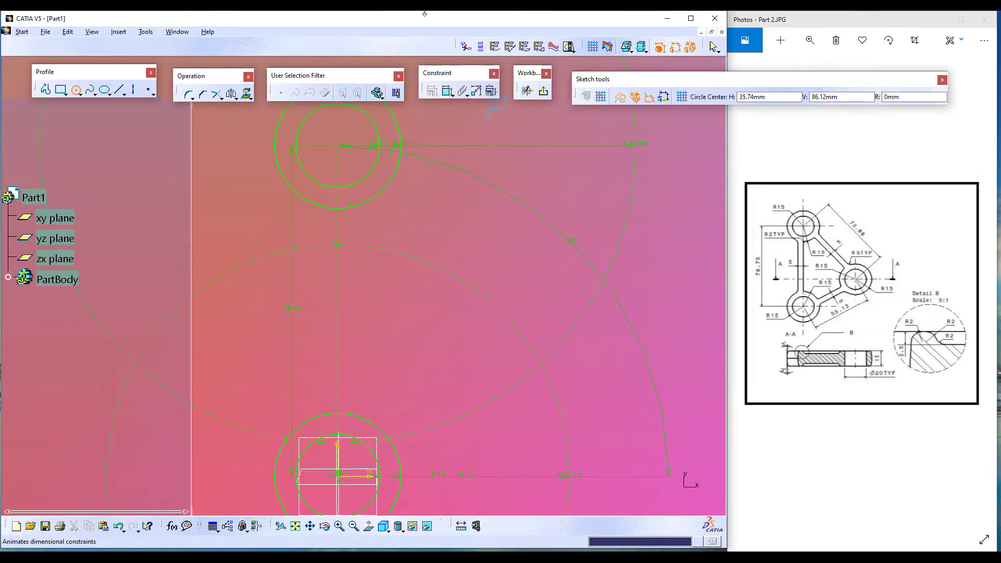
Draw a circle of radius 15 mm centred on the right-hand intersection of the two large construction circles.
left_click(300, 529)
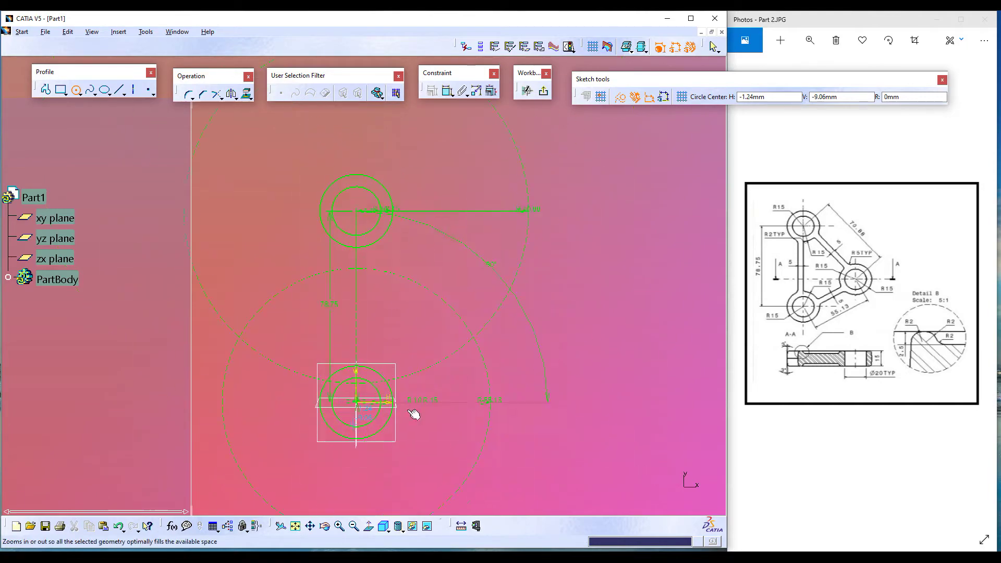
left_click(369, 528)
left_click(369, 528)
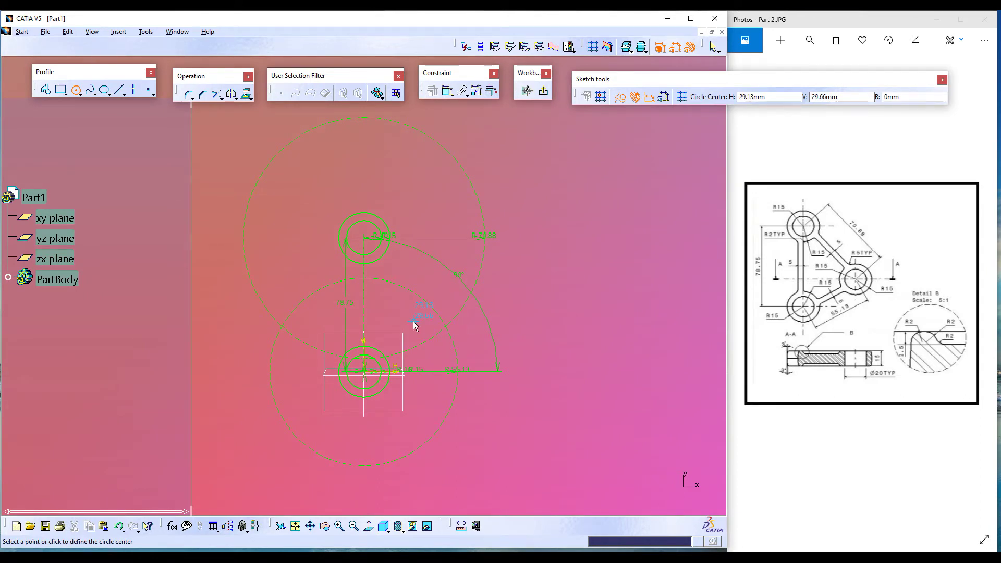
key("alt+Tab")
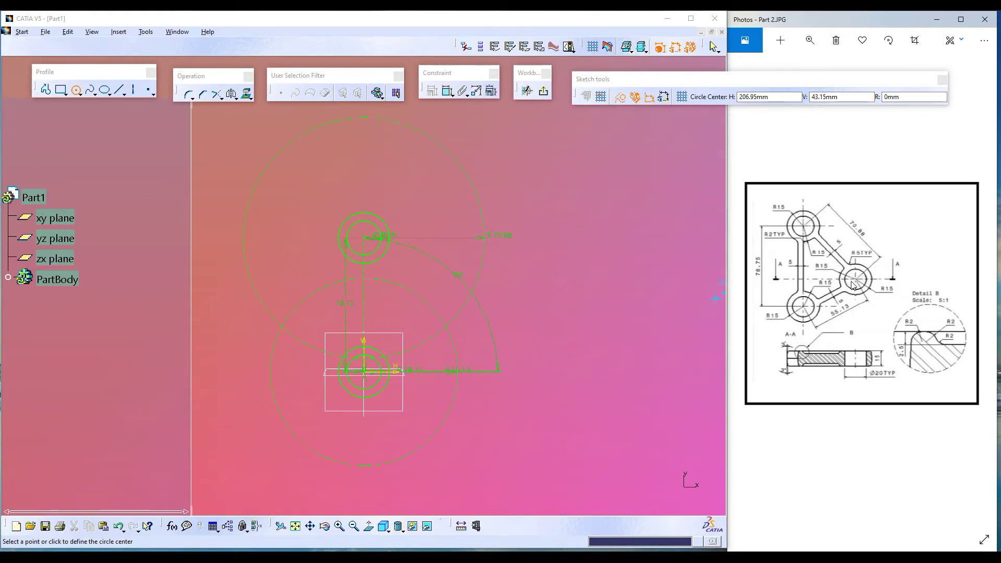
left_click(447, 326)
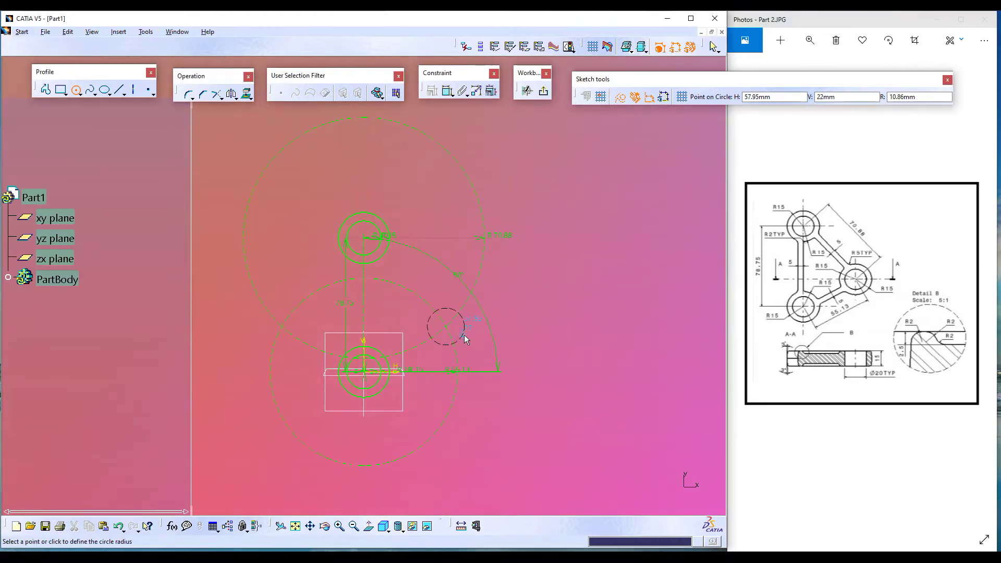
key("Tab")
key("Tab")
key("Tab")
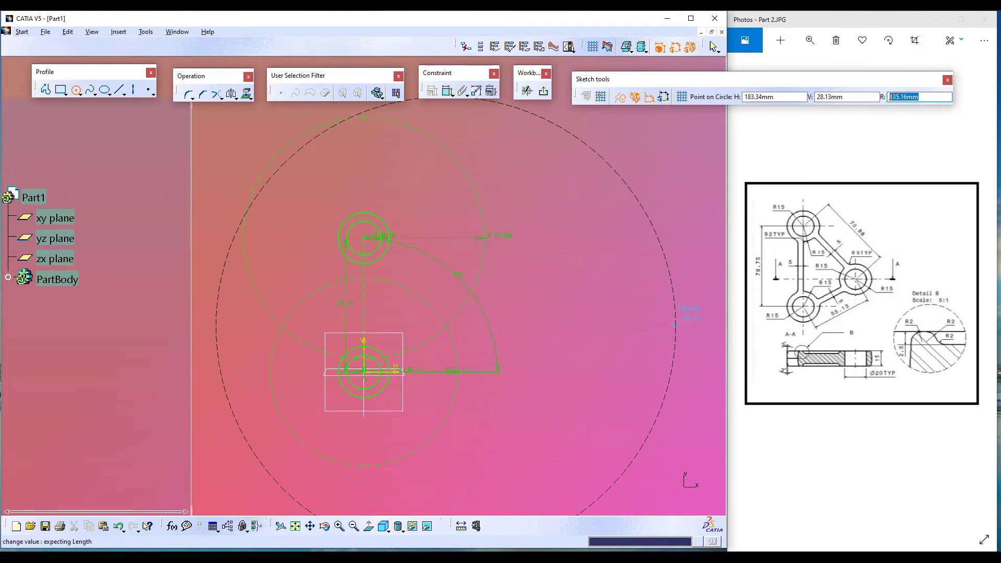
type("15")
key("Return")
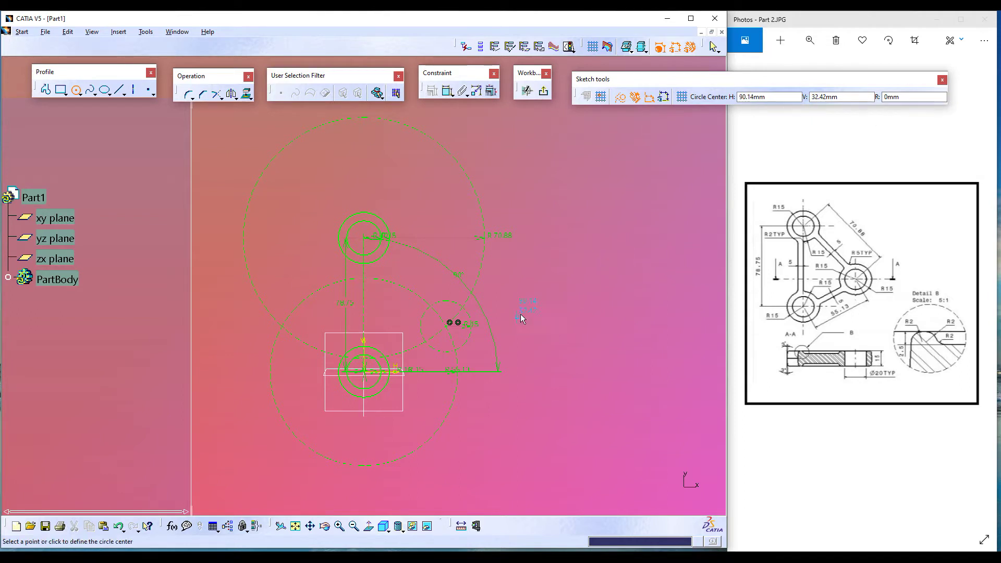
Add a concentric circle of radius 10 mm at the third boss centre and convert both of its circles to standard geometry.
left_click(451, 328)
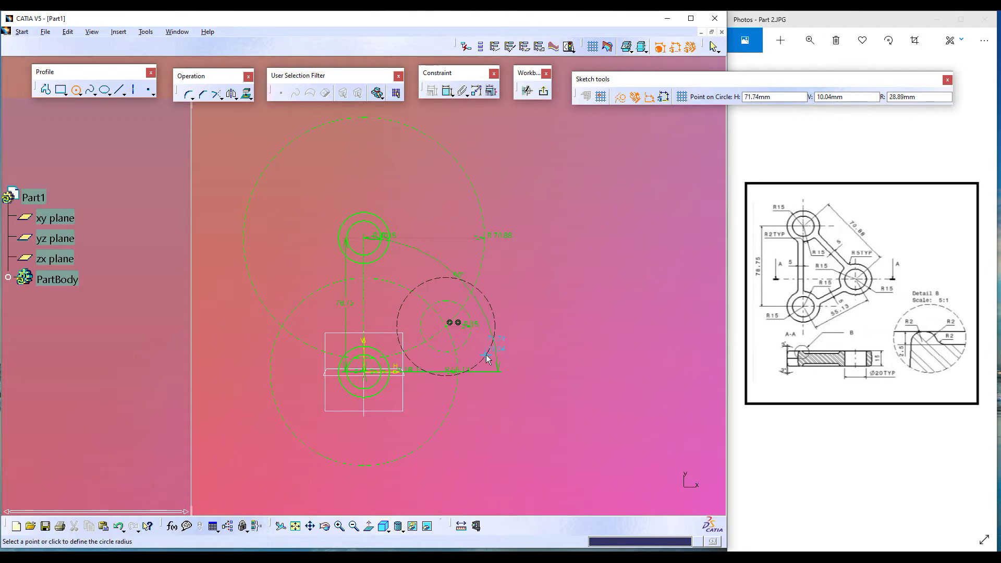
left_click(892, 97)
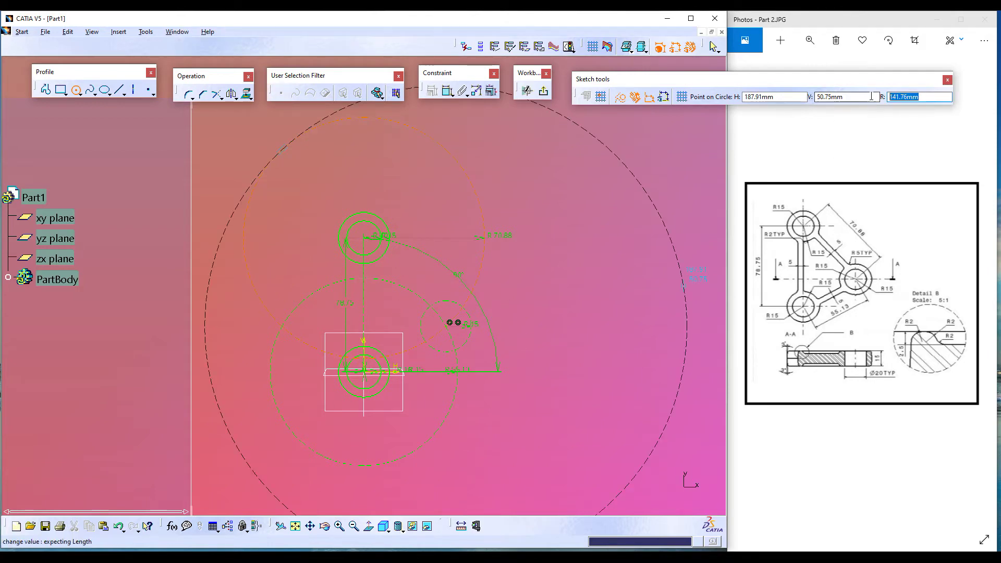
type("15")
key("Return")
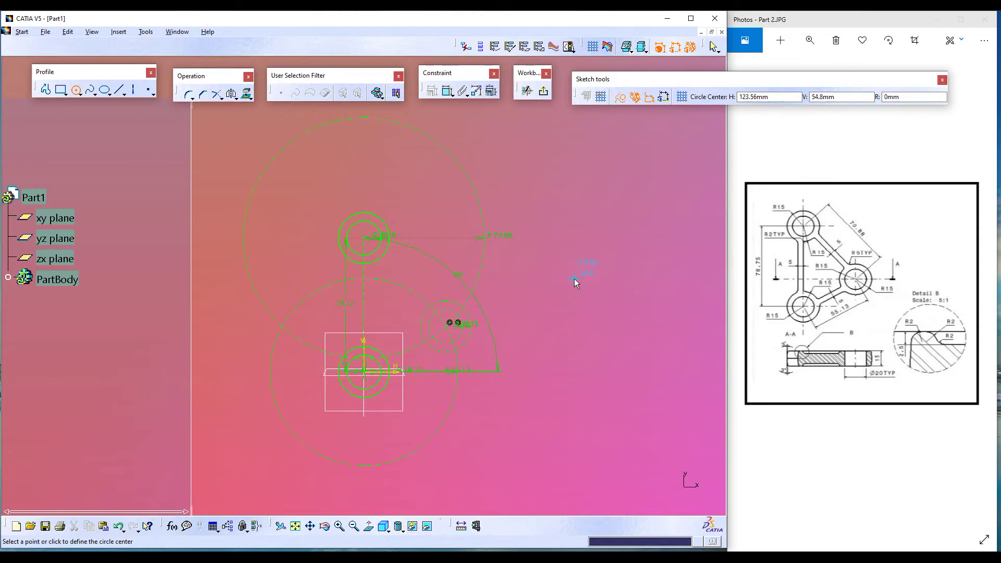
key("Escape")
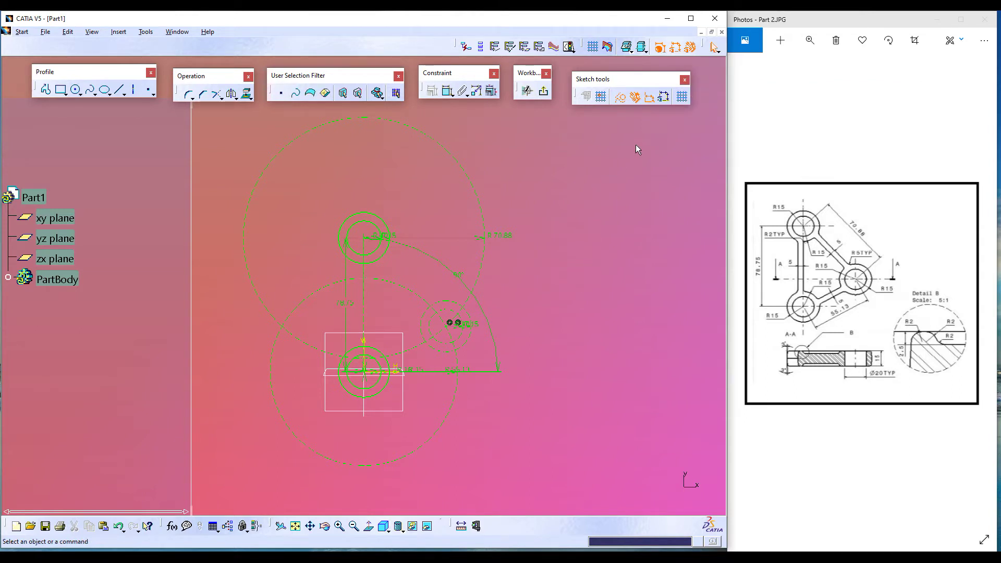
left_click(449, 308)
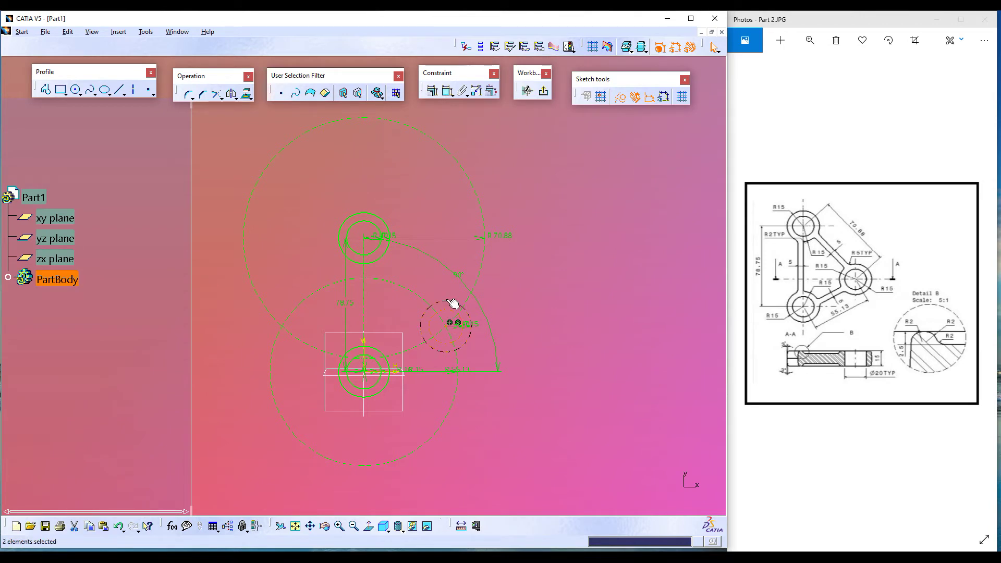
left_click(620, 97)
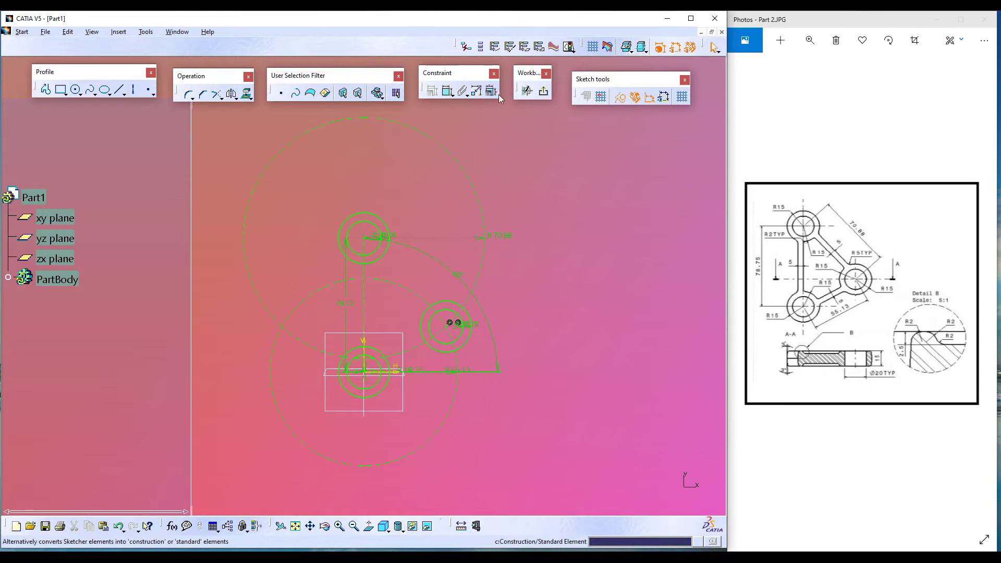
Draw construction lines from the upper boss centre to the third boss centre and from there to the origin.
left_click(121, 93)
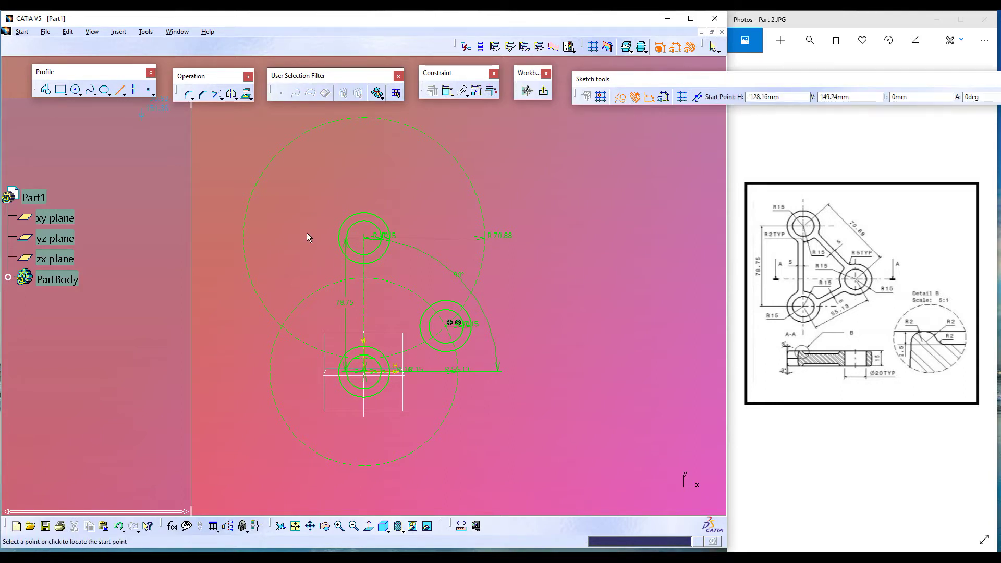
left_click(366, 239)
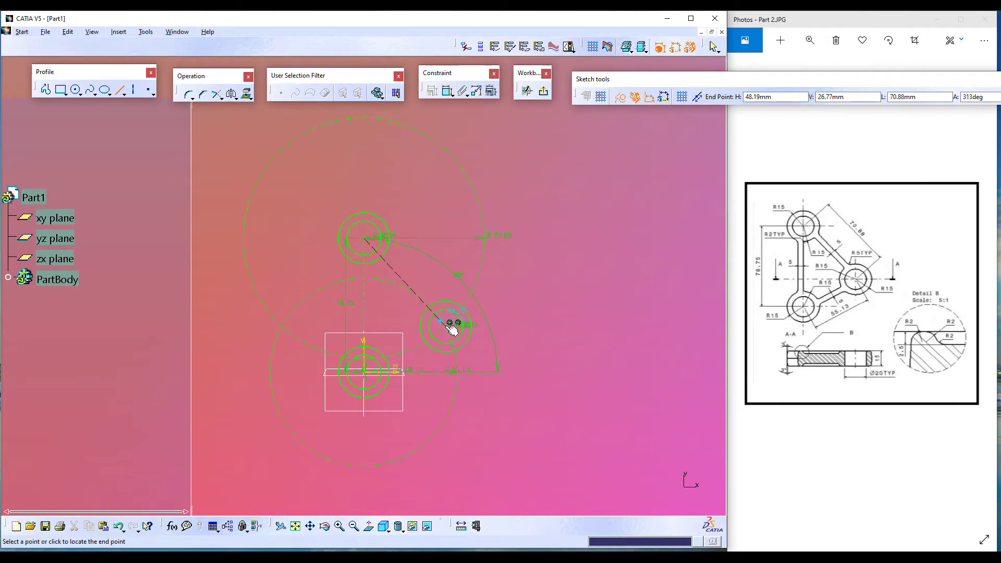
key("Escape")
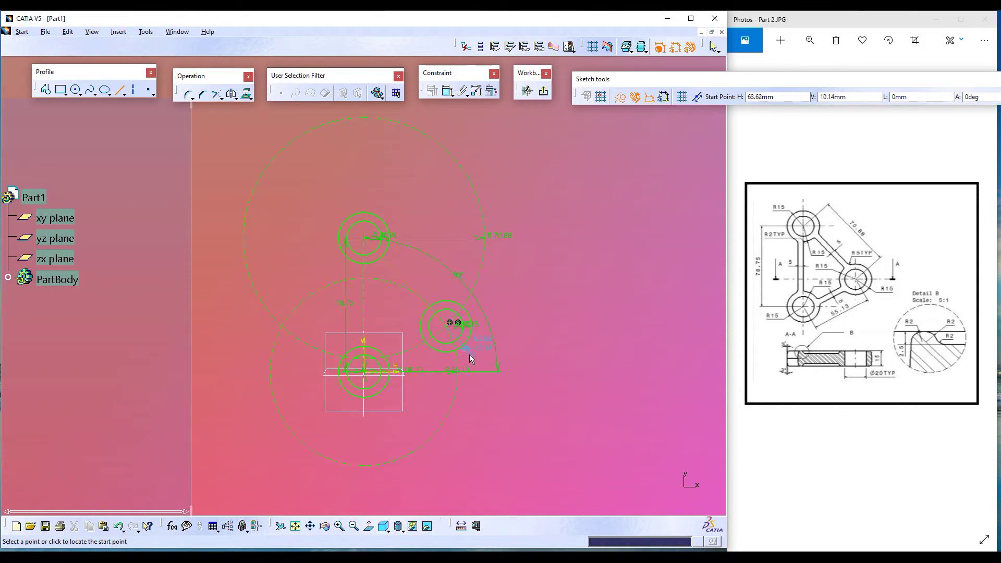
left_click(451, 325)
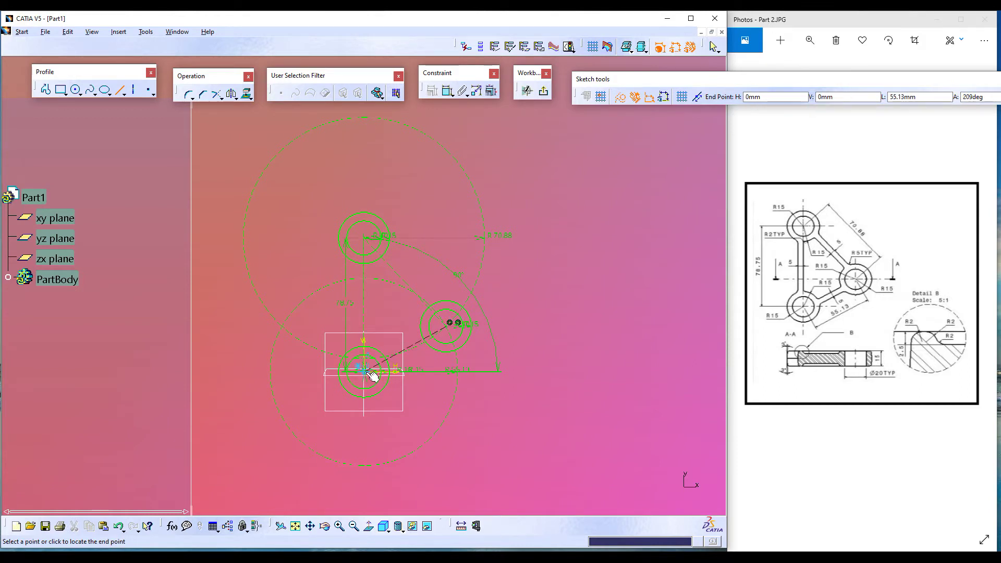
key("Escape")
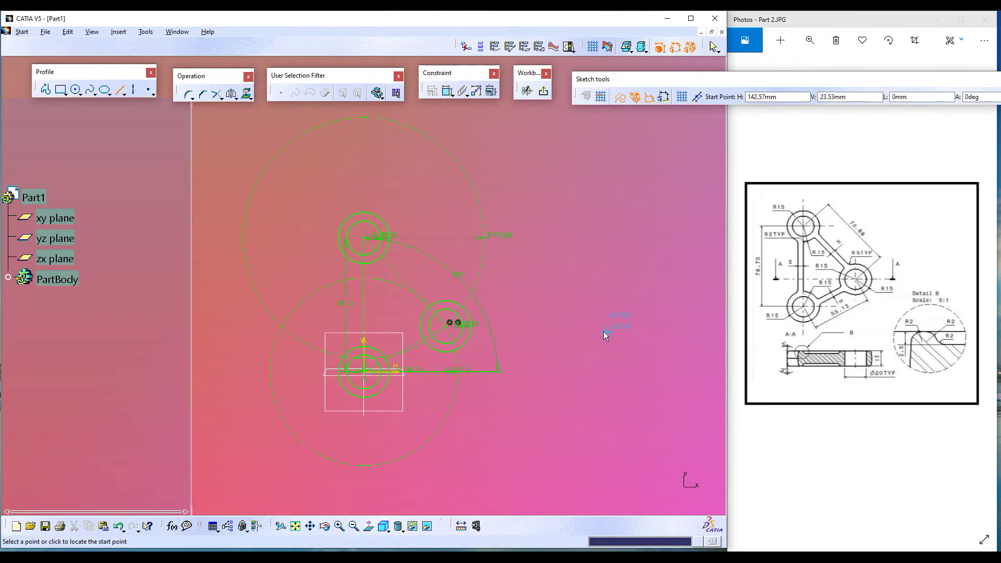
key("Escape")
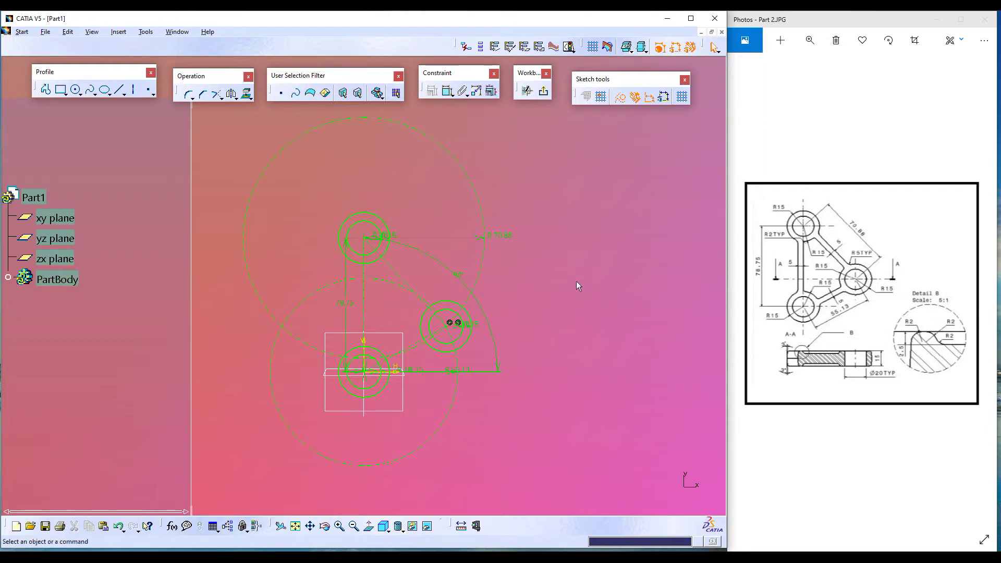
Move the radius dimensions of the upper, third and large construction circles and the angle dimension clear of the sketch geometry.
left_click_drag(505, 241, 547, 235)
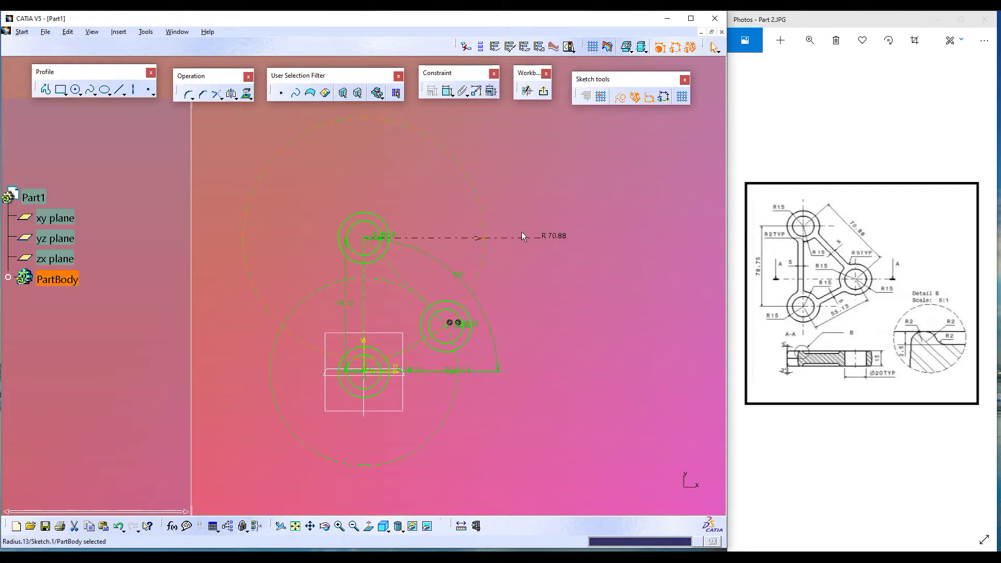
left_click(397, 239)
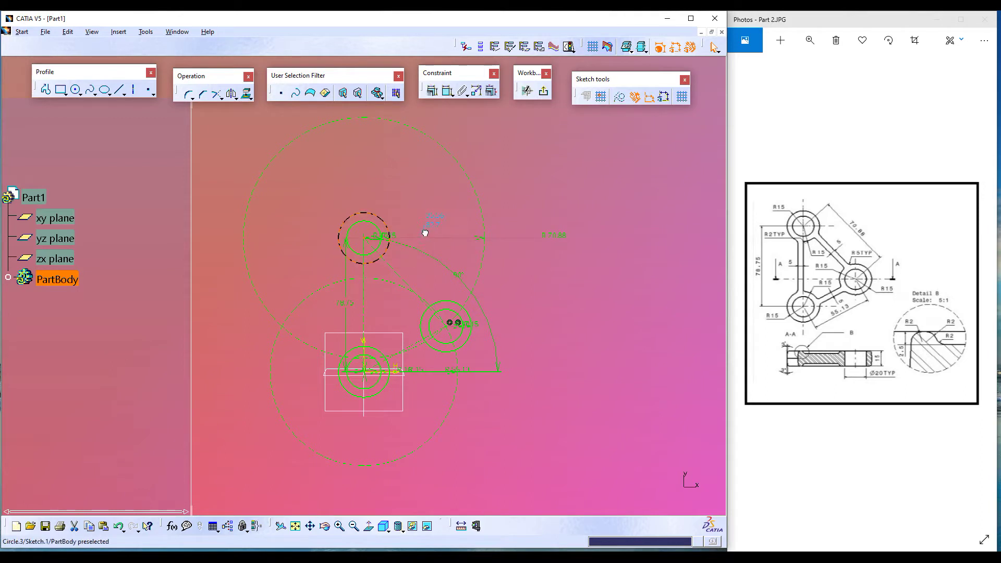
left_click(385, 238)
mouse_move(391, 236)
left_mouse_down()
mouse_move(418, 234)
mouse_move(410, 242)
left_mouse_up()
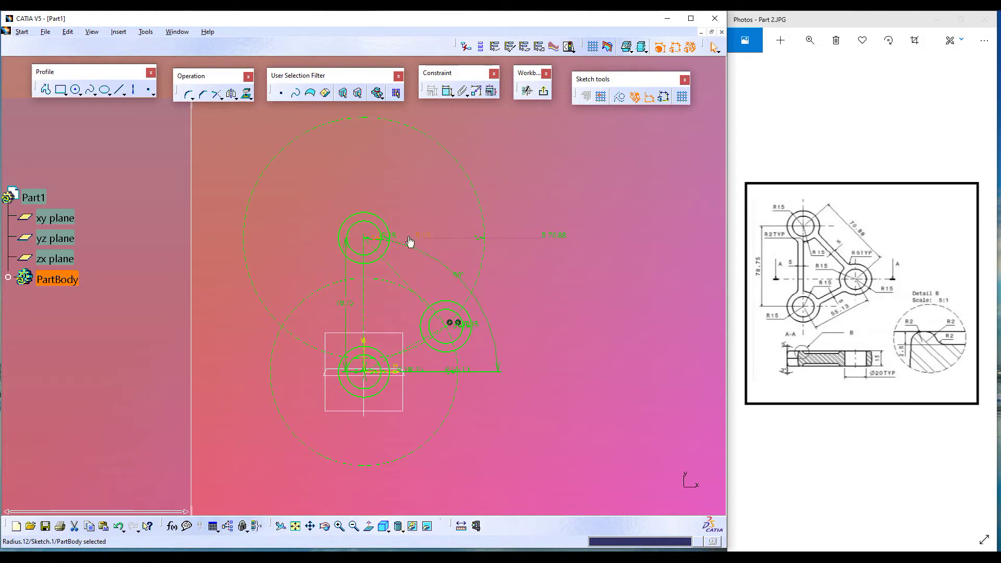
left_click(404, 236)
left_click_drag(479, 331, 541, 331)
left_click_drag(469, 327, 509, 320)
left_click(426, 372)
left_click_drag(466, 372, 603, 393)
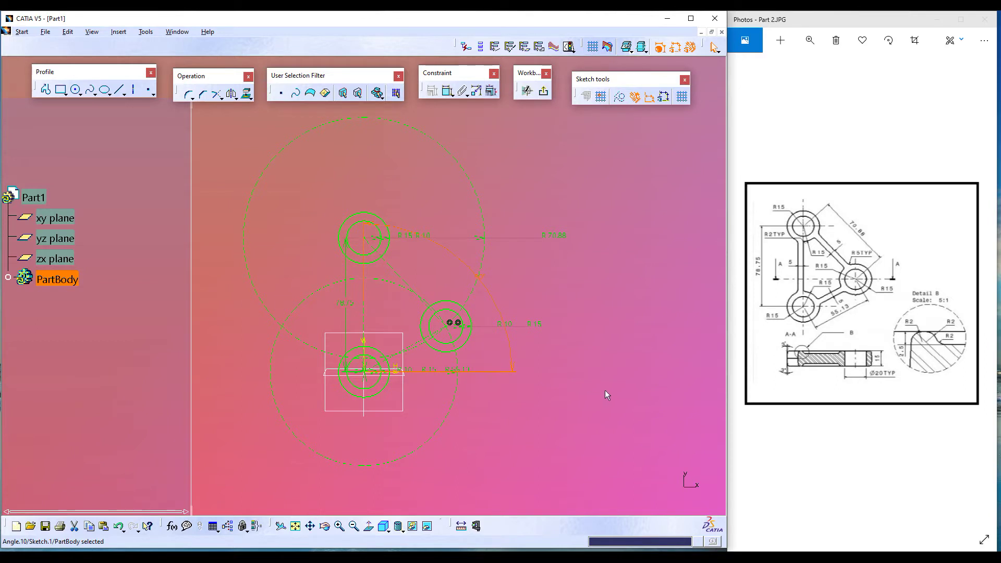
Offset the three construction centre lines outward by 5 mm and convert the offset lines to standard geometry.
left_click(609, 375)
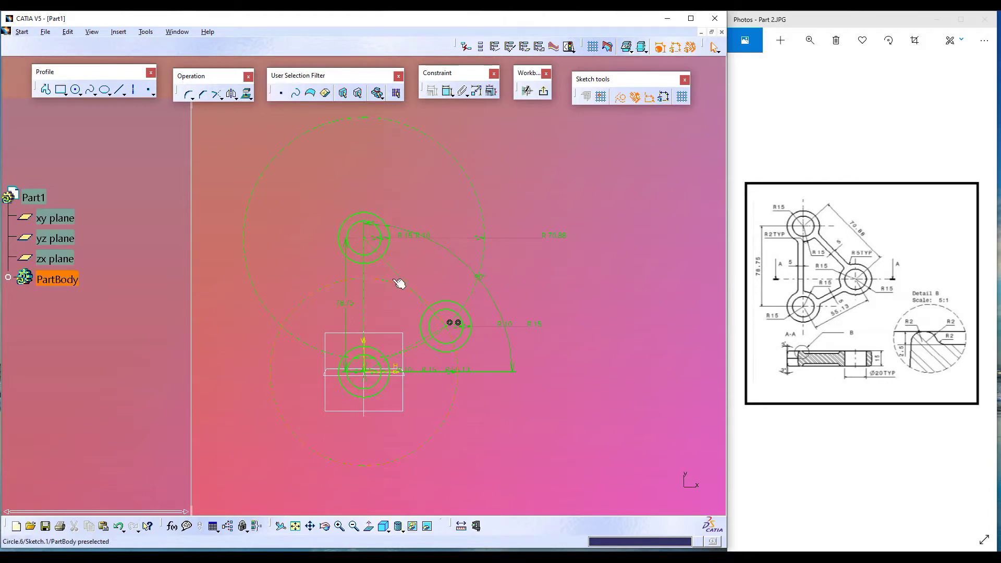
left_click(392, 267)
left_click(235, 98)
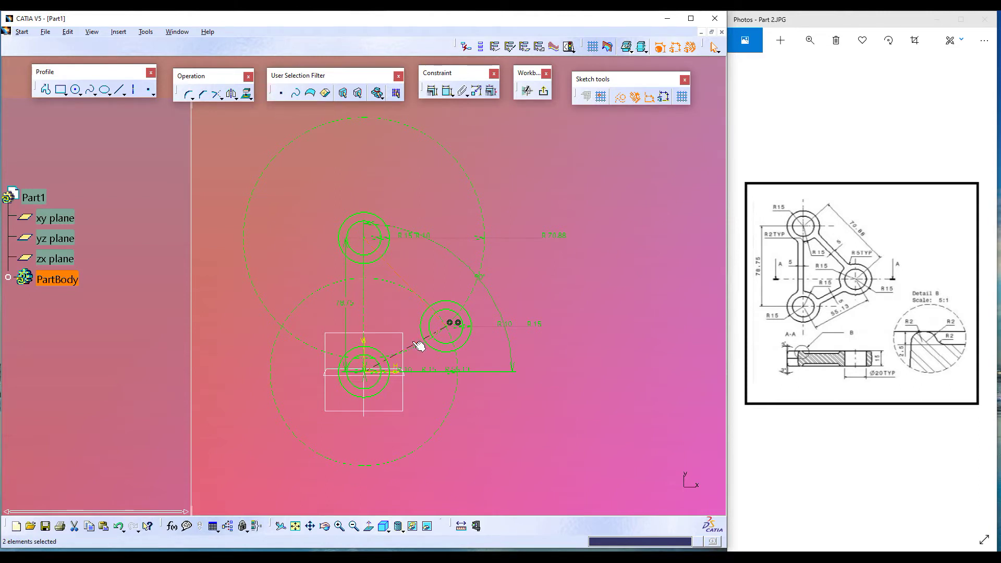
left_click(370, 292)
left_click(234, 97)
left_click(328, 112)
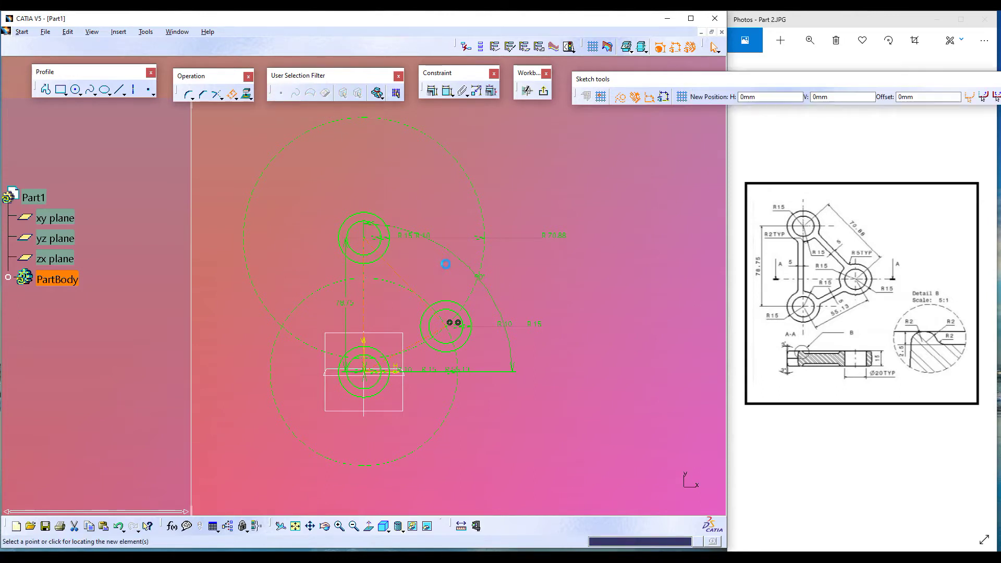
left_click(900, 97)
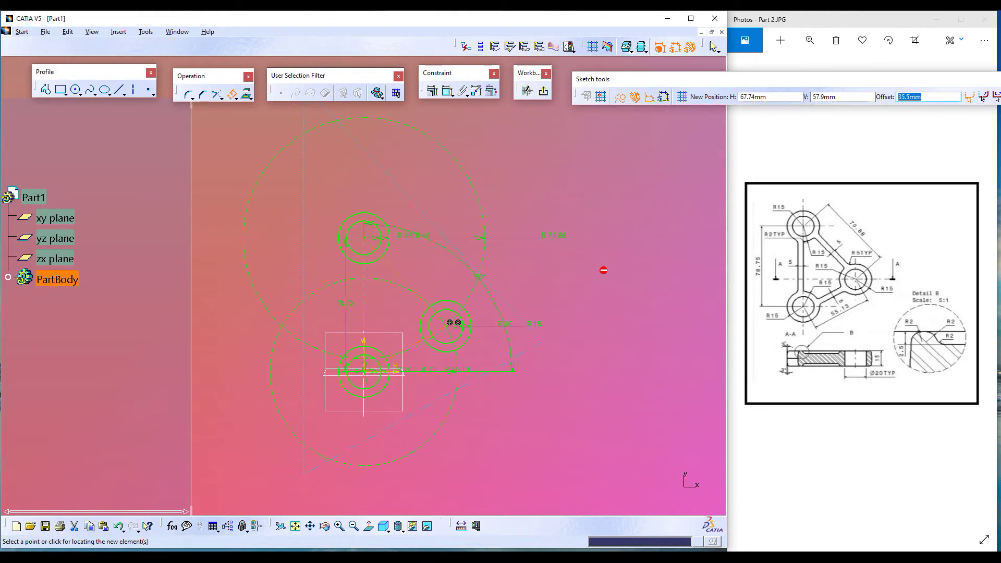
key("Return")
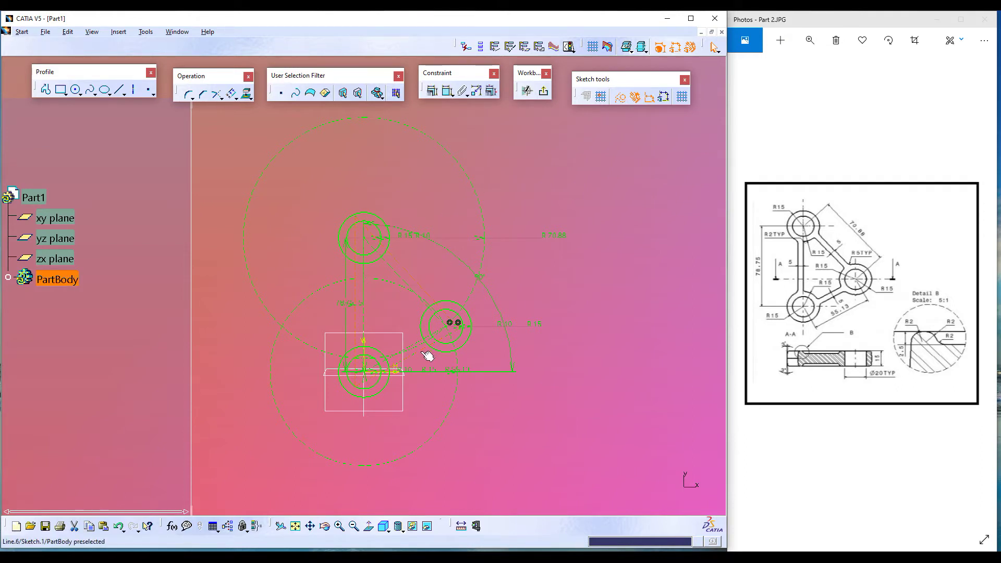
left_click(619, 98)
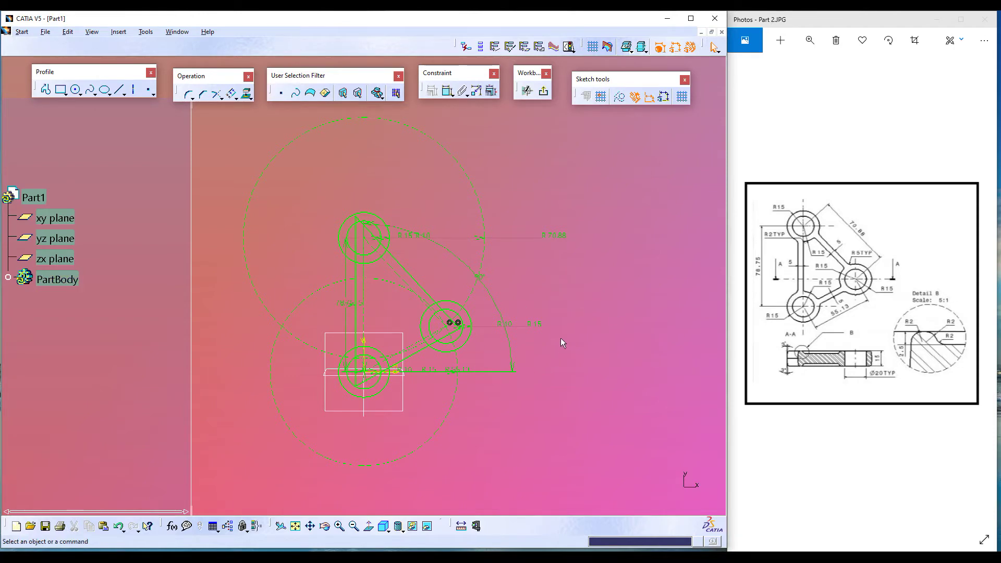
Quick Trim the offset lines where they cross the rings between the boss circles and hole circles.
mouse_move(321, 311)
middle_mouse_down()
mouse_move(320, 321)
mouse_move(314, 277)
middle_mouse_up()
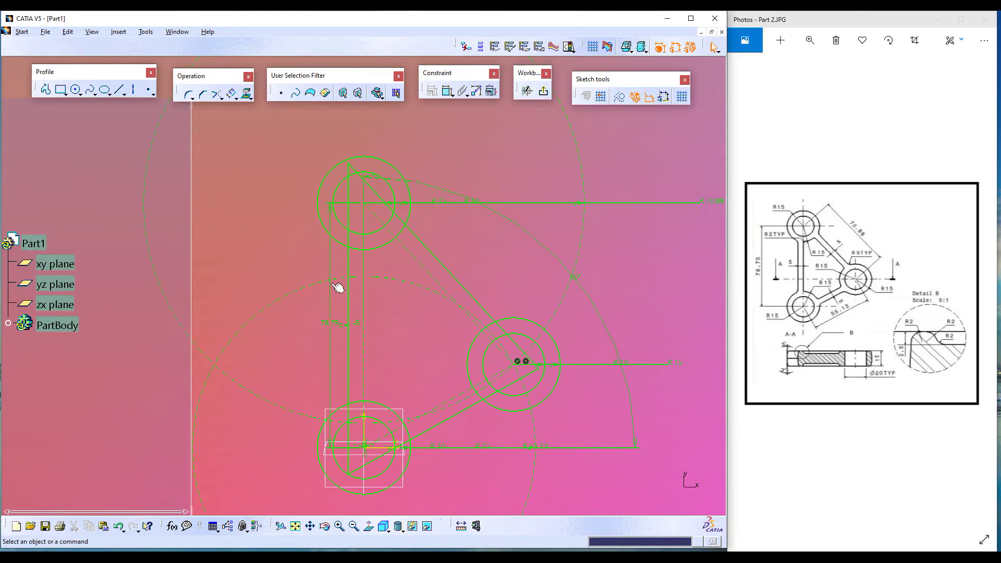
left_click(222, 98)
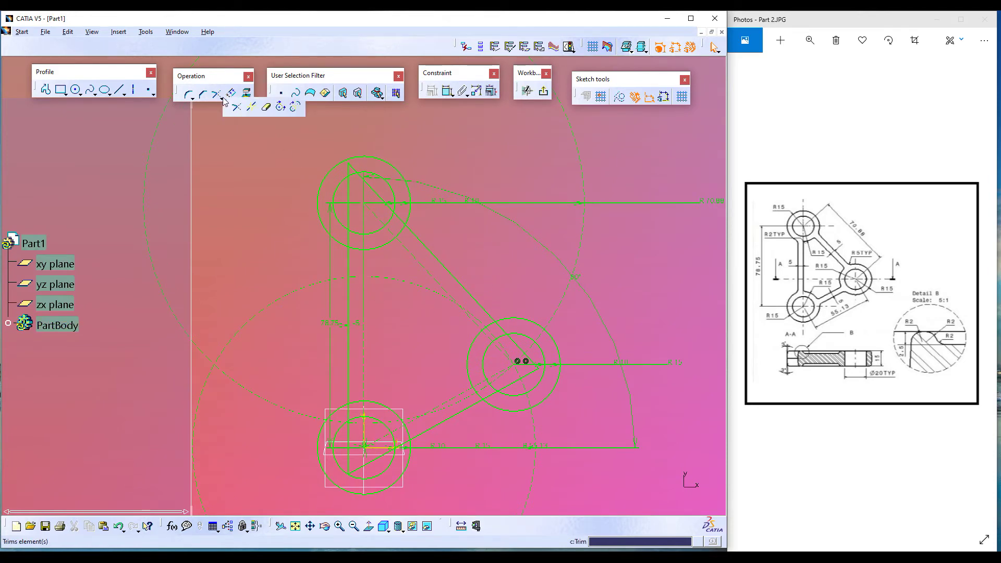
left_click(267, 108)
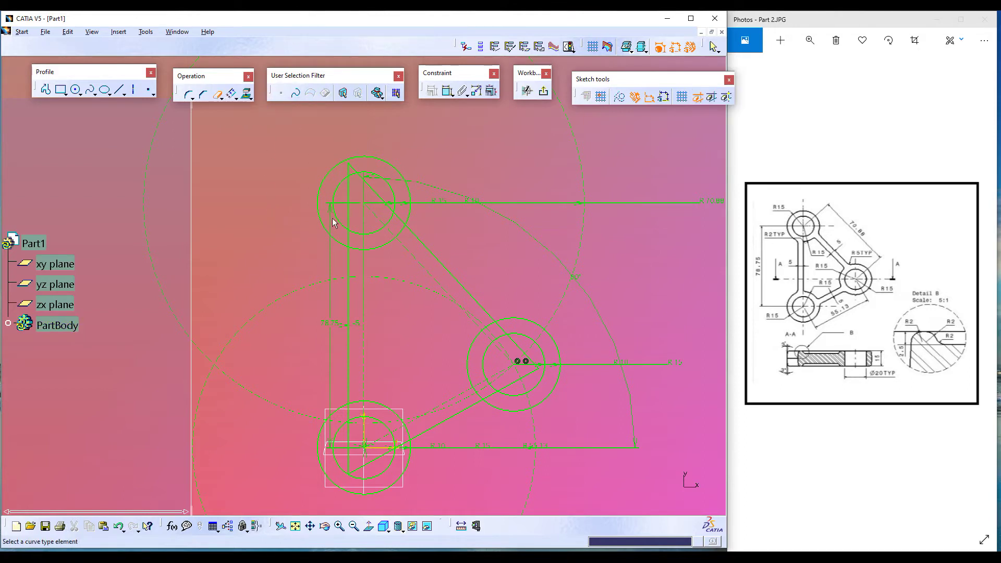
left_click(355, 243)
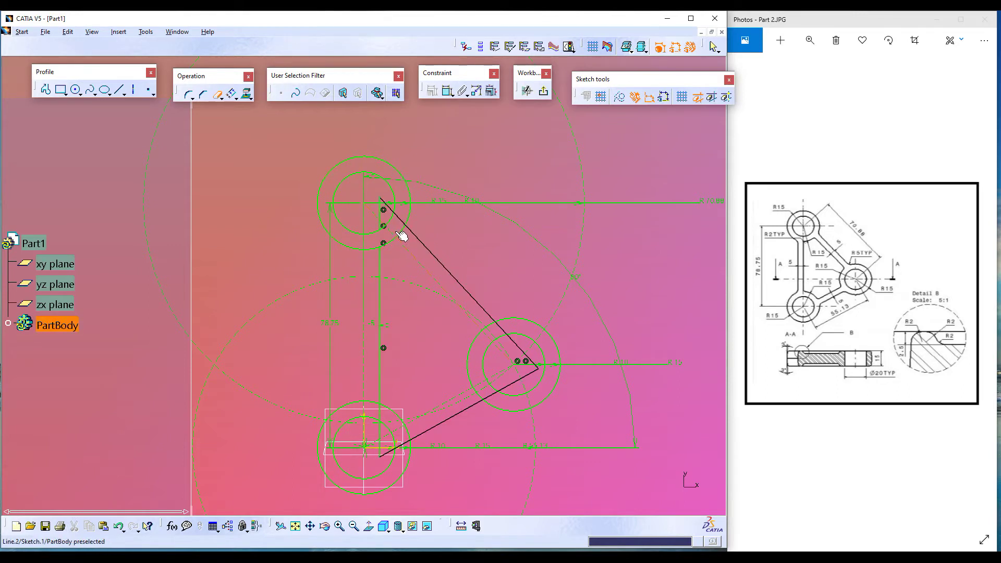
left_click(409, 219)
left_click(502, 327)
left_click(495, 399)
left_click(411, 444)
left_click(384, 416)
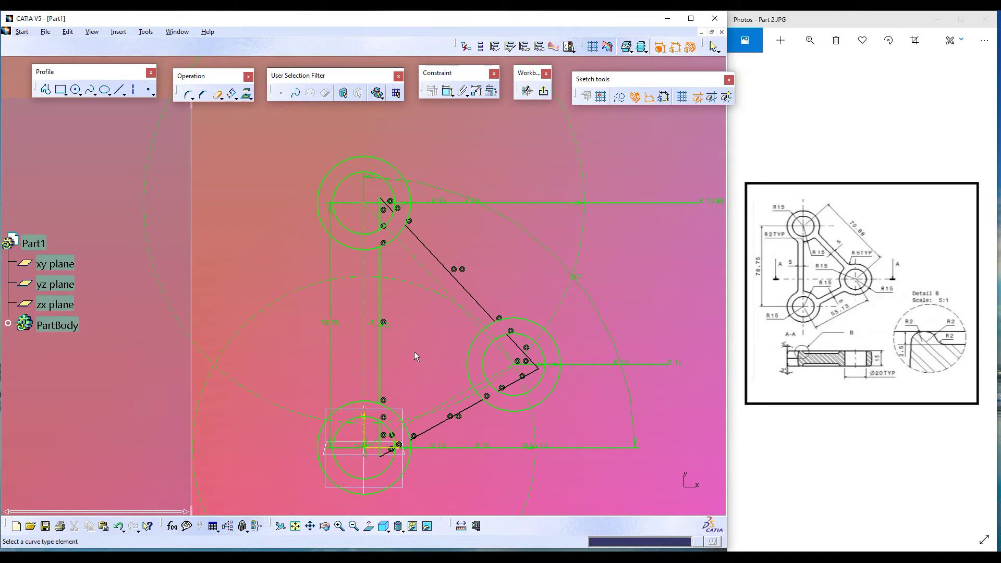
key("Escape")
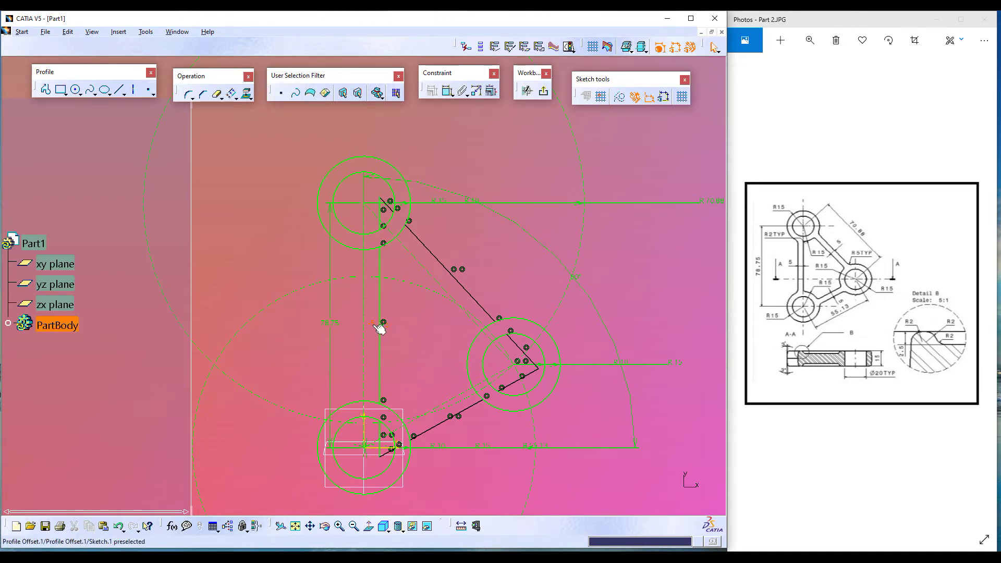
Set the profile offset value to 5 mm.
double_click(375, 326)
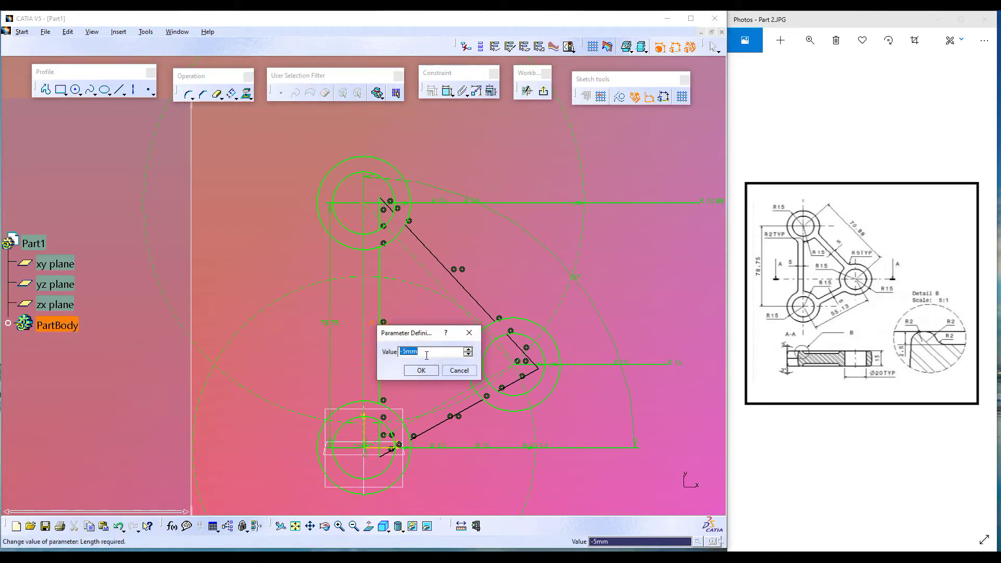
type("5")
key("Return")
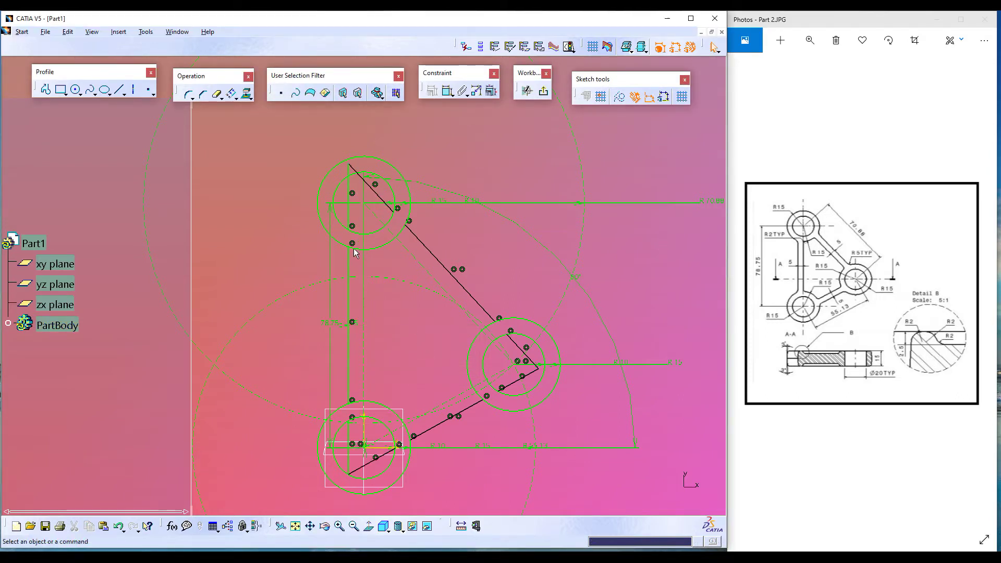
Delete the leftover offset line segments inside the three bosses, keeping only the arm lines between them.
left_click(351, 215)
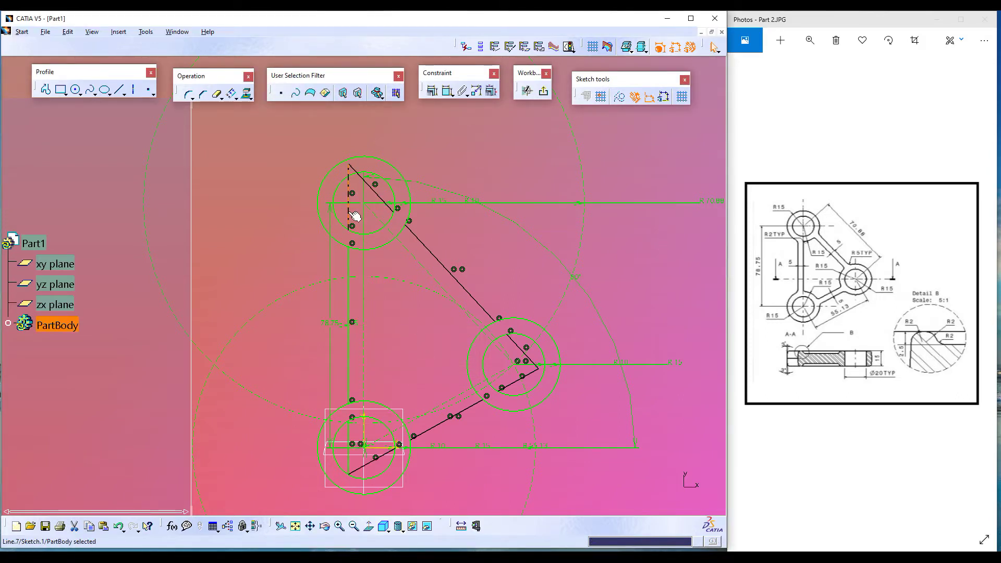
key("Delete")
left_click(385, 197)
key("Delete")
left_click(532, 367)
key("Delete")
left_click(530, 370)
key("Delete")
left_click(372, 461)
key("Delete")
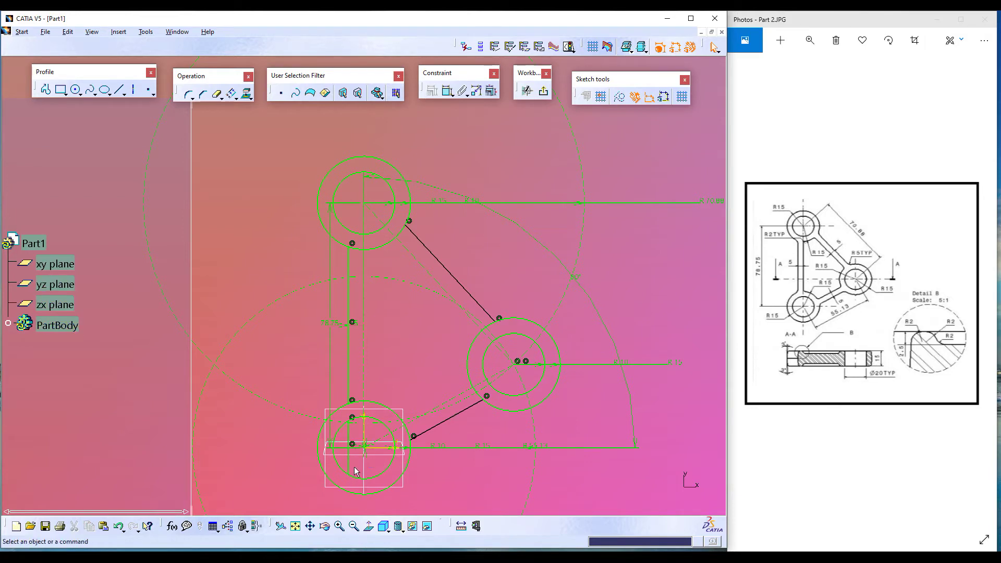
key("Delete")
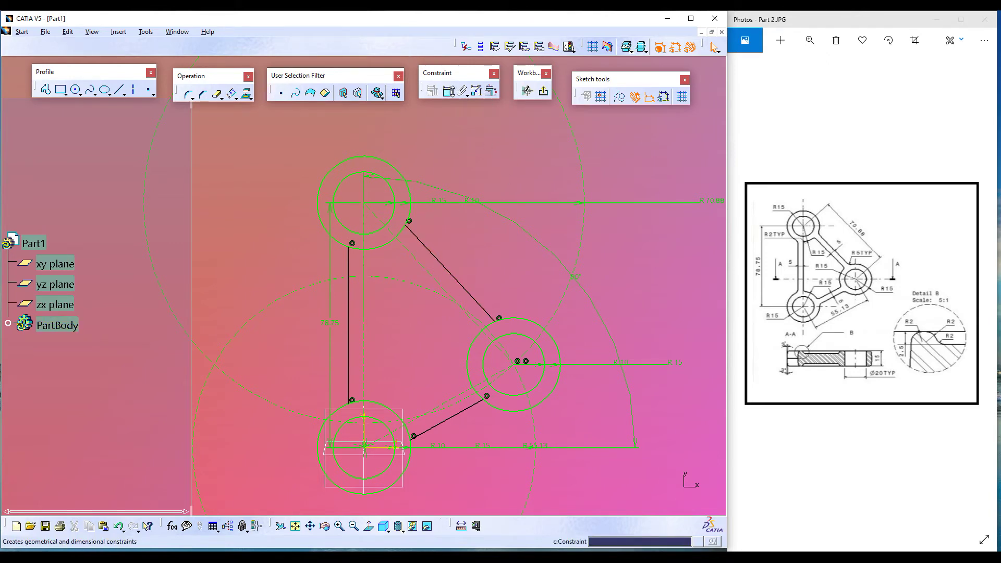
Dimension the distance from each of the three arm lines to its parallel construction centre line.
left_click(448, 93)
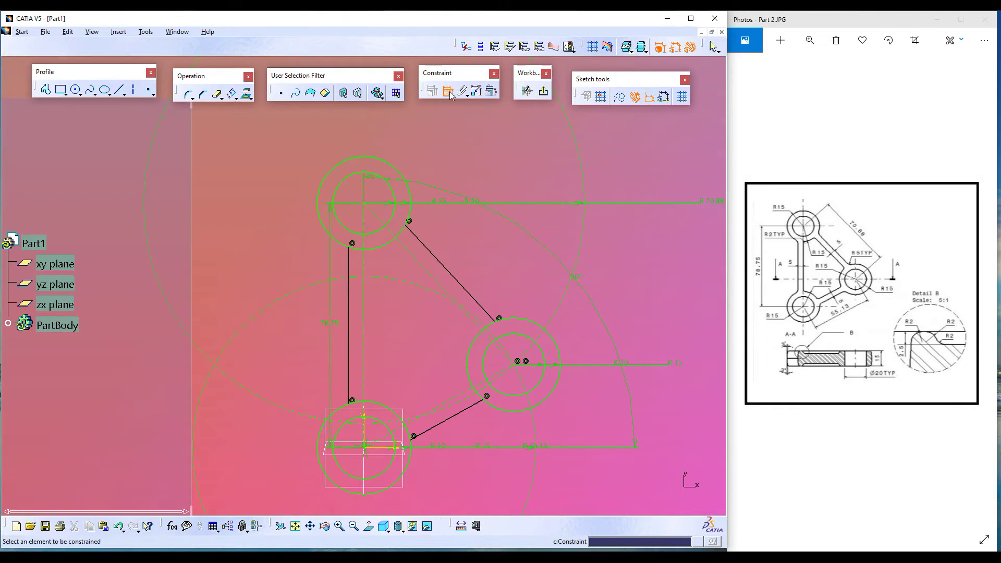
left_click(439, 257)
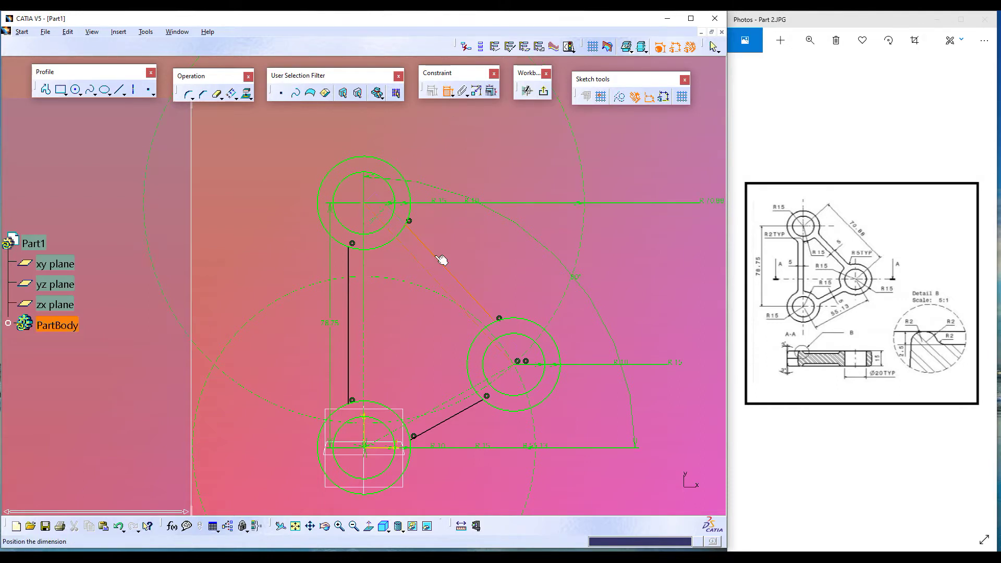
left_click(459, 250)
left_click(448, 93)
left_click(363, 340)
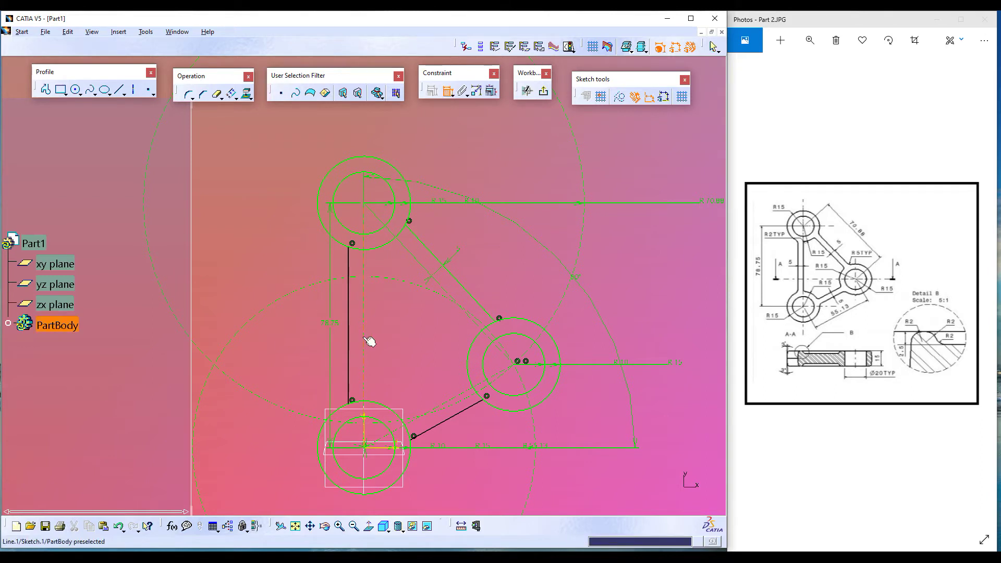
left_click(355, 340)
left_click(295, 315)
left_click(448, 92)
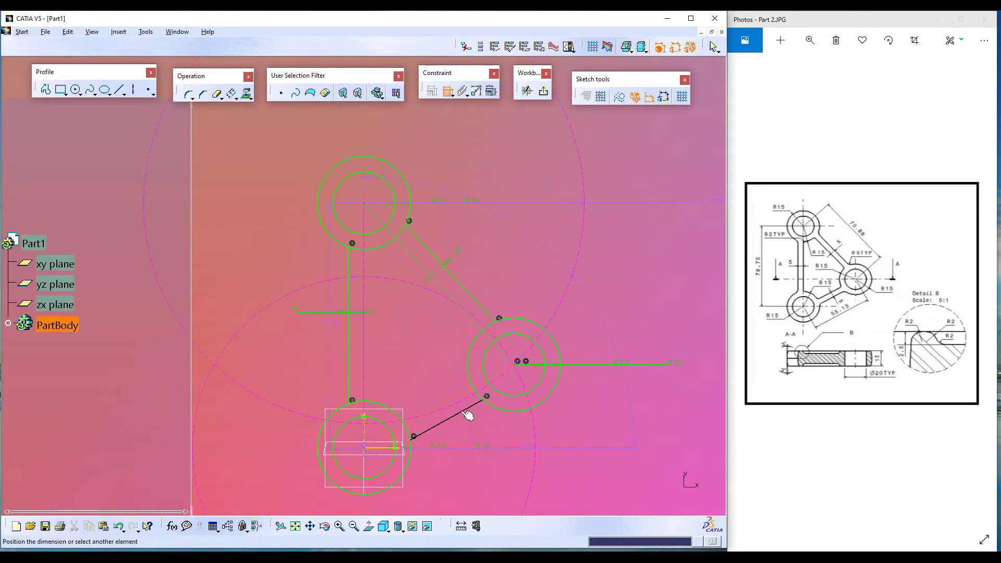
left_click(461, 411)
left_click(476, 426)
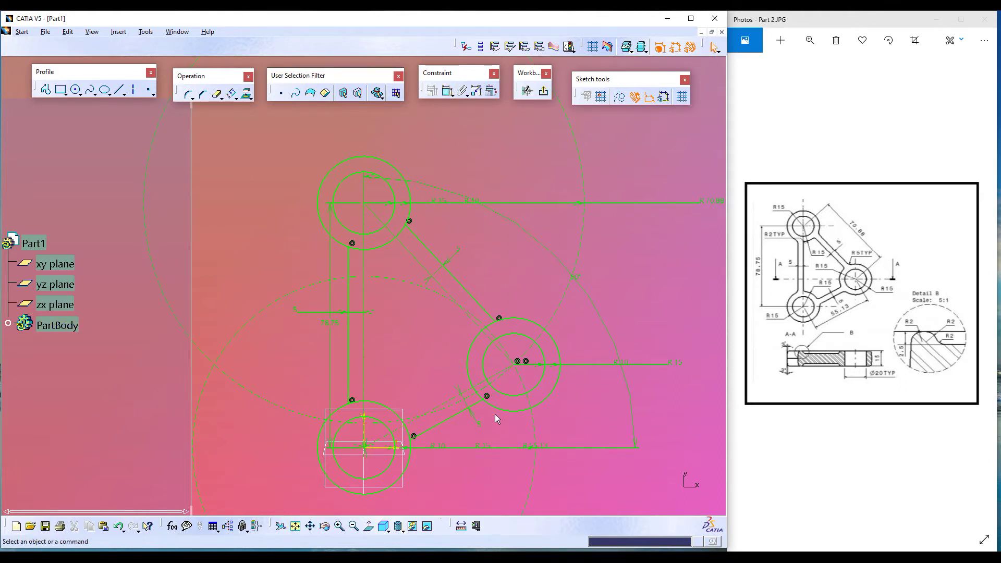
Quick Trim the inner arcs of the three R15 boss circles between the arm lines to open the outline.
left_click(389, 221)
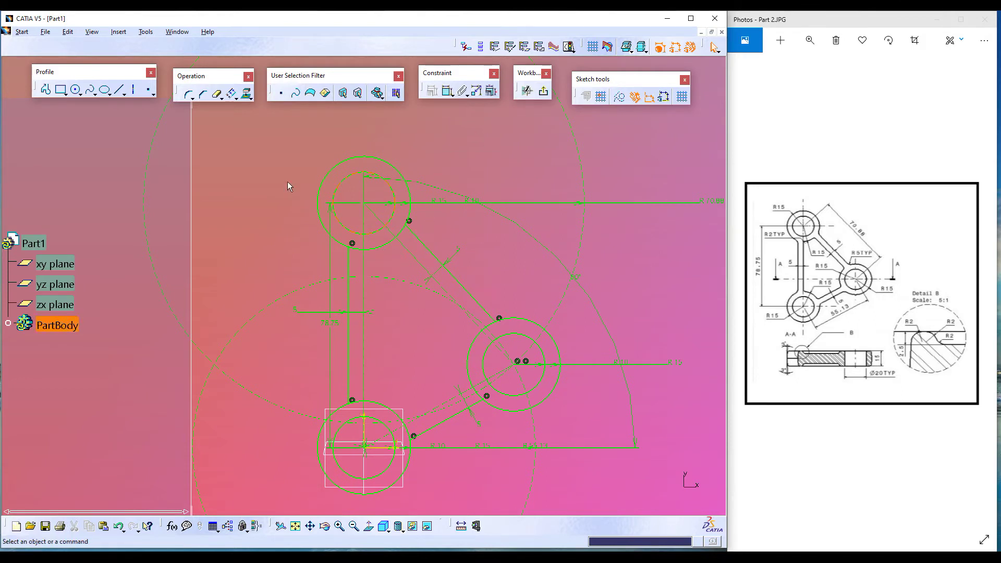
left_click(217, 95)
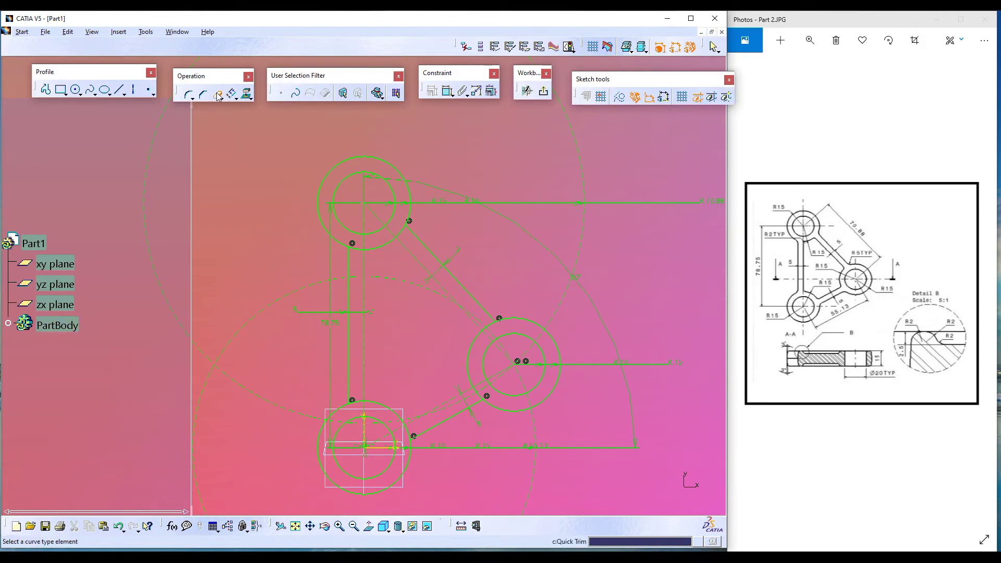
left_click(395, 238)
left_click(360, 247)
left_click(384, 408)
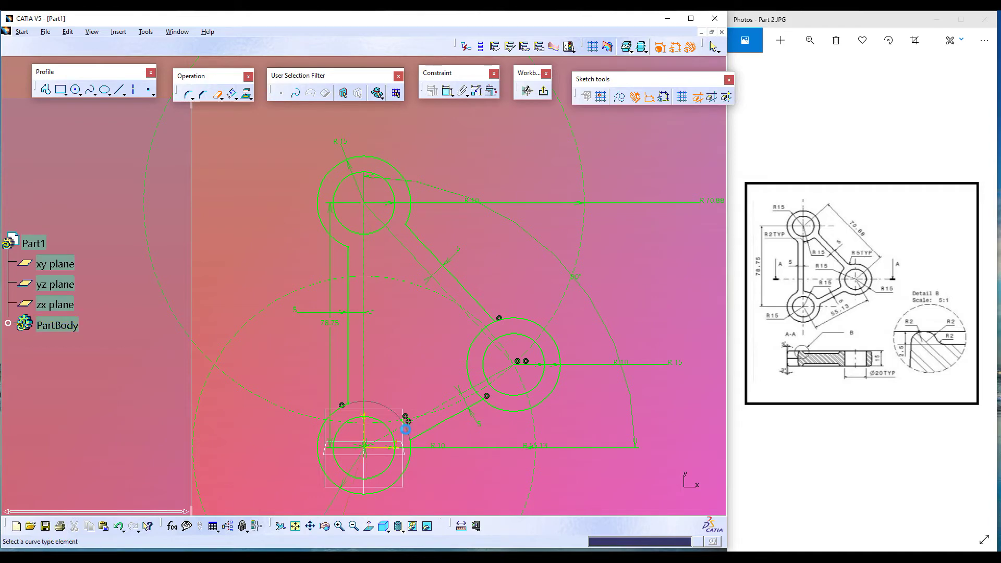
left_click(407, 421)
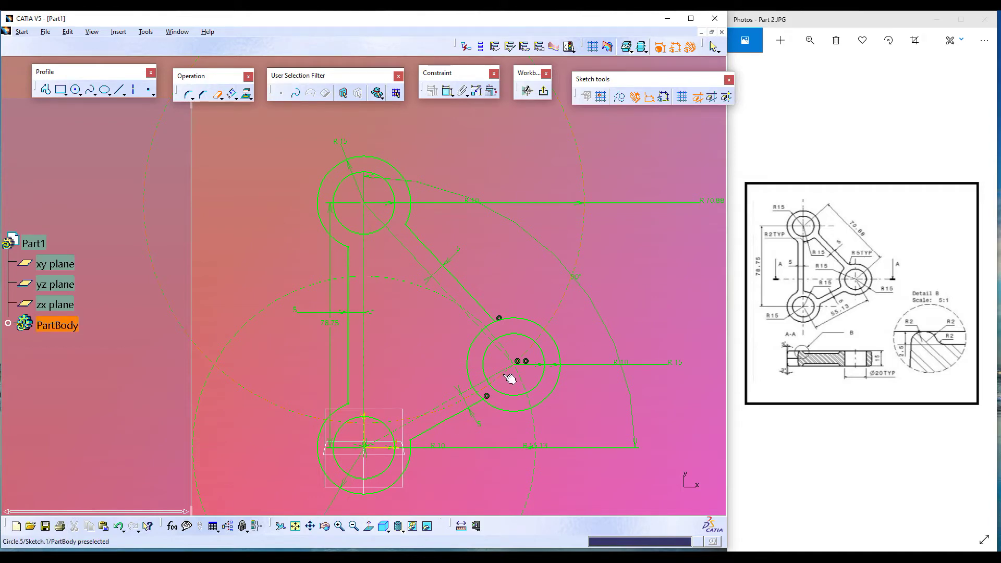
left_click(469, 348)
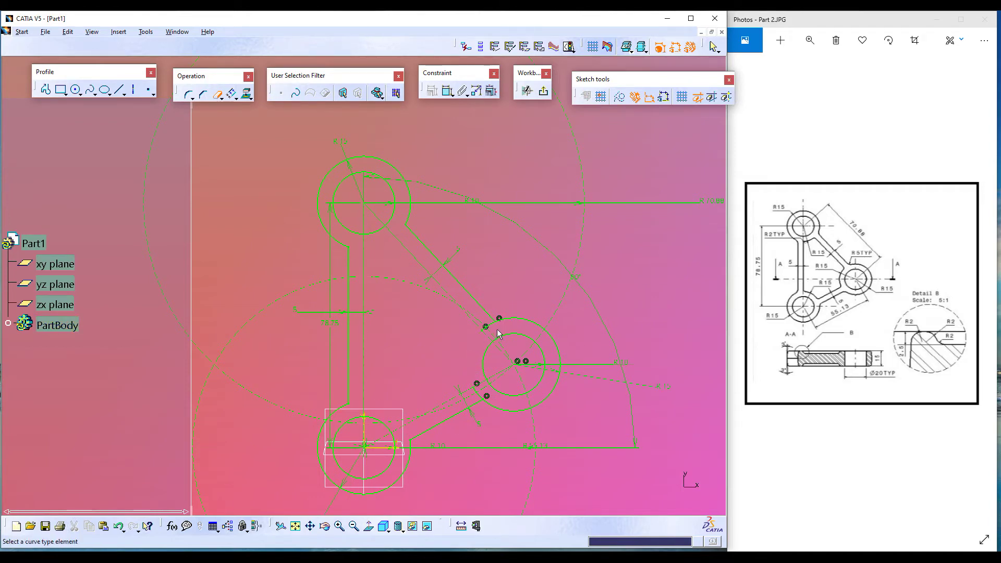
left_click(497, 329)
left_click(480, 394)
Trim the leftover inner arc of the third boss circle between its arm lines and exit the sketch.
scroll(452, 313, "up", 1)
middle_click_drag(451, 334, 452, 279, "ctrl")
left_click(630, 391)
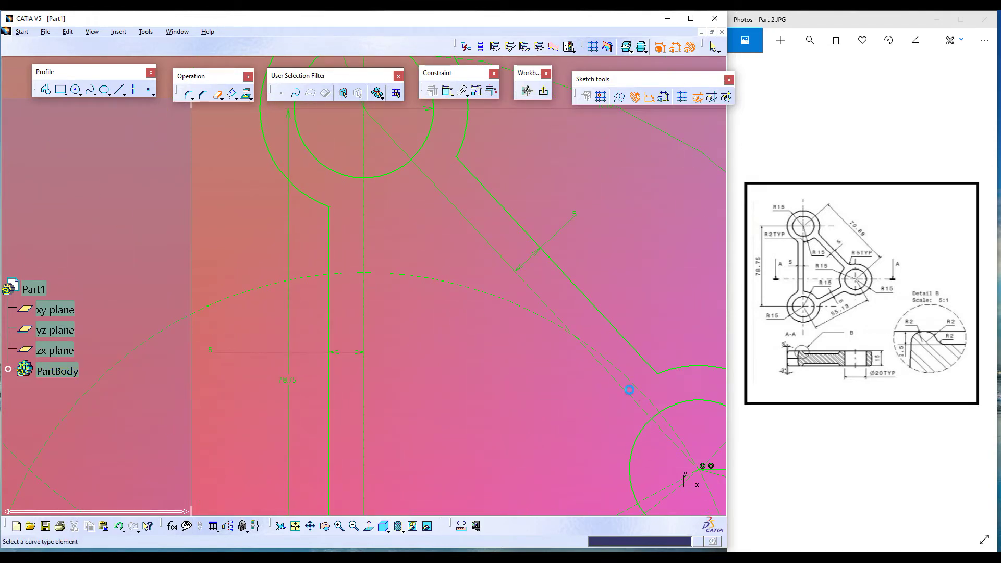
middle_click_drag(519, 339, 519, 347)
left_click(370, 526)
left_click(296, 526)
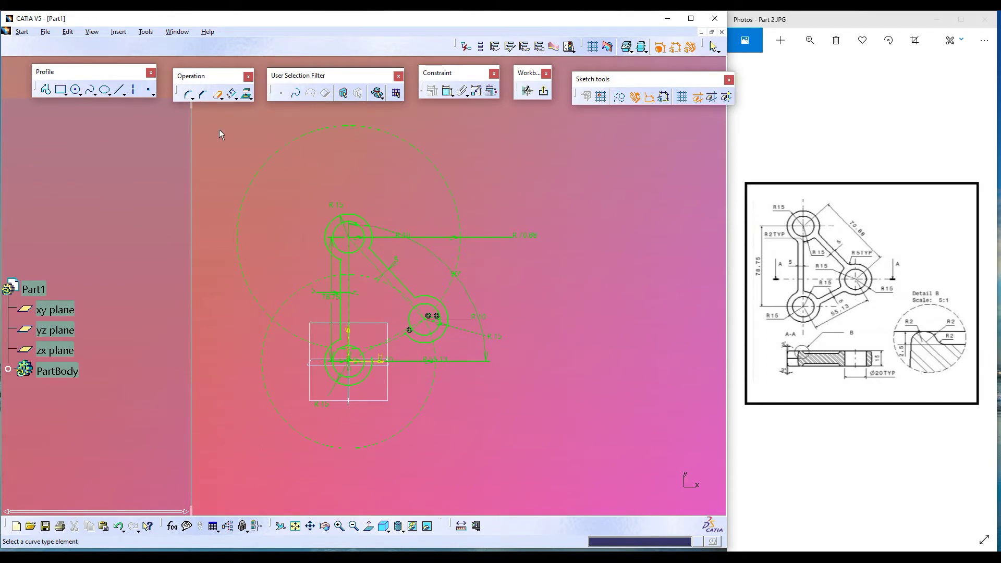
key("Escape")
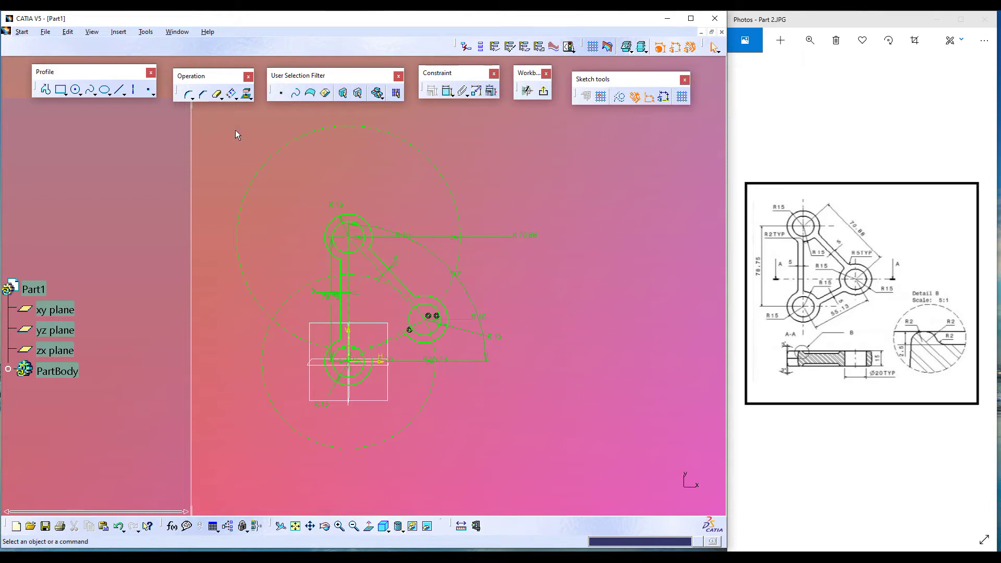
left_click(358, 297)
left_click(217, 95)
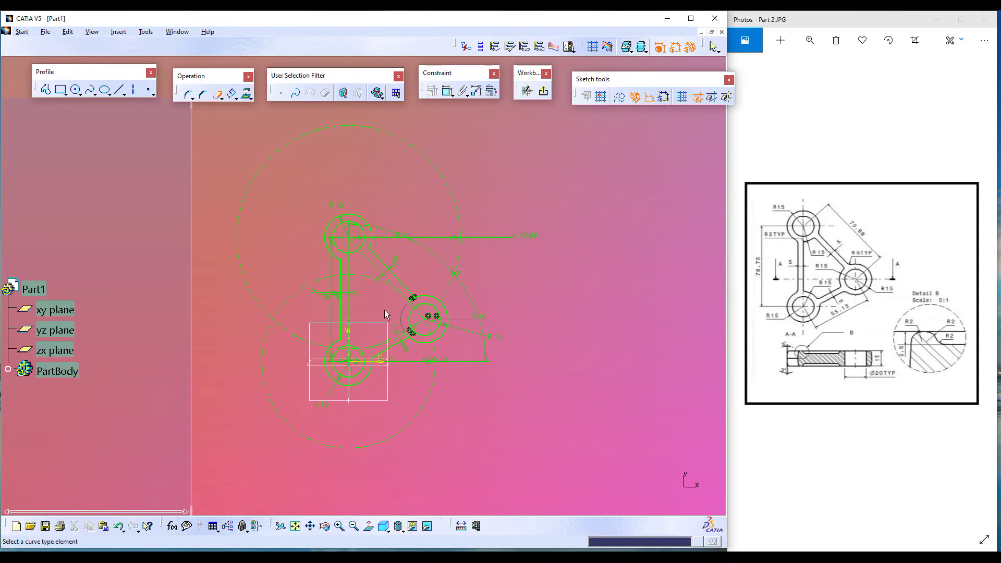
mouse_move(380, 310)
middle_mouse_down()
mouse_move(406, 242)
mouse_move(393, 178)
middle_mouse_up()
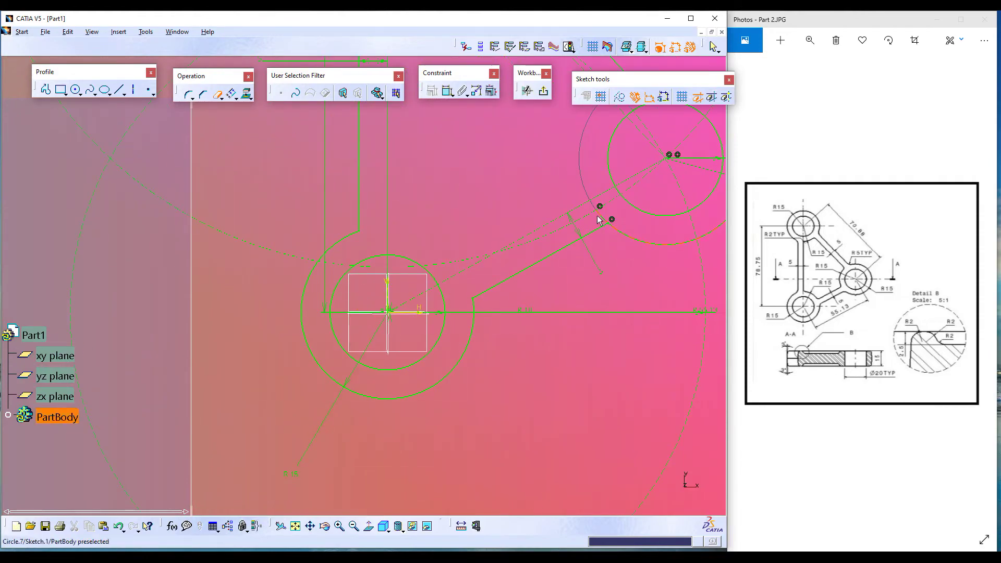
mouse_move(618, 258)
middle_mouse_down()
mouse_move(581, 309)
mouse_move(555, 309)
middle_mouse_up()
left_click(551, 178)
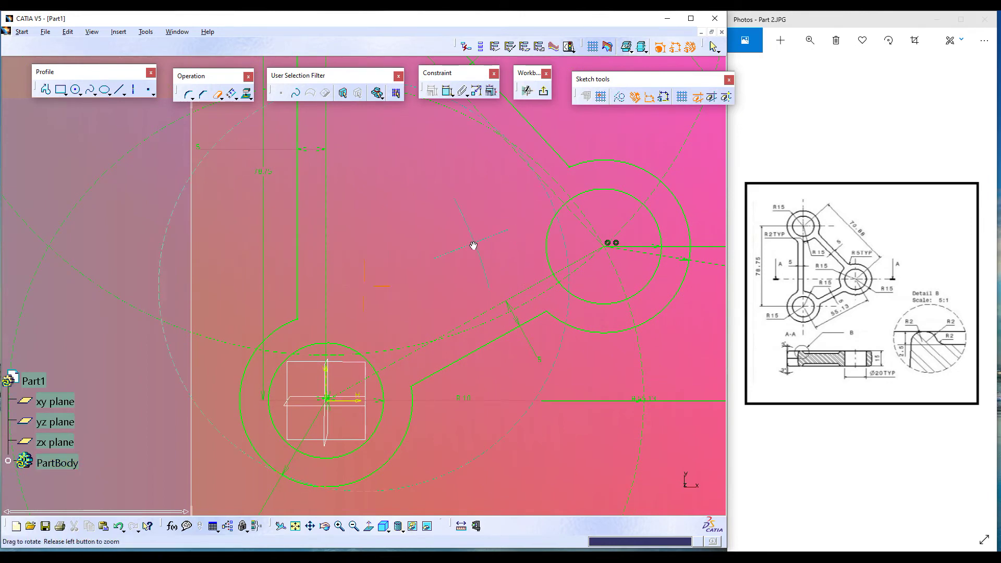
middle_click_drag(475, 243, 491, 343)
middle_click_drag(377, 258, 407, 294)
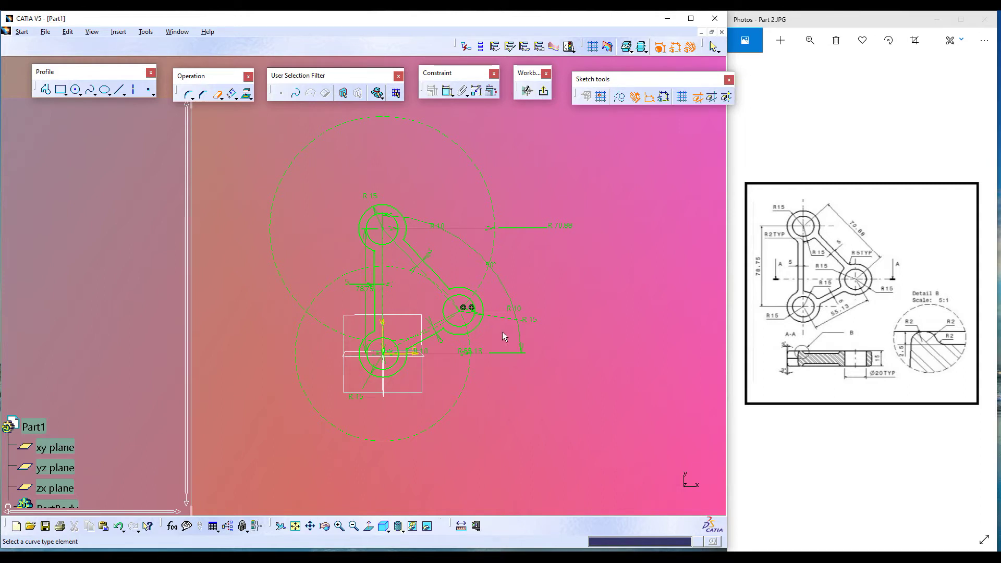
left_click(544, 92)
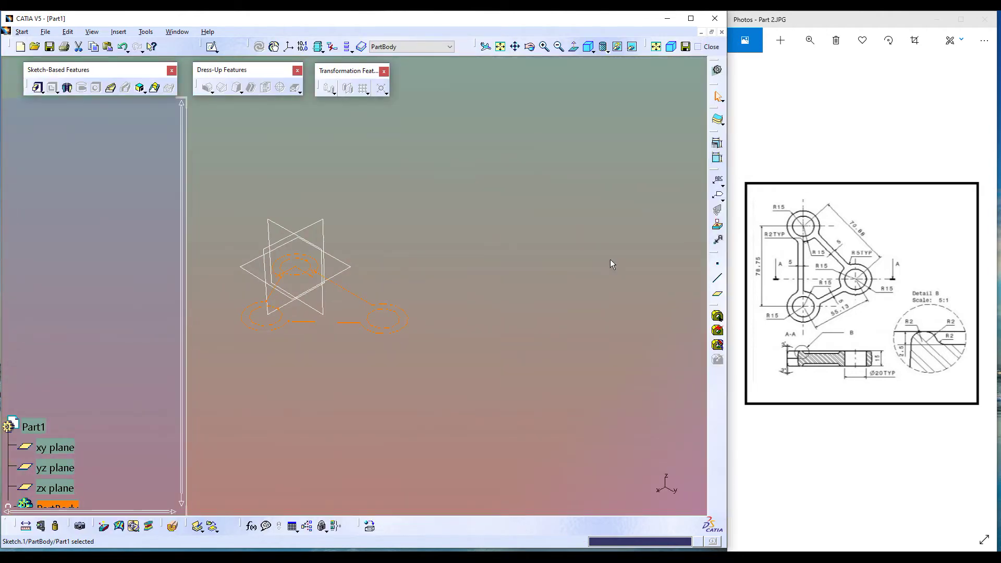
Pad the triangular link outline sketch to a length of 7.5 mm.
left_click(38, 89)
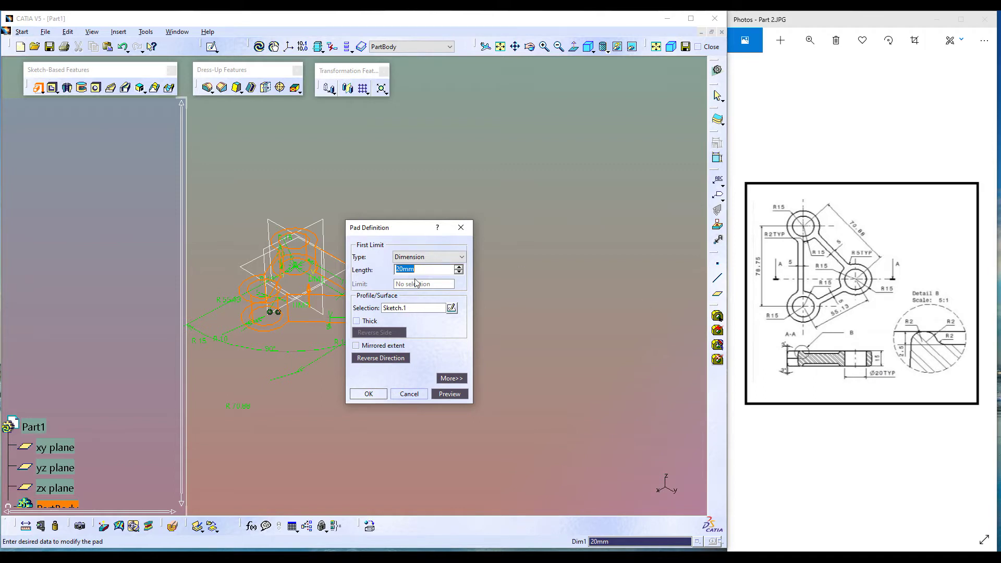
type("7.5")
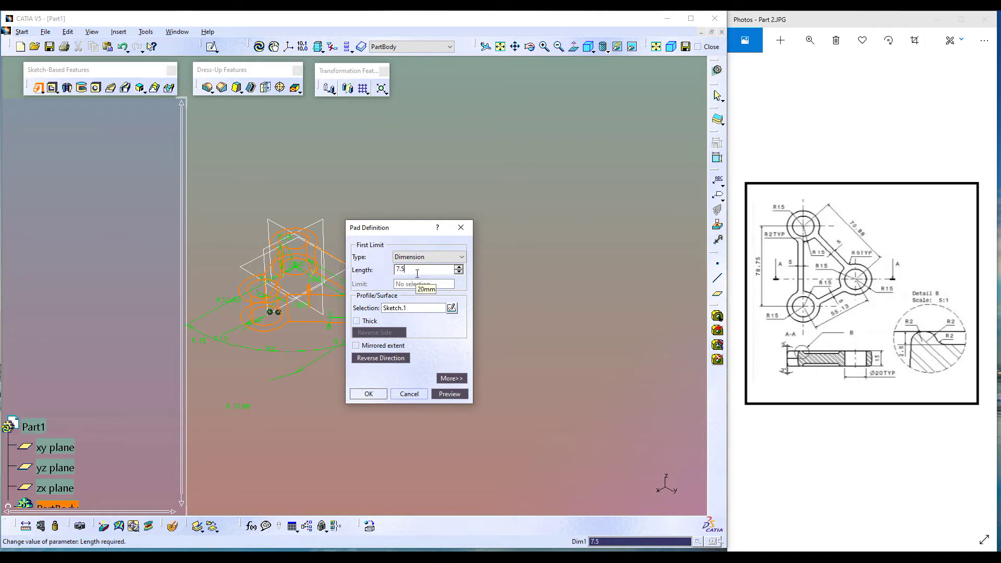
left_click(446, 395)
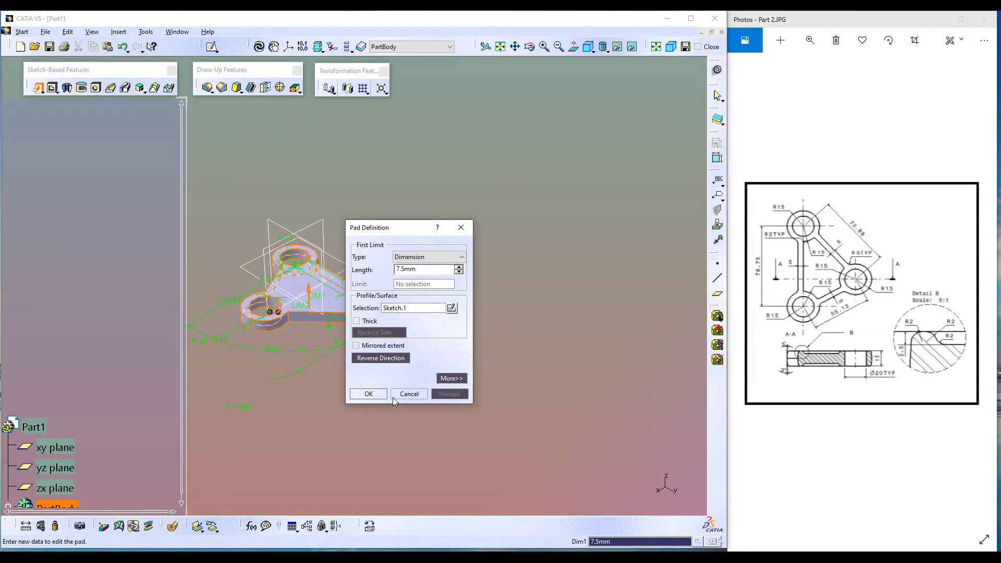
left_click(368, 395)
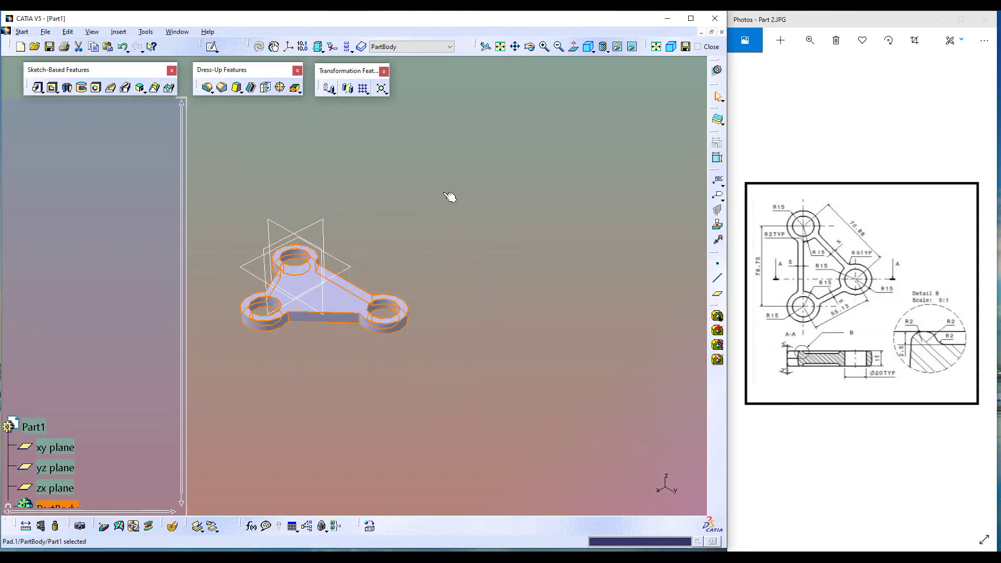
left_click(500, 47)
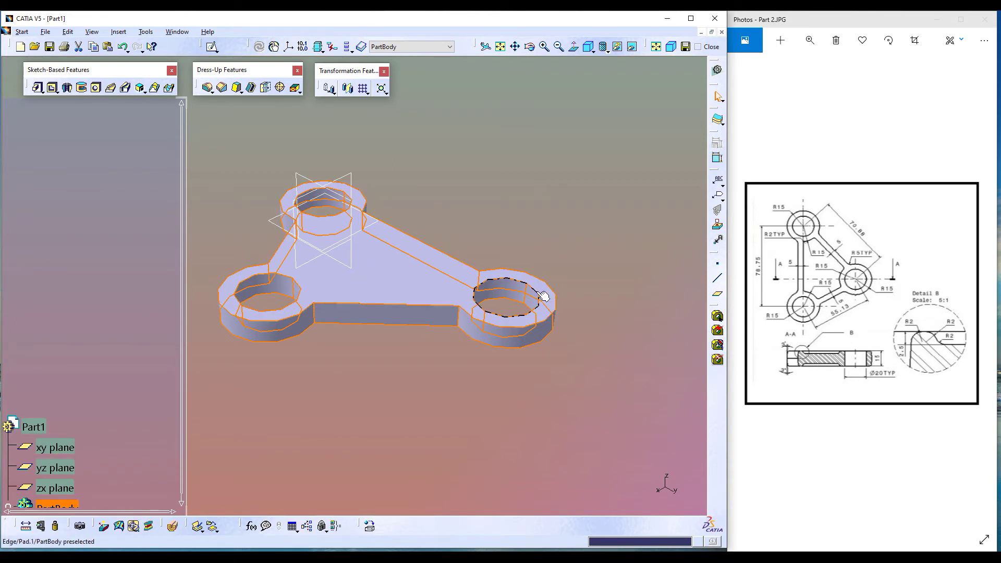
left_click(396, 382)
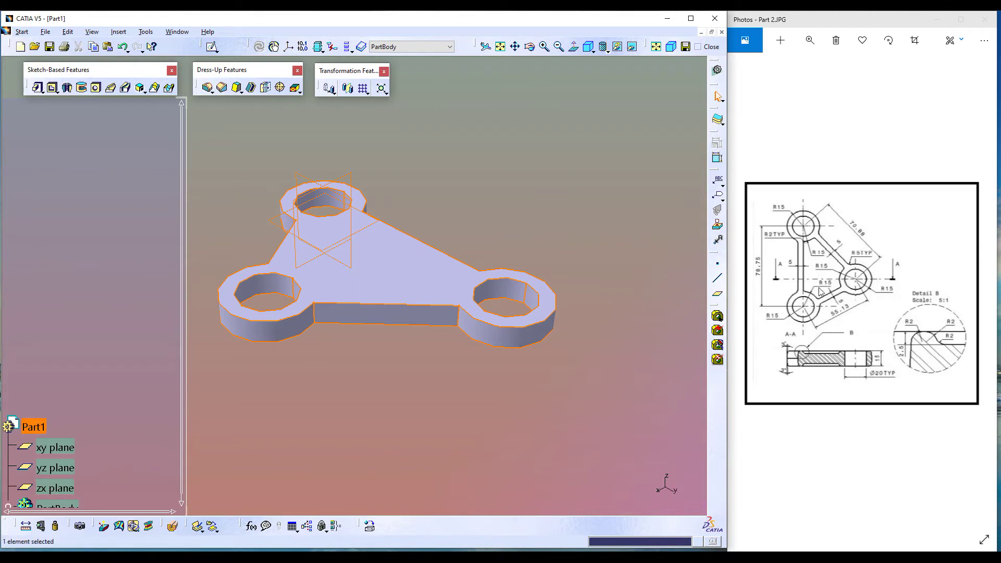
Start a new sketch on the upper face of the padded link.
left_click(391, 264)
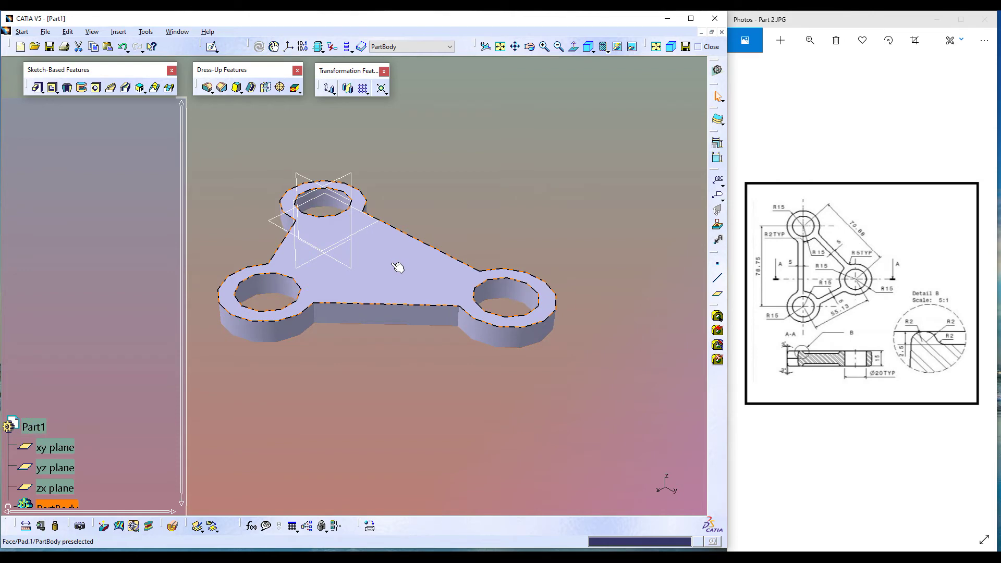
left_click(211, 46)
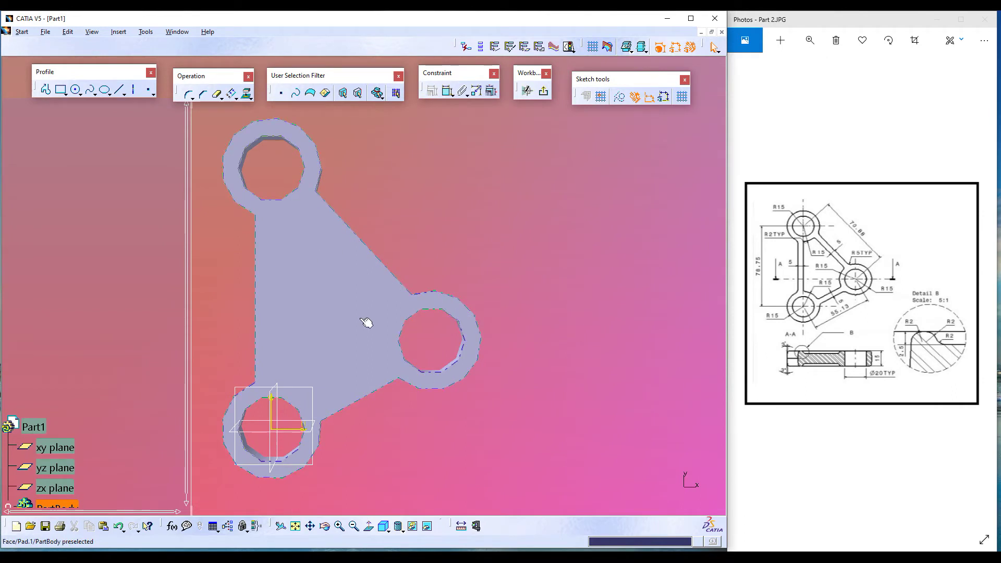
left_click(249, 95)
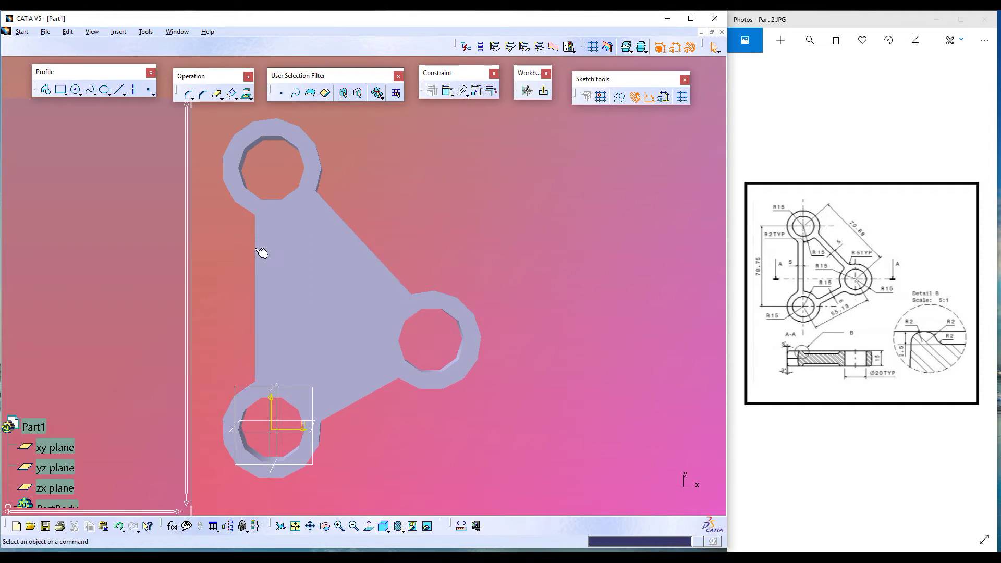
Project the three outer arm edges and the three boss hole edges onto the sketch plane.
left_click(256, 249)
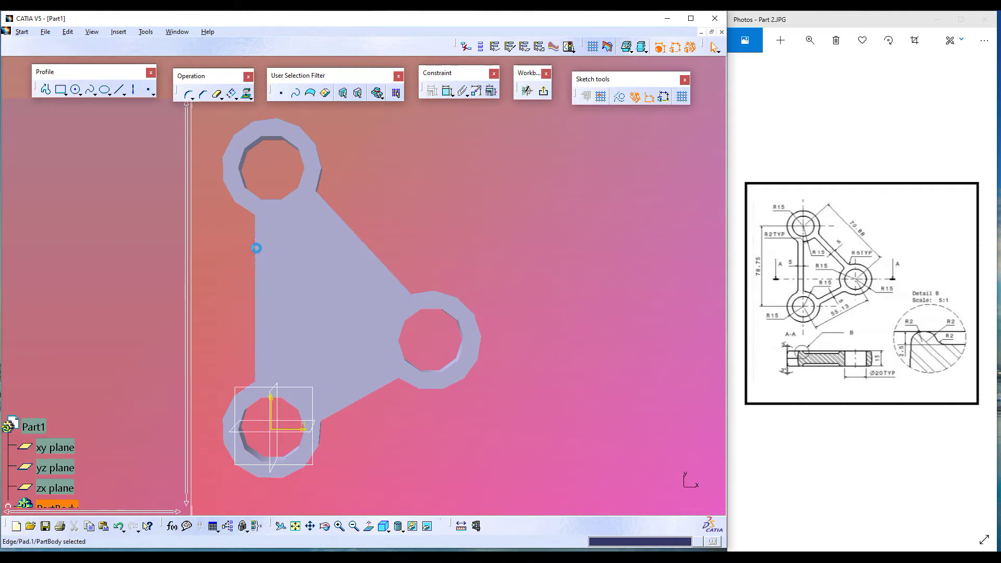
left_click(355, 231)
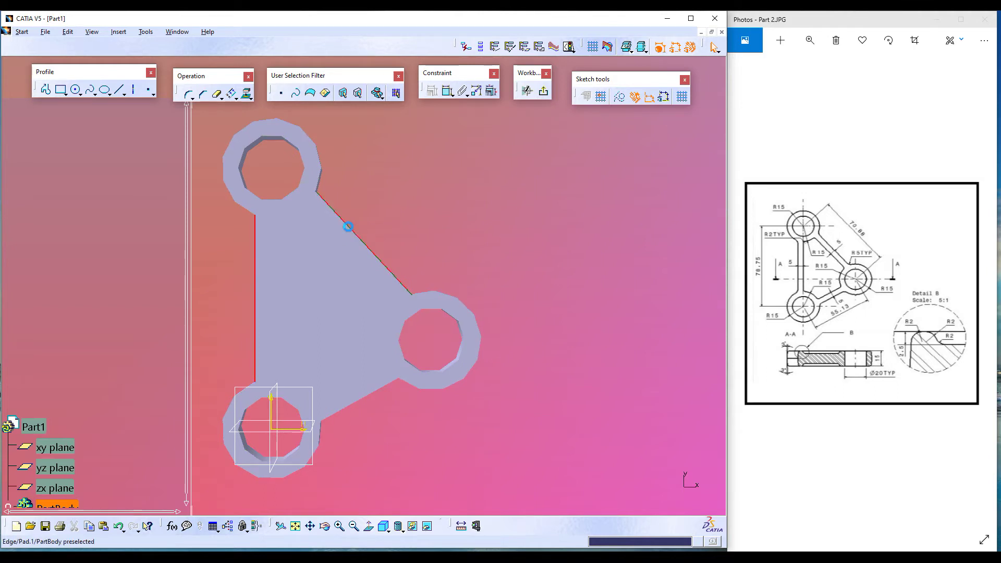
left_click(370, 401)
left_click(402, 332)
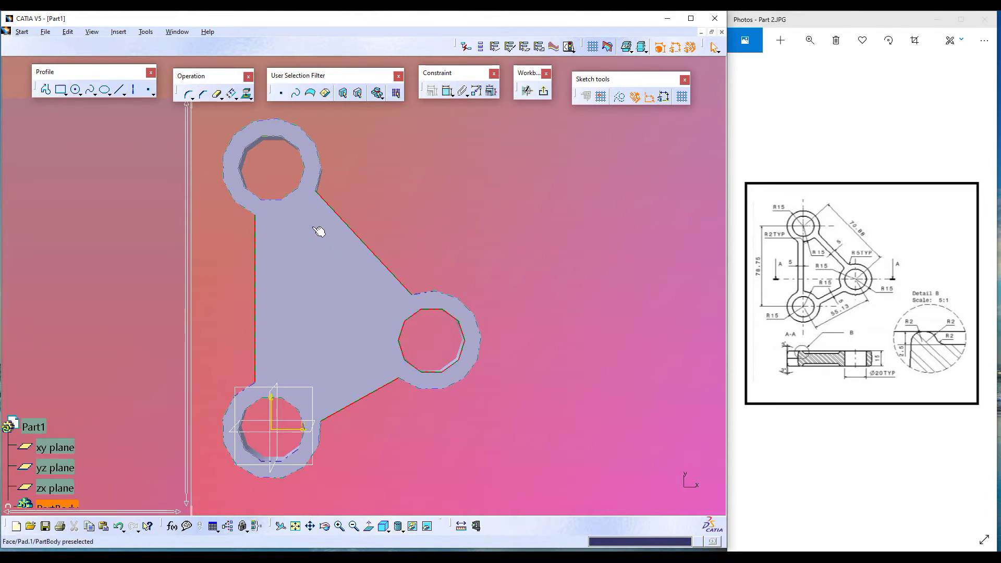
left_click(271, 202)
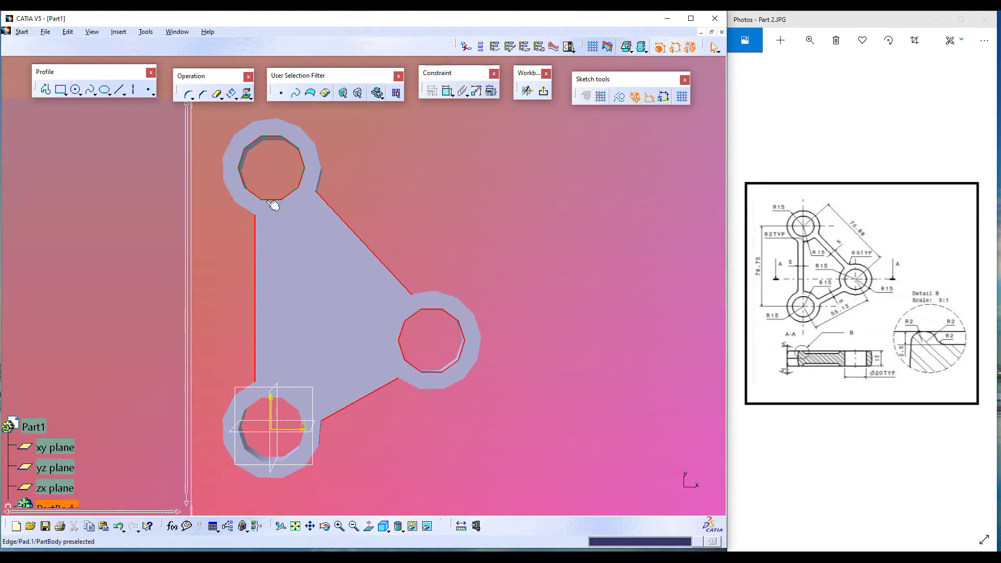
left_click(293, 407)
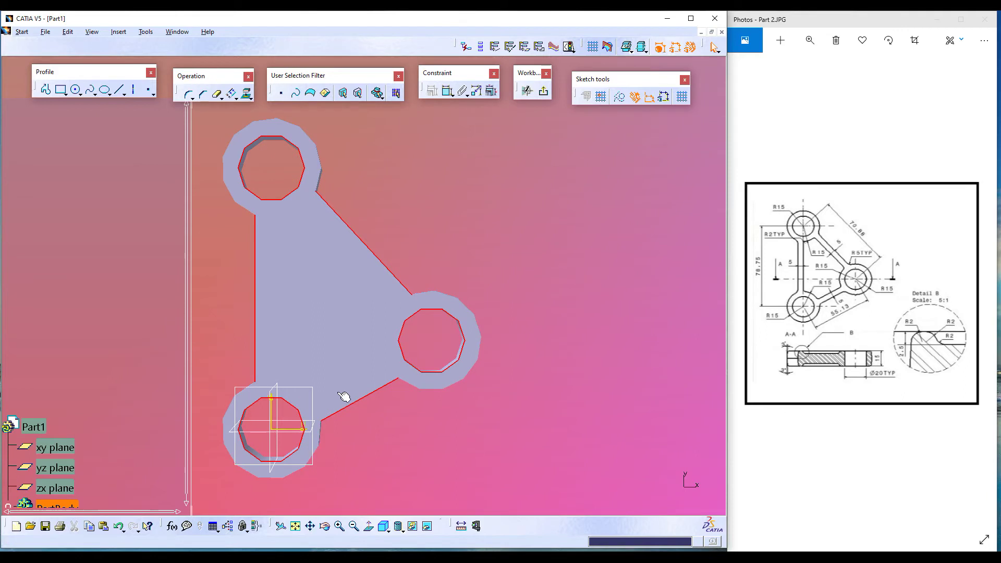
left_click(248, 95)
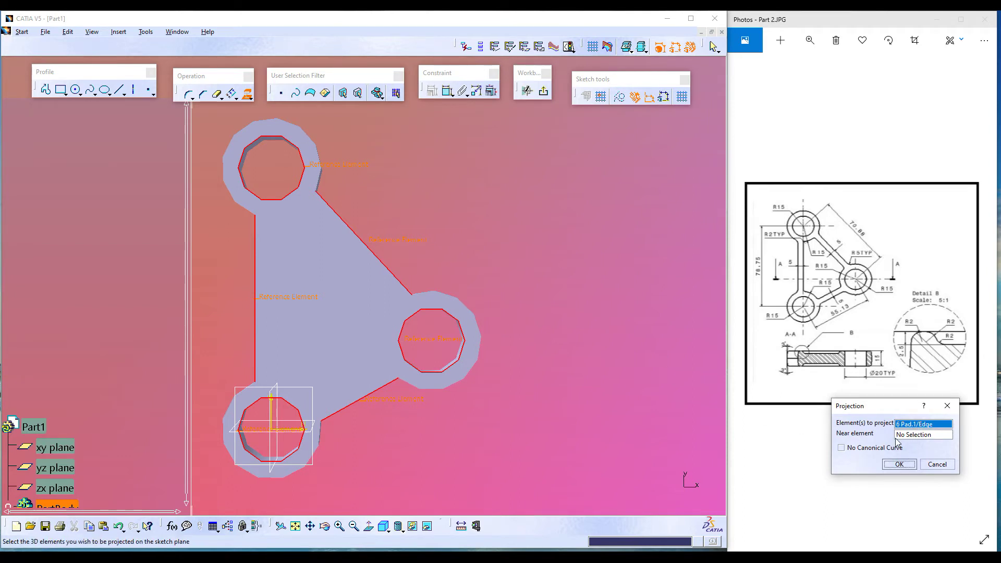
left_click(904, 463)
left_click(559, 310)
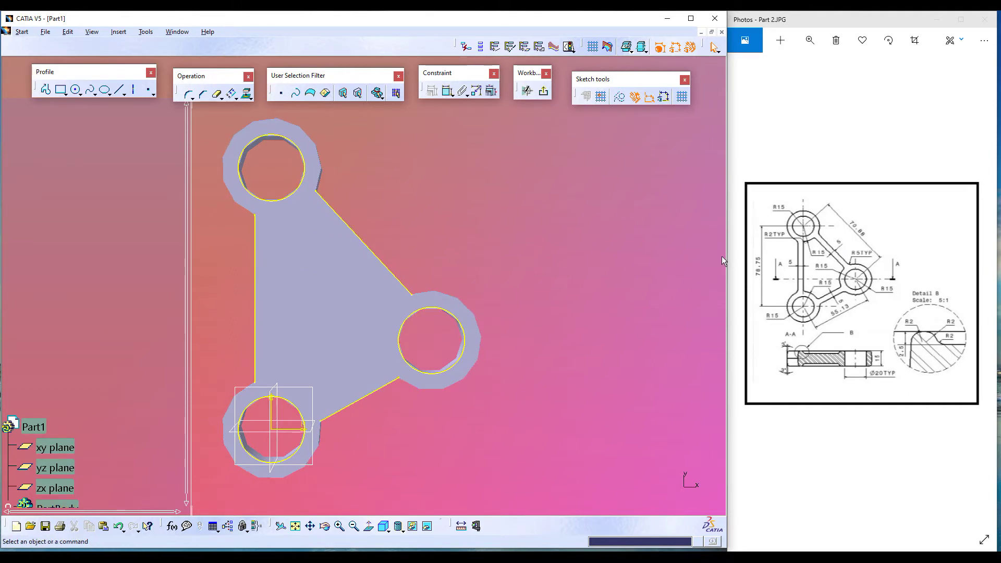
Offset the projected edge of the long diagonal arm 5 mm towards the inside of the link.
left_click(373, 254)
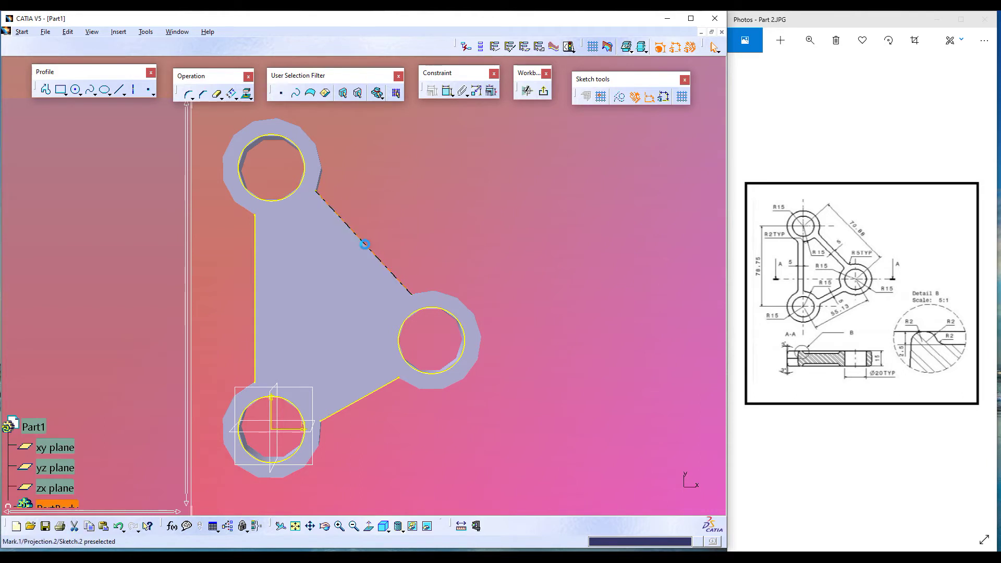
left_click(233, 94)
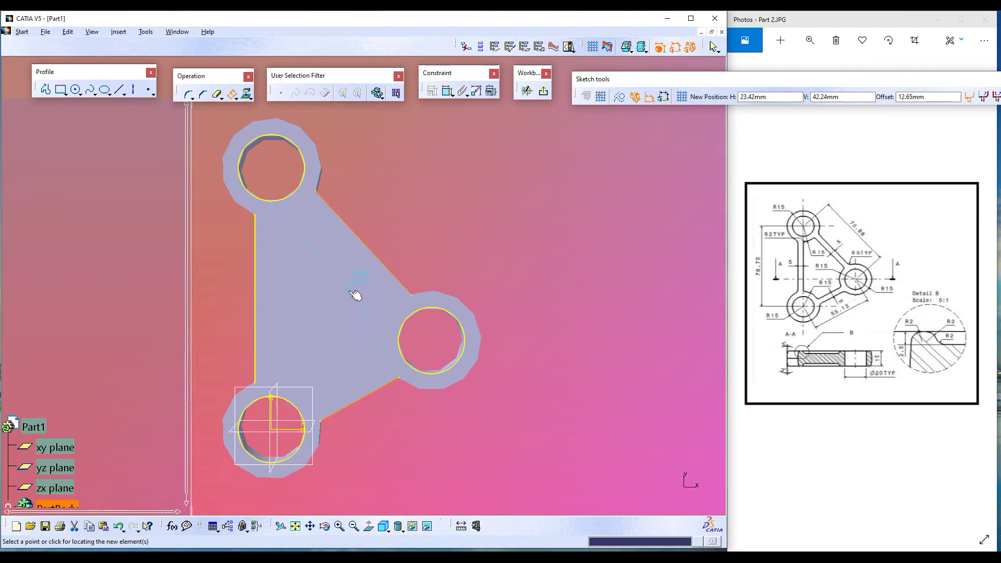
key("Tab")
key("Tab")
type("5")
key("Return")
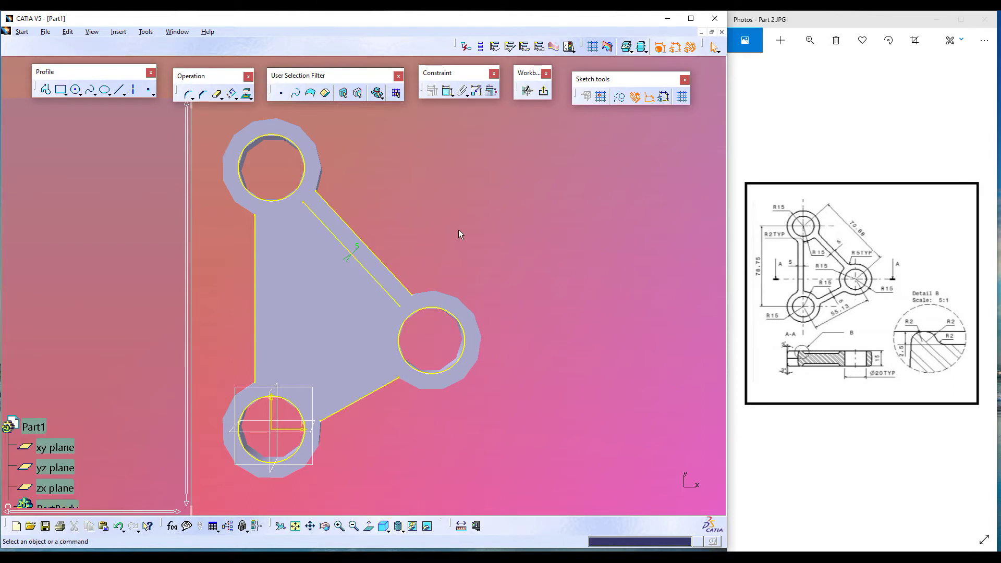
left_click(928, 558)
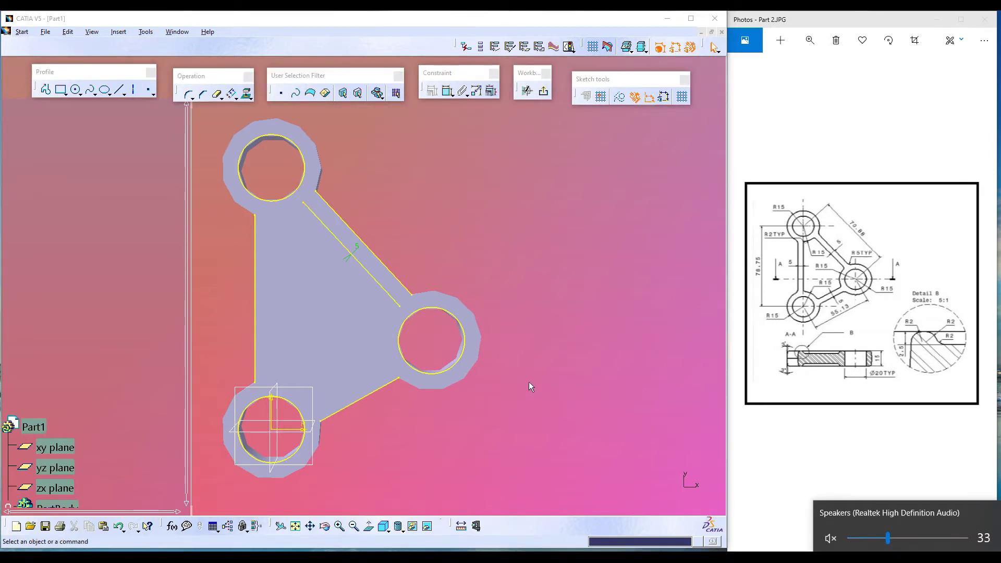
left_click(482, 269)
Offset the projected vertical arm edge 5 mm towards the inside of the link.
left_click(255, 251)
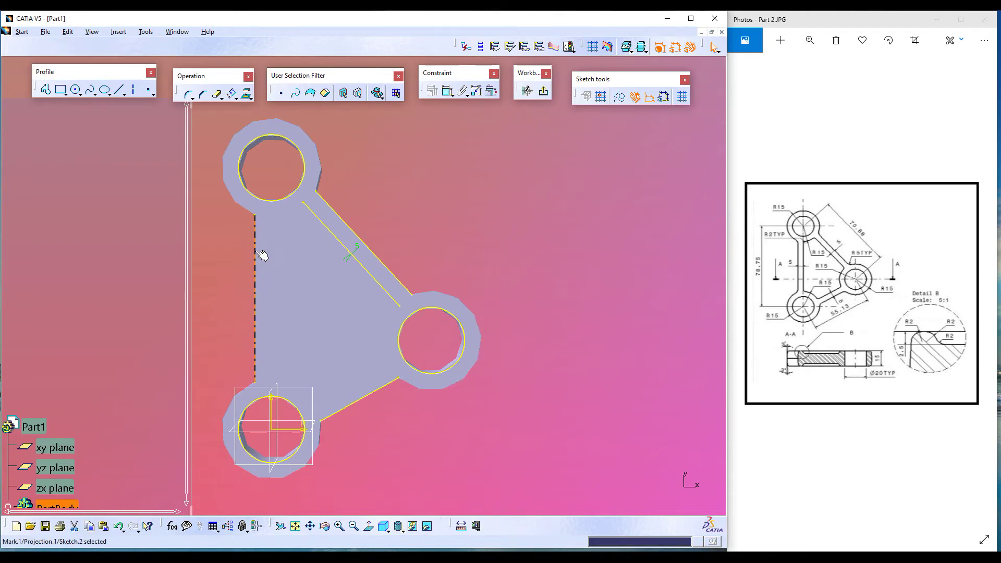
left_click(232, 95)
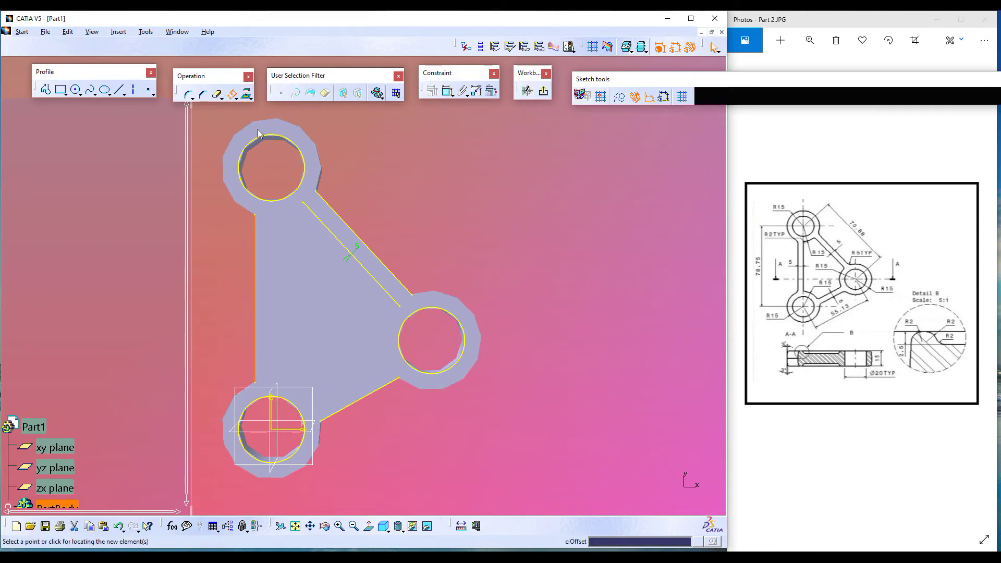
key("Tab")
type("5")
key("Return")
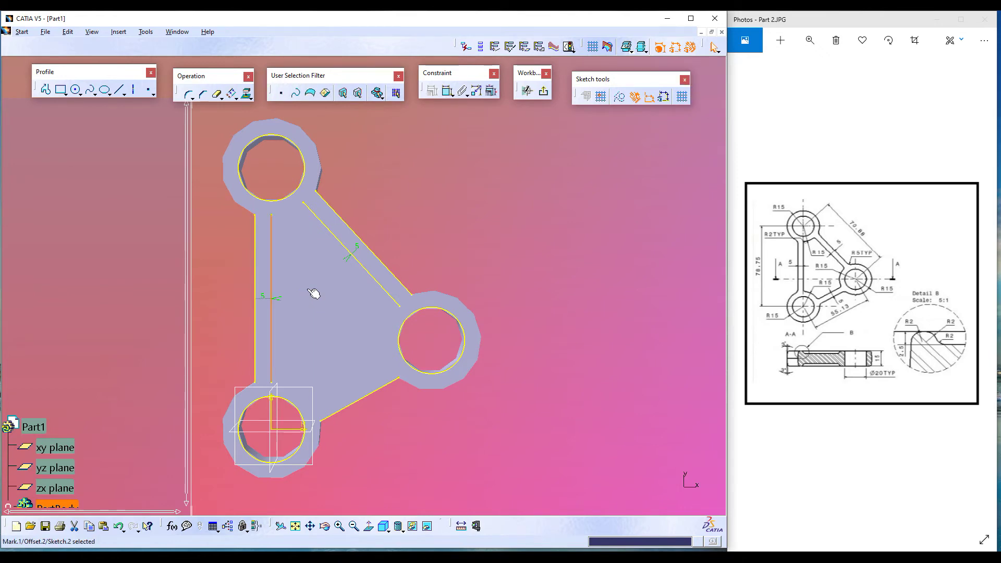
Offset the projected edge of the short lower diagonal arm 5 mm towards the inside of the link.
left_click(373, 391)
left_click(231, 95)
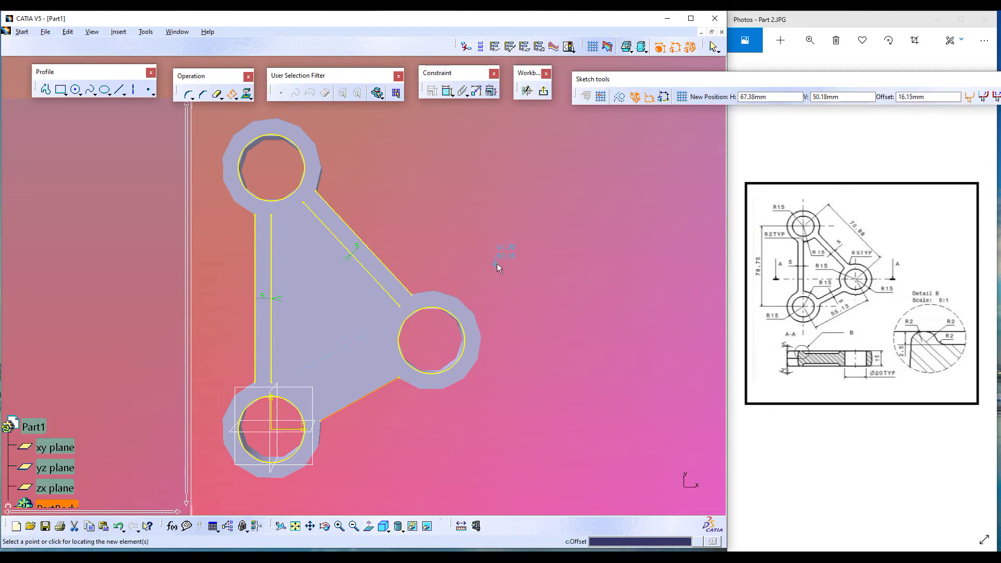
key("Tab")
key("Tab")
type("5")
key("Return")
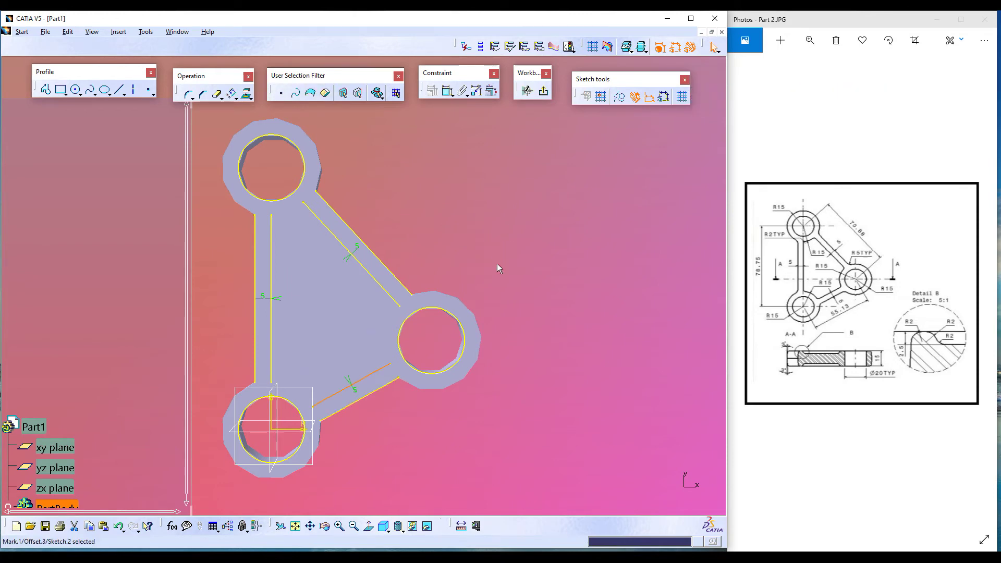
Offset the upper boss's projected hole circle 5 mm outwards.
left_click(298, 194)
left_click(232, 94)
key("Tab")
key("Tab")
type("5")
key("Return")
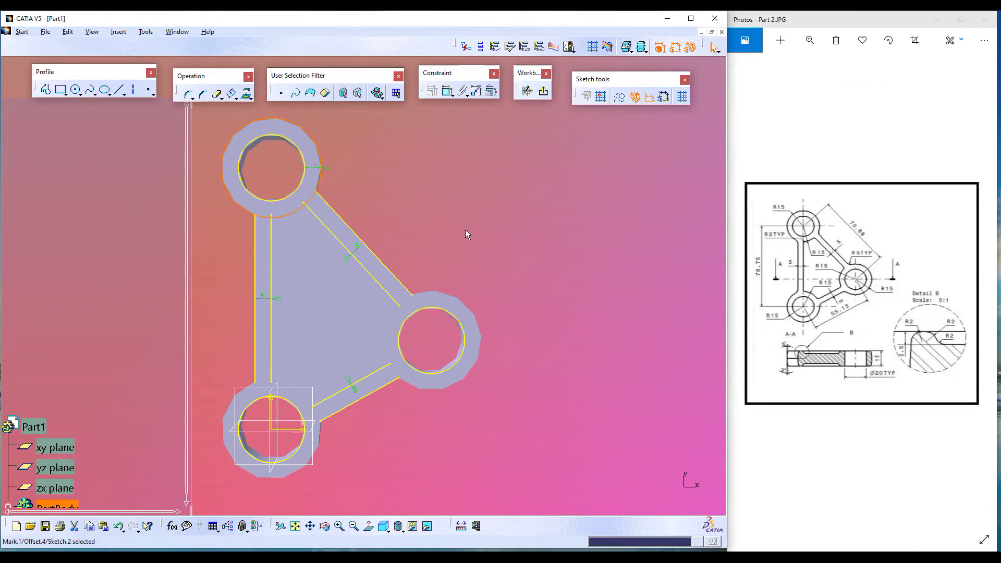
Offset the projected hole circles of the boss at the origin and the right-hand boss 5 mm outwards.
left_click(295, 405)
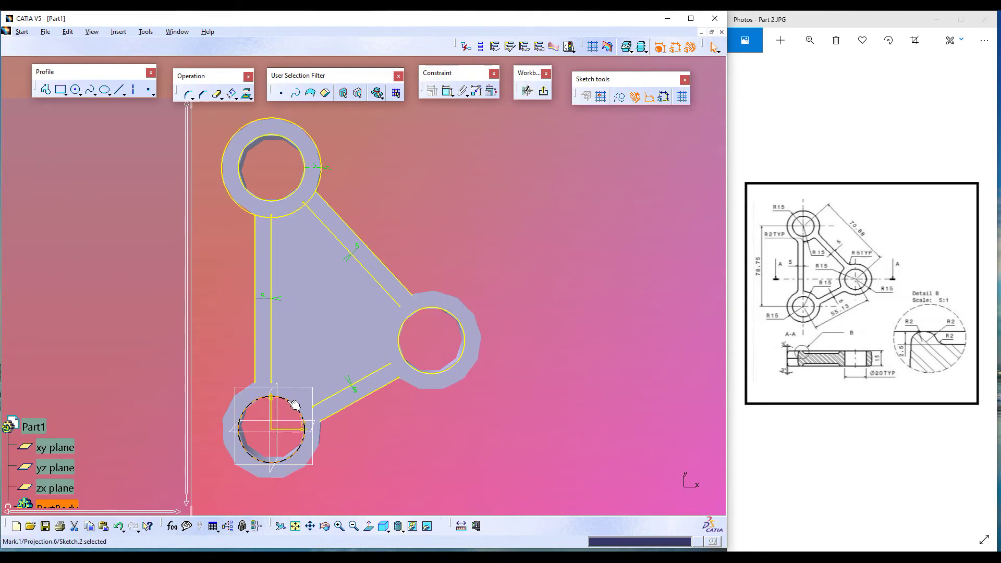
left_click(232, 94)
type("5")
key("Return")
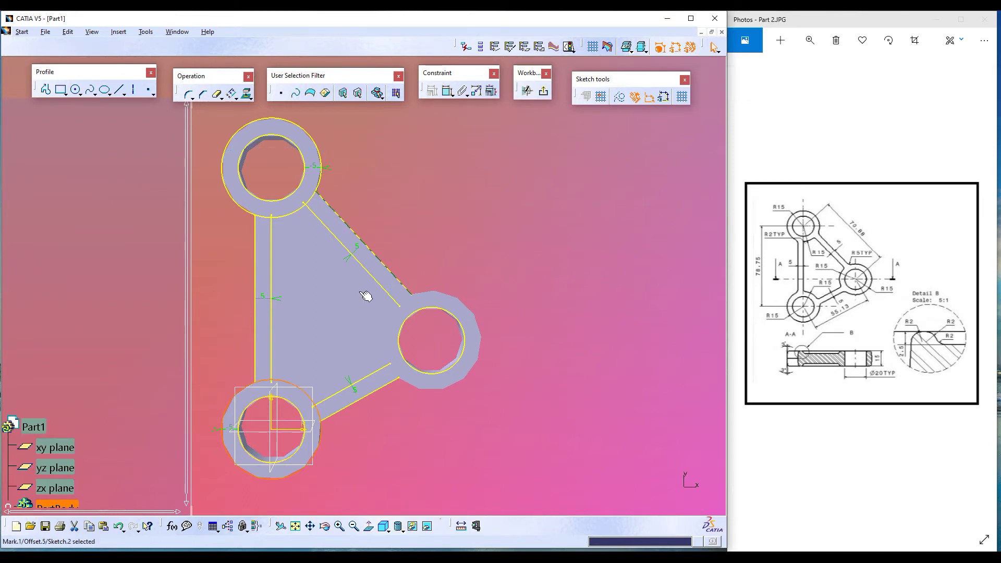
left_click(408, 334)
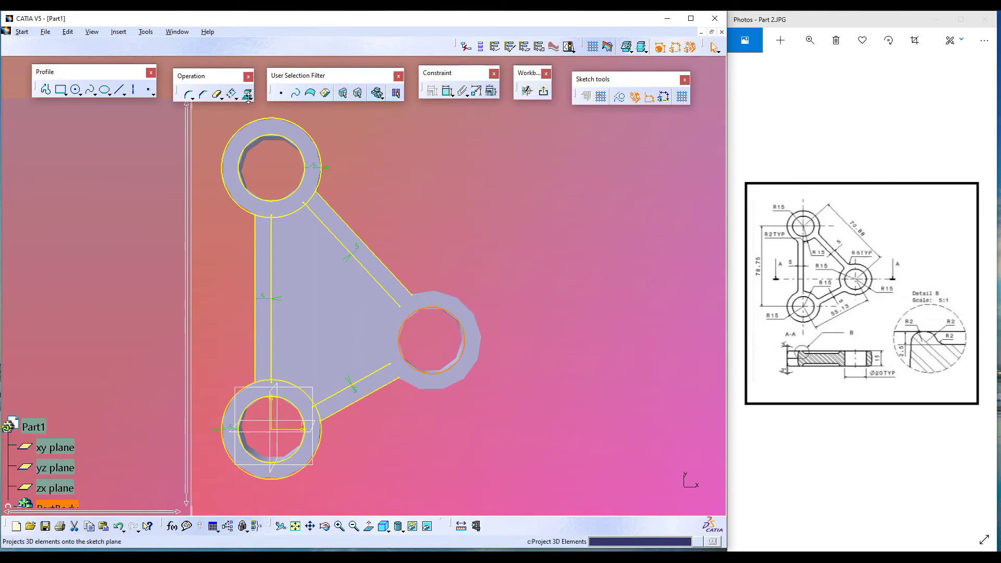
left_click(232, 94)
key("Tab")
type("5")
key("Return")
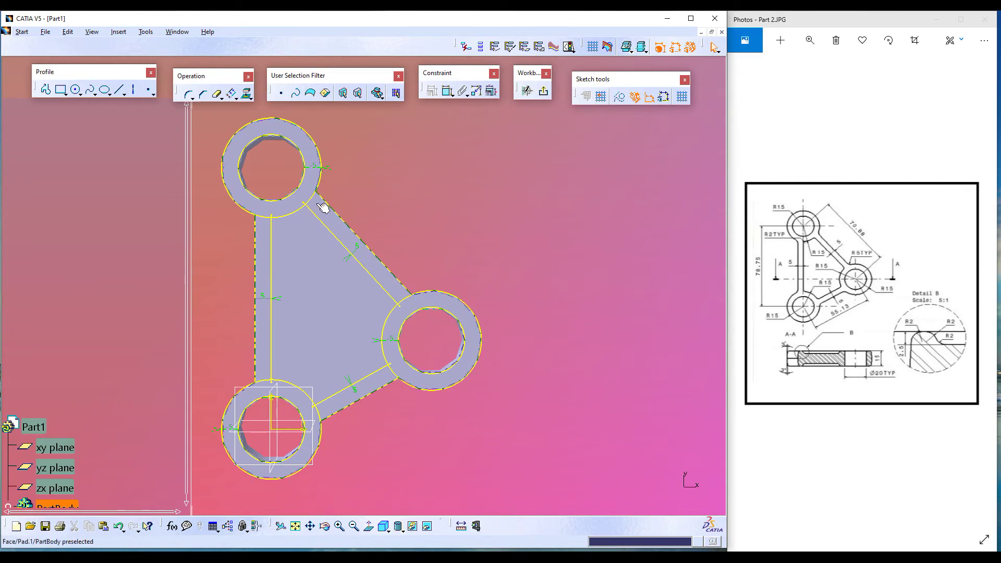
Trim the three projected hole circles, the outer arcs of their offsets and the projected outer arm edges out of the recess profile.
left_click(218, 96)
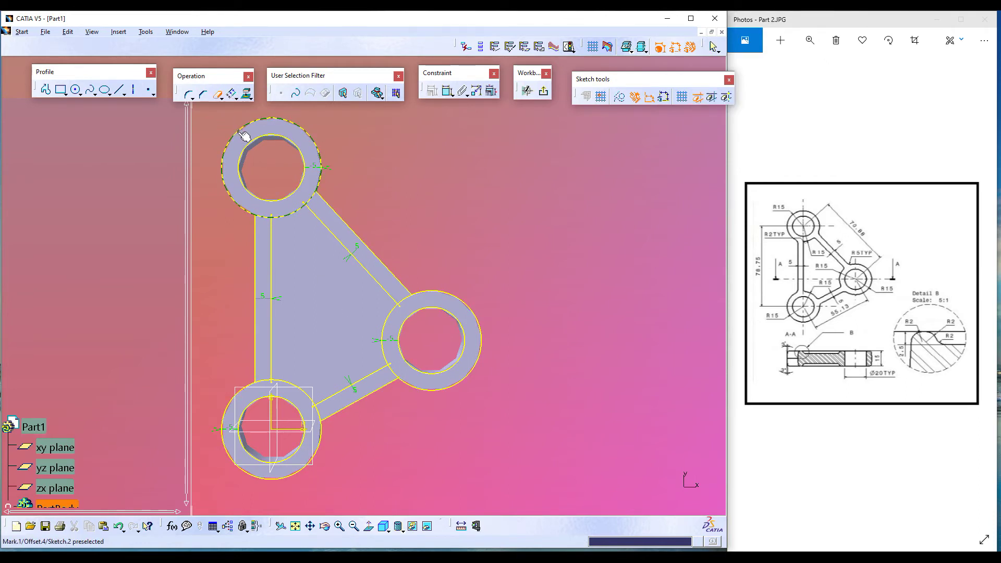
left_click(263, 143)
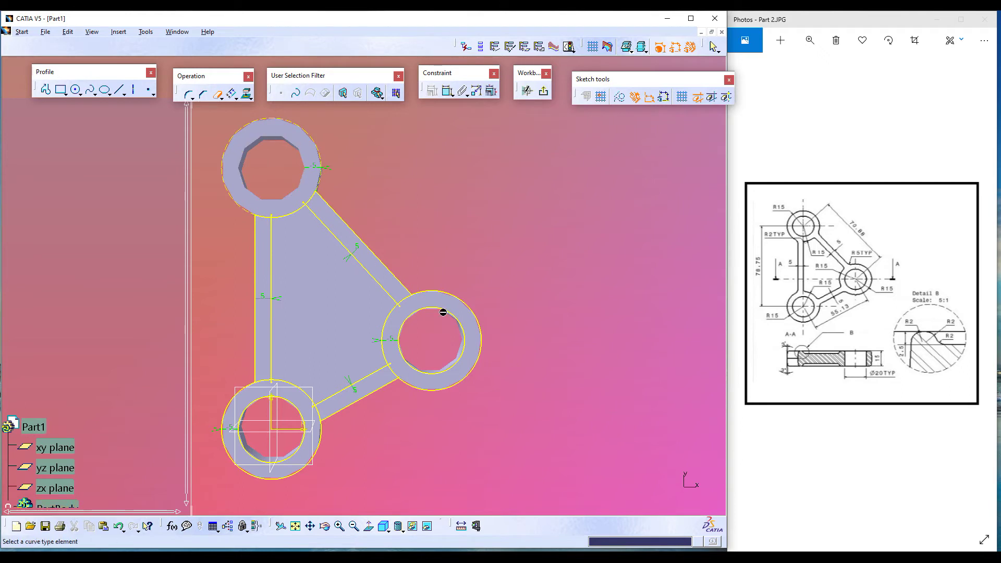
left_click(465, 323)
left_click(299, 452)
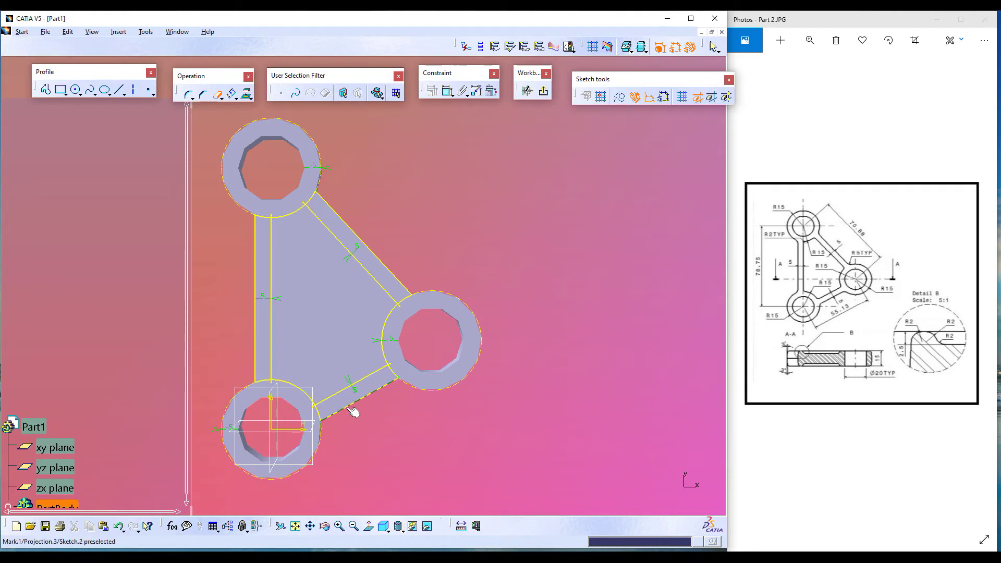
left_click(256, 334)
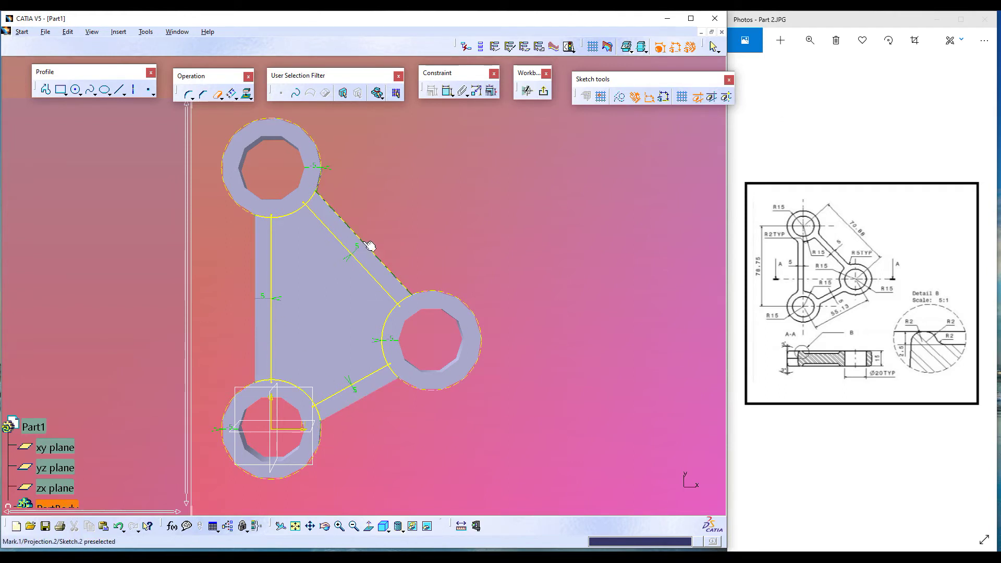
Trim the overhanging ends of the offset arm lines where they cross the 5 mm offset arcs around the bosses.
left_click(313, 200)
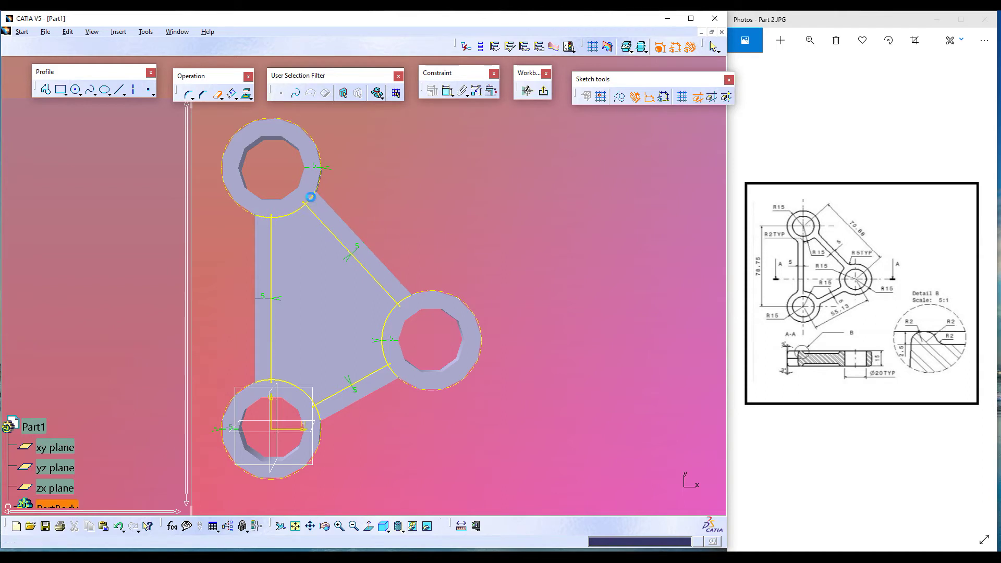
left_click(407, 299)
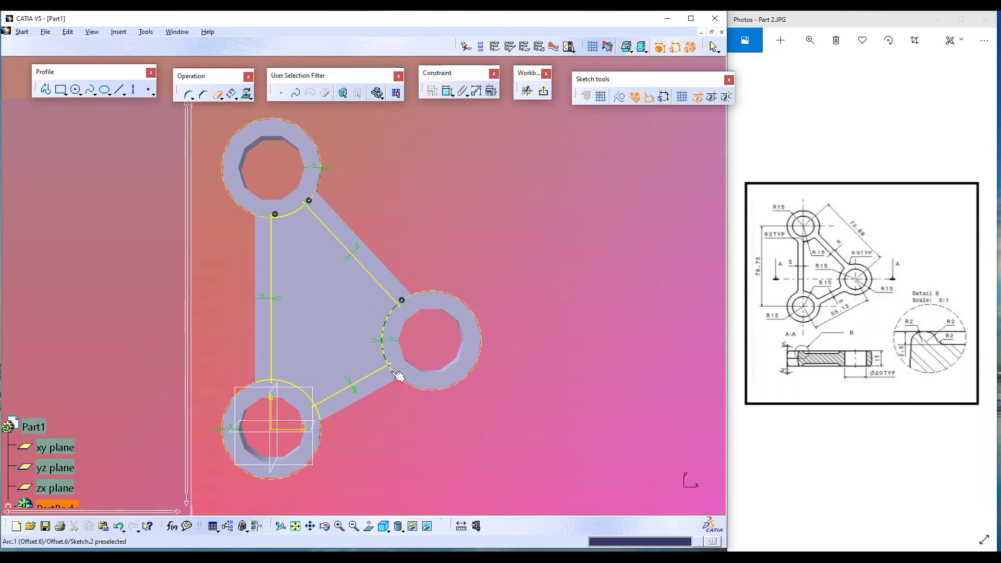
left_click(318, 410)
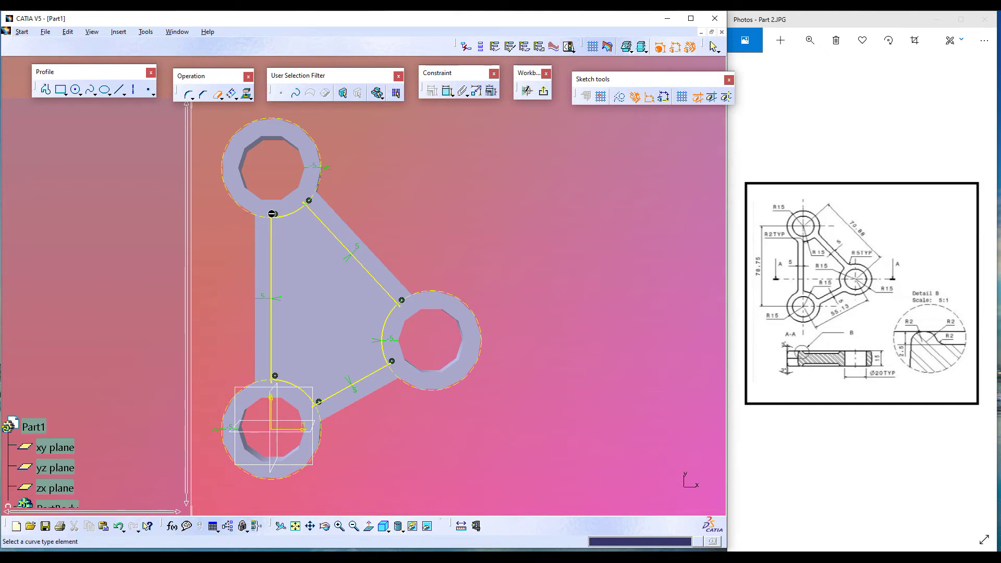
mouse_move(246, 238)
middle_mouse_down()
mouse_move(244, 186)
mouse_move(306, 300)
mouse_move(276, 247)
middle_mouse_up()
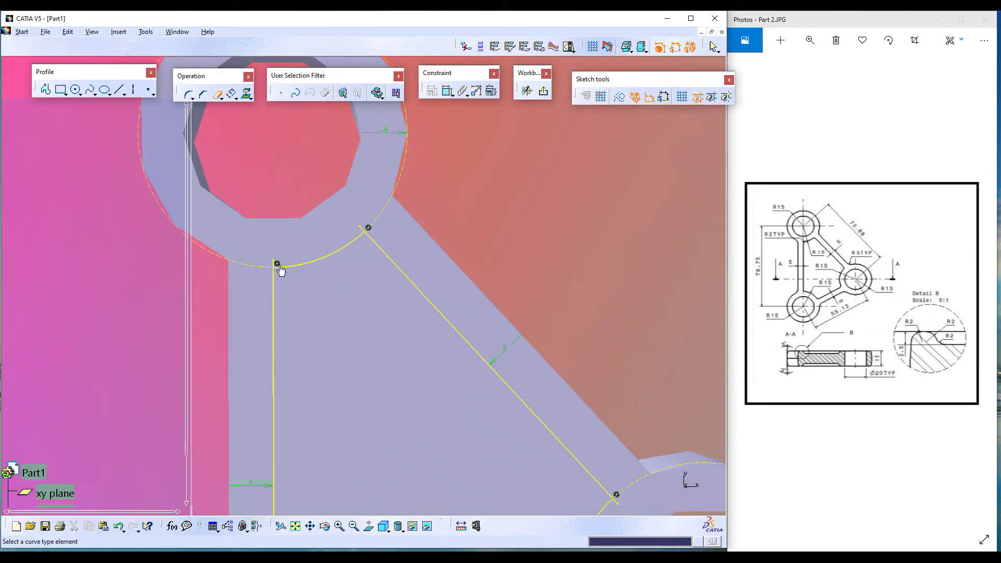
left_click(368, 234)
middle_click_drag(464, 248, 506, 436)
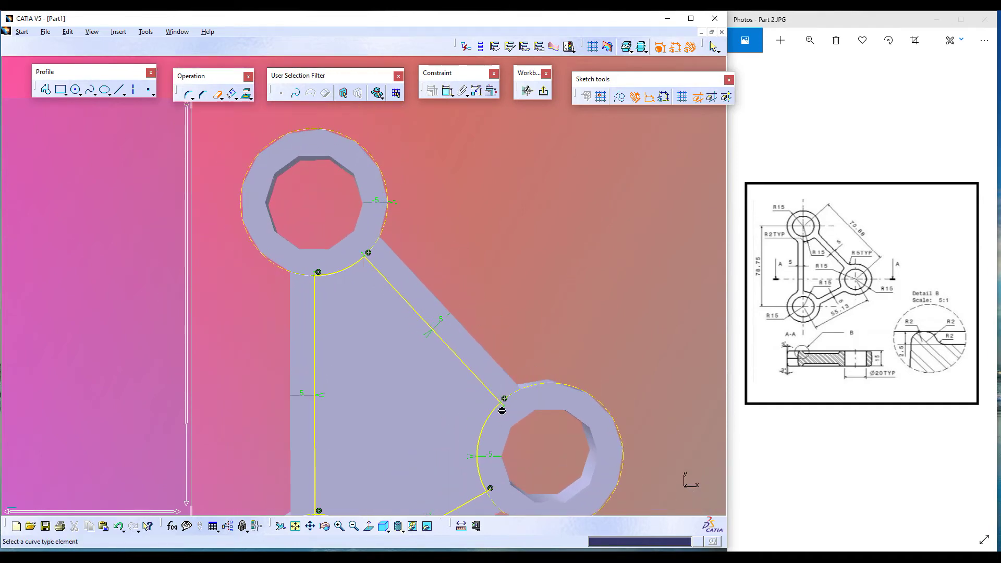
left_click(503, 404)
Trim the remaining line overhangs at the right-hand and origin bosses, and check that the profile corners meet around the loop.
mouse_move(514, 333)
middle_mouse_down()
mouse_move(525, 274)
mouse_move(563, 375)
mouse_move(605, 436)
middle_mouse_up()
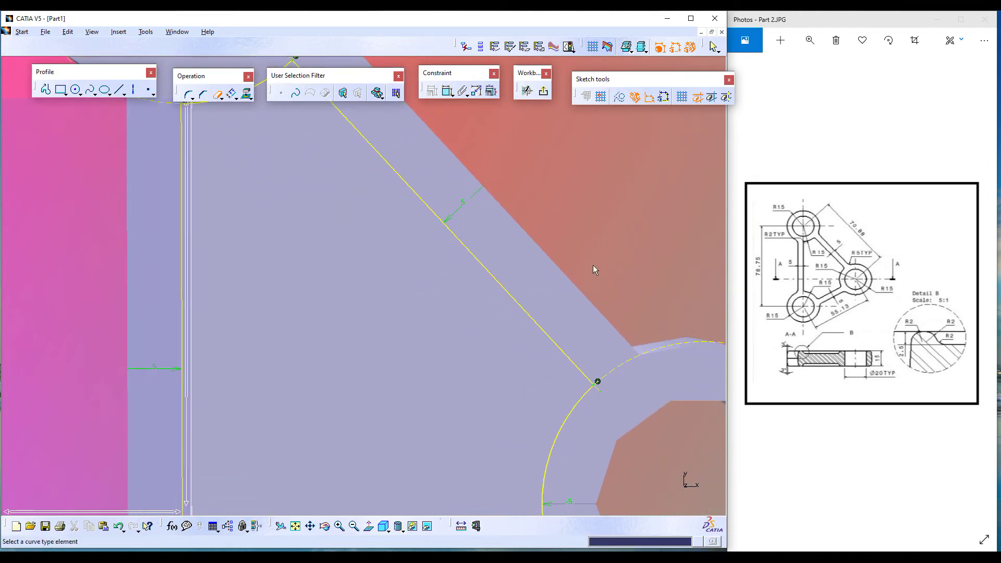
scroll(595, 292, "down", 2)
middle_click_drag(500, 396, 510, 309)
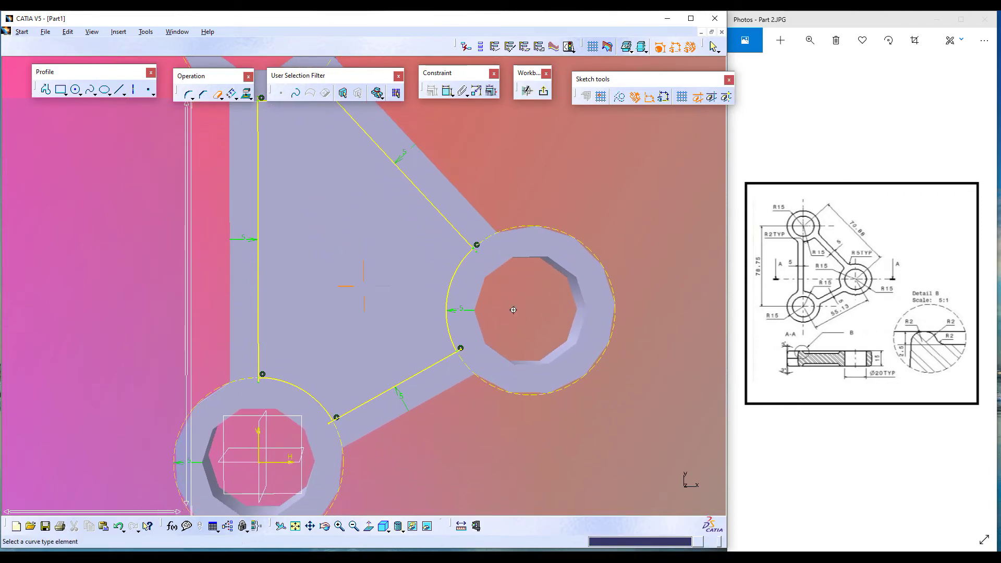
scroll(513, 310, "up", 3)
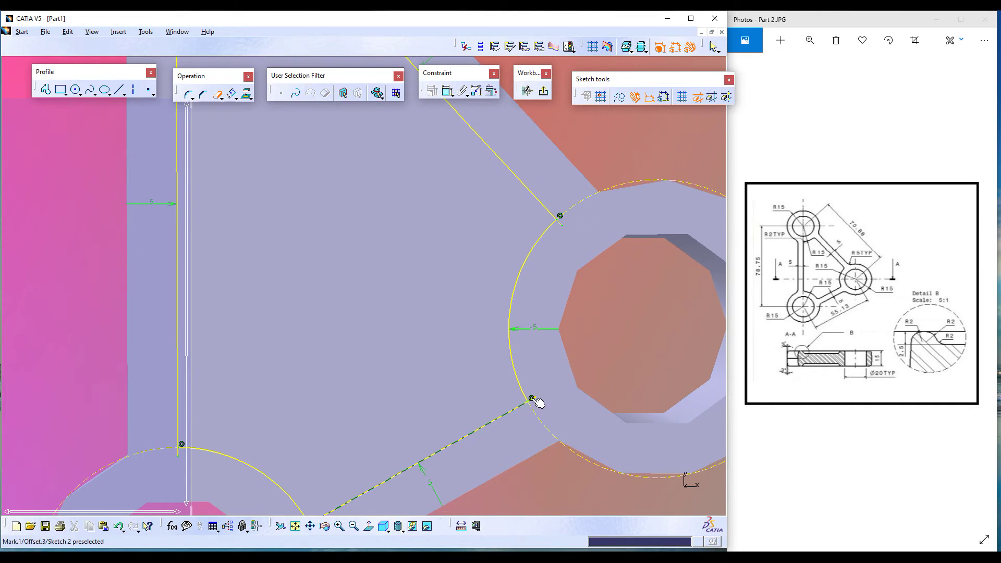
middle_click_drag(604, 350, 613, 390, "ctrl")
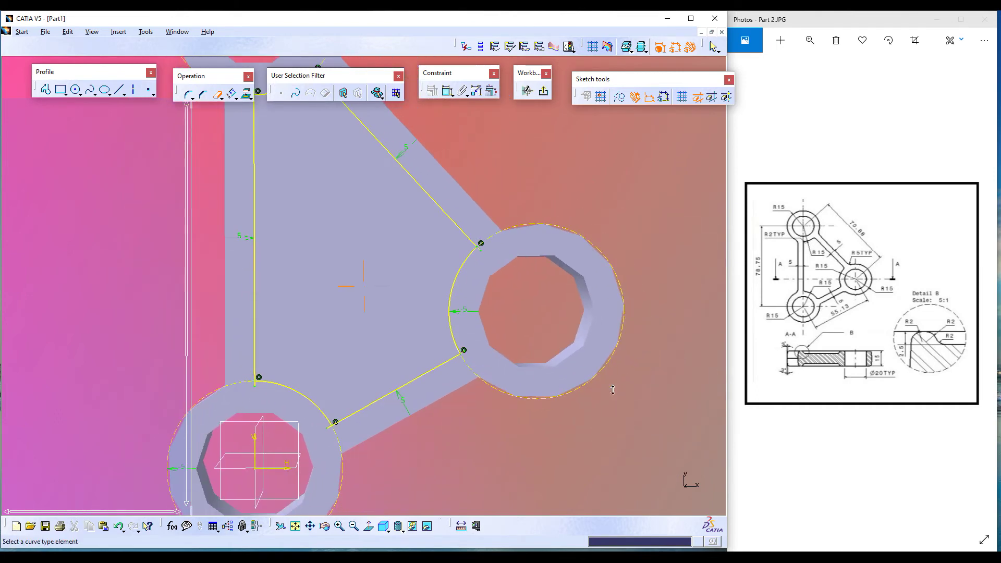
mouse_move(441, 464)
middle_mouse_down("ctrl")
mouse_move(447, 469)
mouse_move(449, 404)
mouse_move(425, 419)
mouse_move(484, 192)
middle_mouse_up("ctrl")
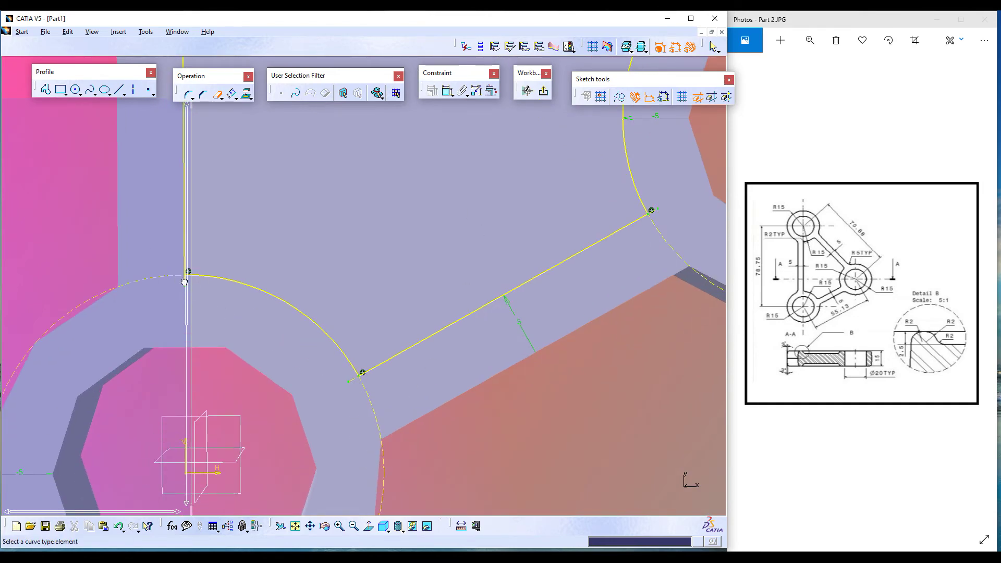
mouse_move(187, 286)
middle_mouse_down("ctrl")
mouse_move(157, 213)
mouse_move(168, 234)
middle_mouse_up("ctrl")
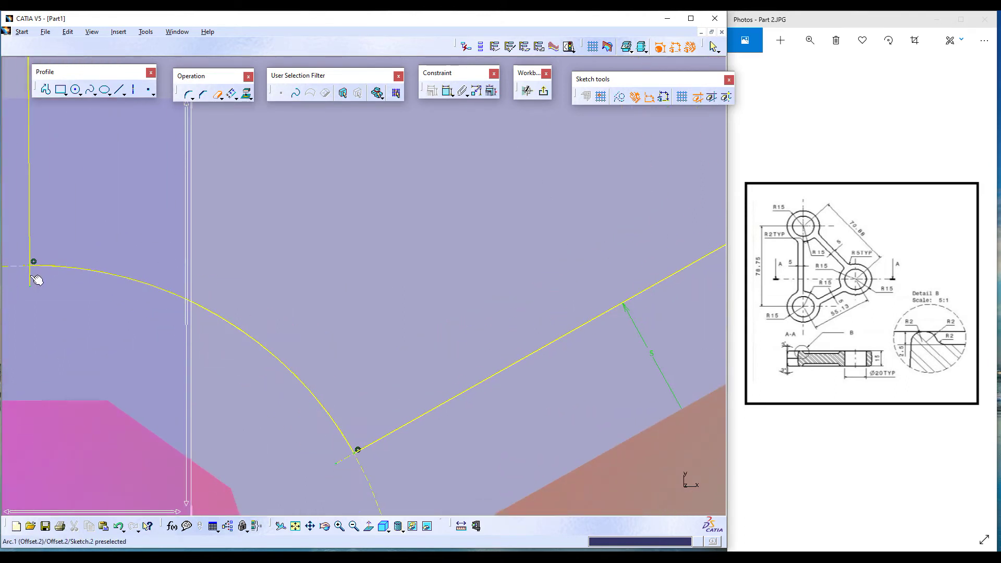
middle_click_drag(371, 336, 384, 459)
middle_click_drag(320, 209, 333, 307)
mouse_move(325, 172)
middle_mouse_down()
mouse_move(311, 129)
mouse_move(382, 315)
middle_mouse_up()
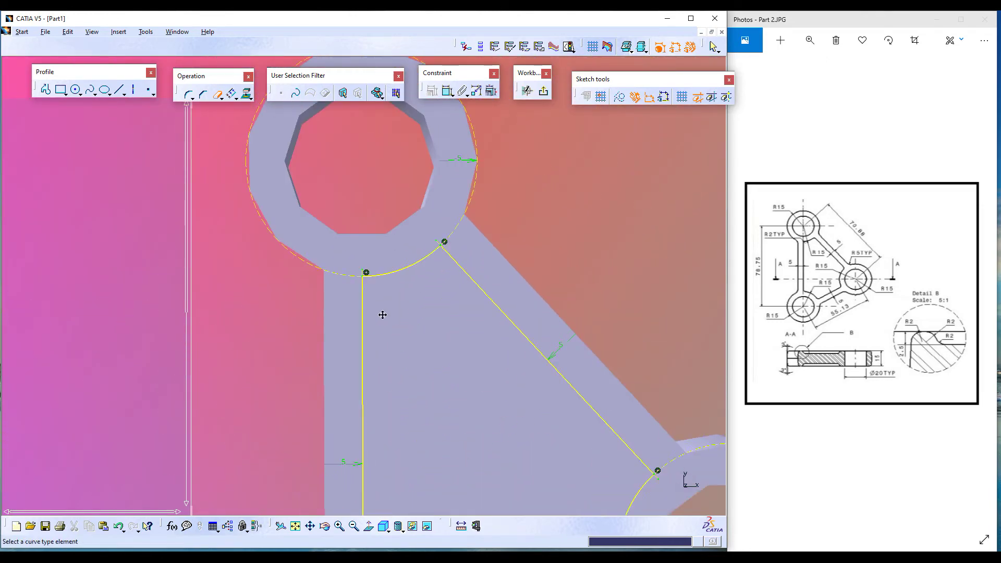
middle_click_drag(368, 282, 365, 163, "ctrl")
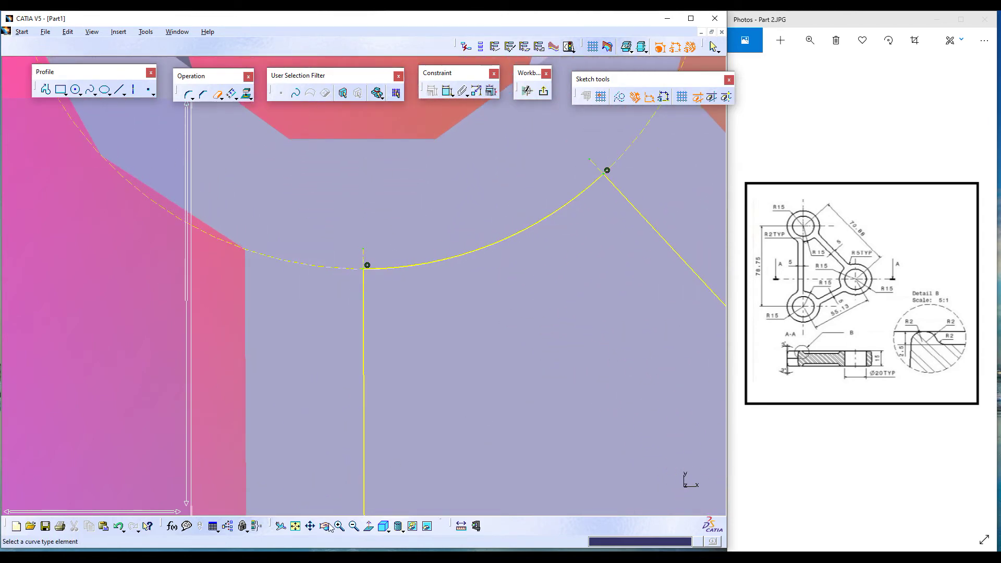
Exit the recess sketch and cut it into the link as a pocket 2.5 mm deep.
left_click(370, 527)
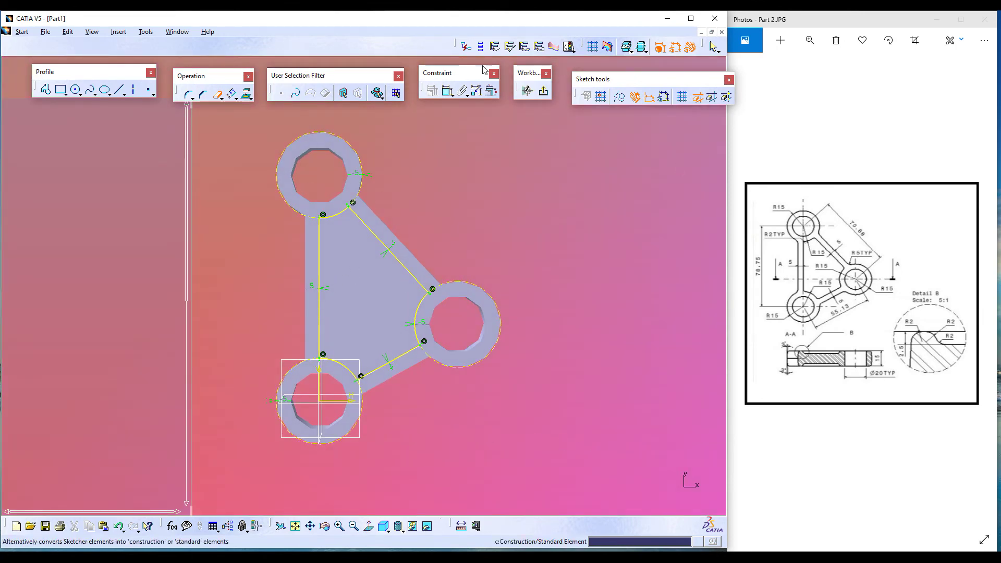
left_click(544, 91)
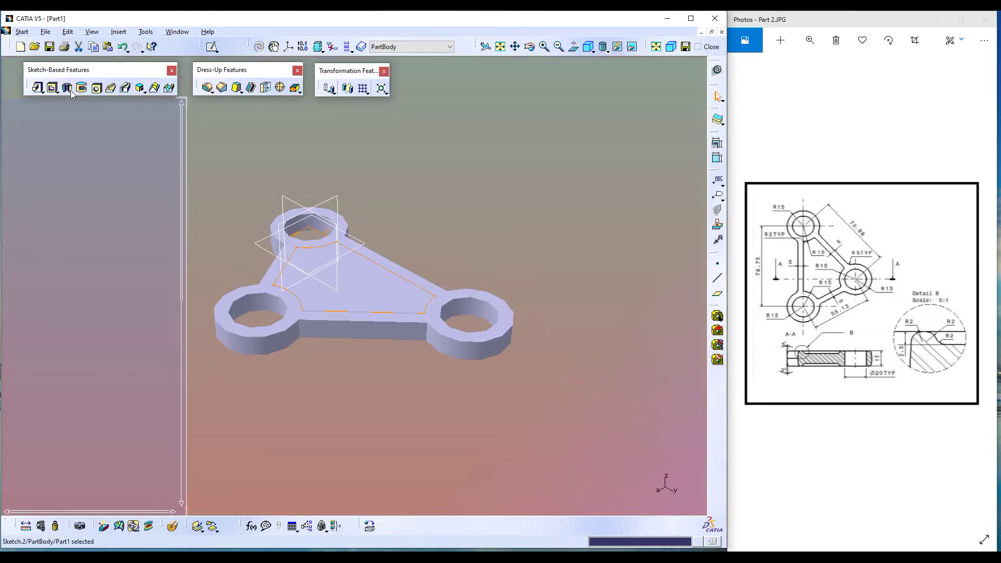
left_click(54, 88)
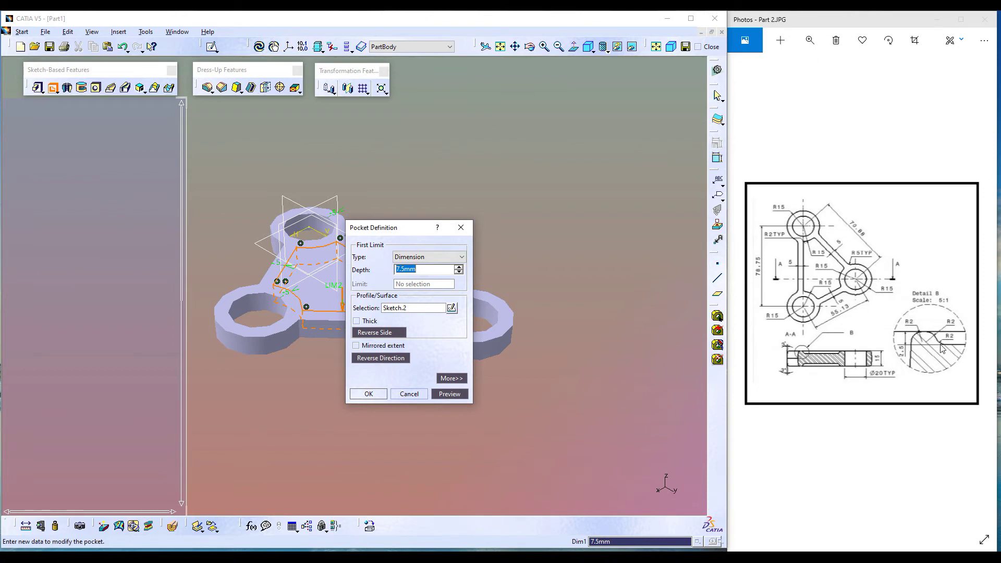
type("2.5")
left_click(449, 394)
left_click(358, 394)
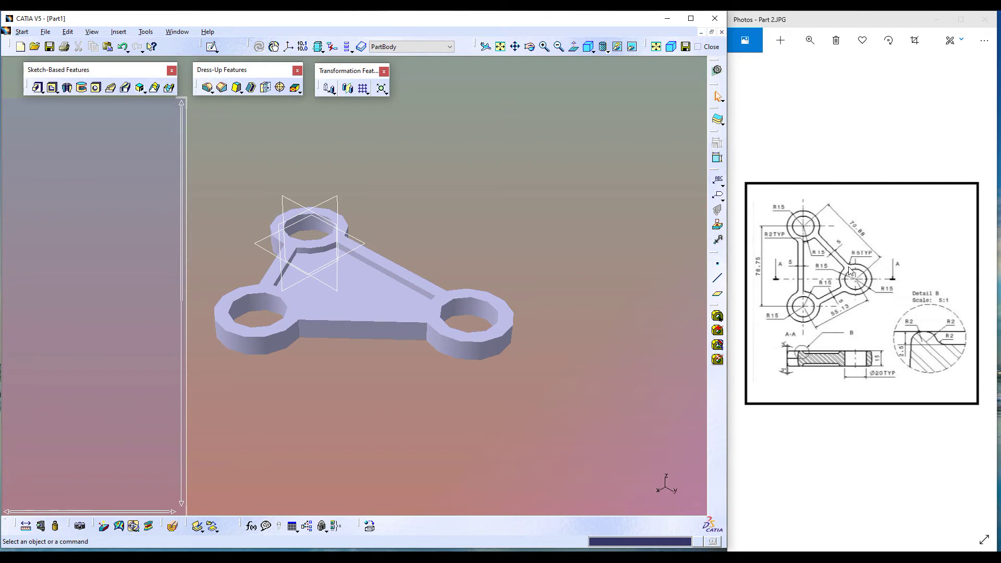
Start a 5 mm edge fillet on the four outer vertical edges where the two diagonal arms meet their bosses.
left_click(209, 88)
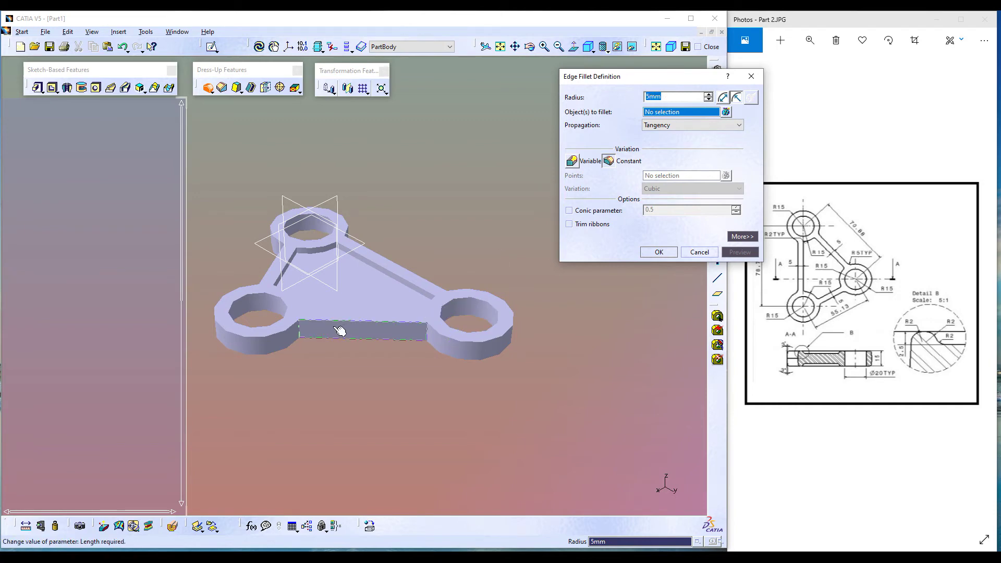
left_click(305, 332)
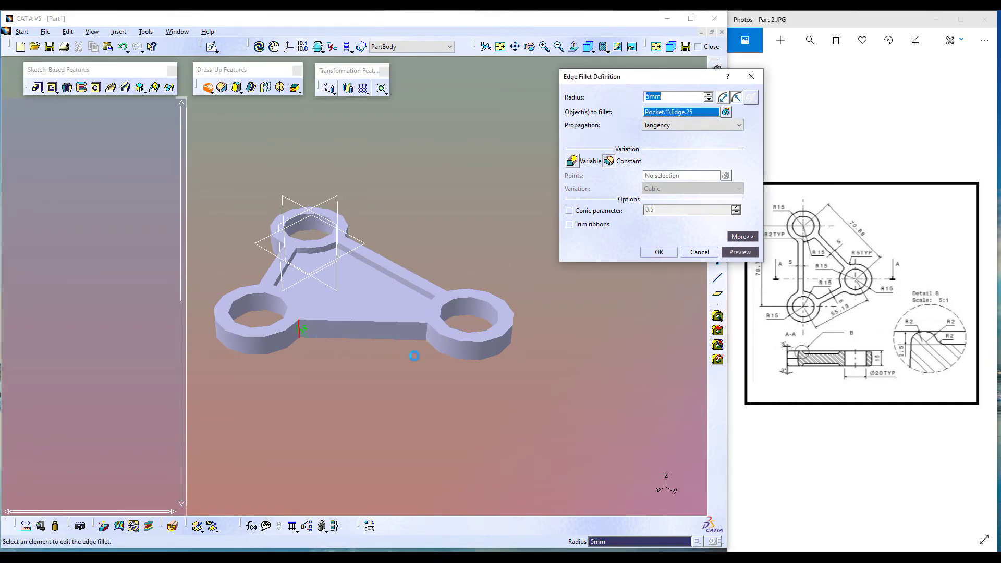
left_click(429, 335)
middle_click_drag(468, 388, 266, 285)
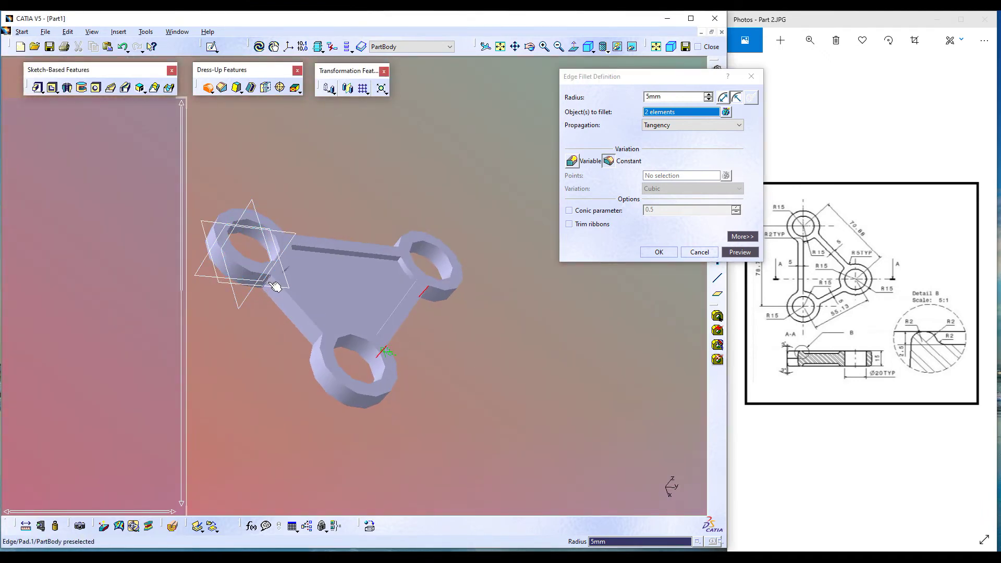
left_click(267, 285)
middle_click_drag(252, 344, 360, 368)
left_click(356, 354)
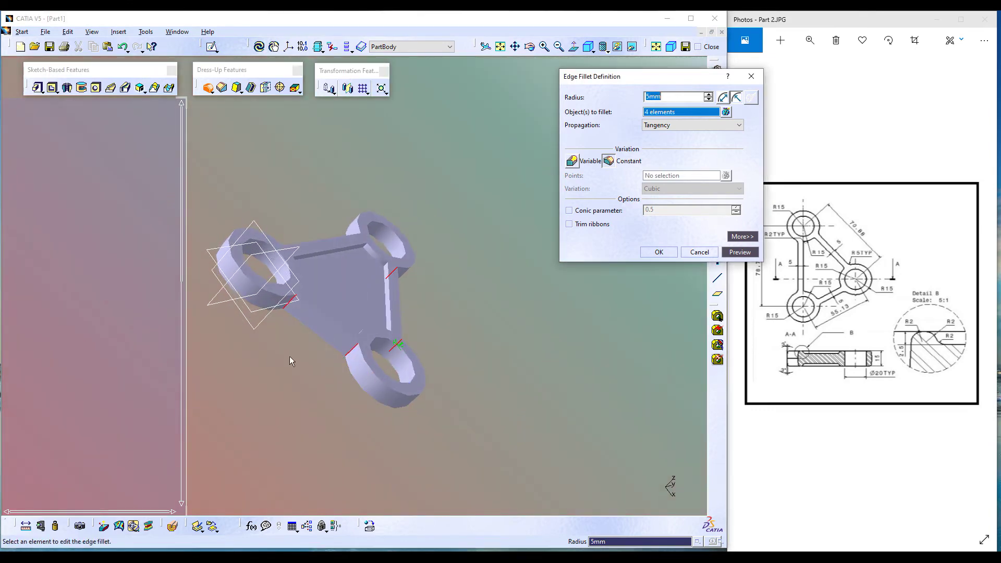
Add the two outer vertical edges at the ends of the long straight arm and apply the 5 mm edge fillet.
middle_click_drag(280, 357, 523, 444)
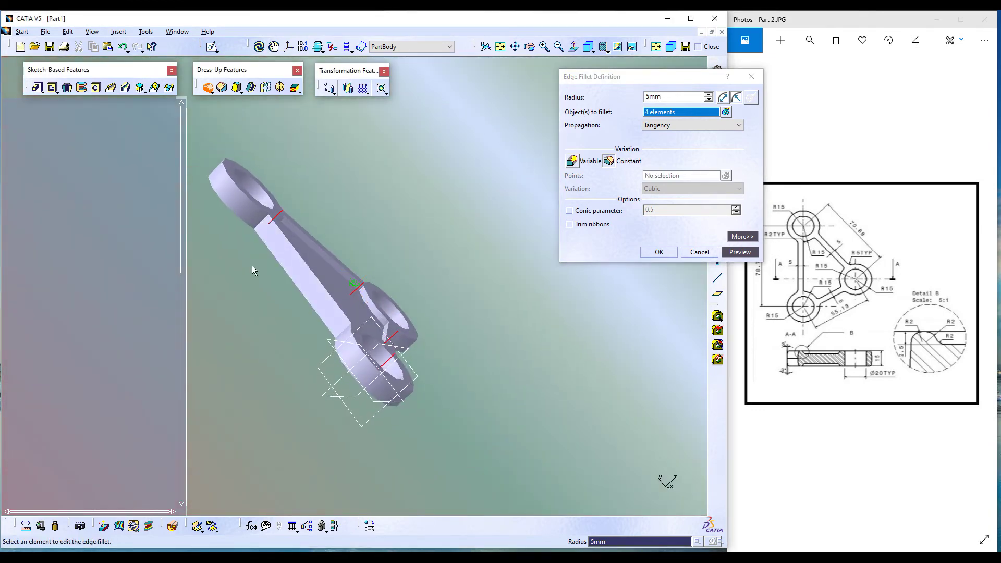
left_click(263, 228)
middle_click_drag(242, 286, 342, 380)
left_click(377, 350)
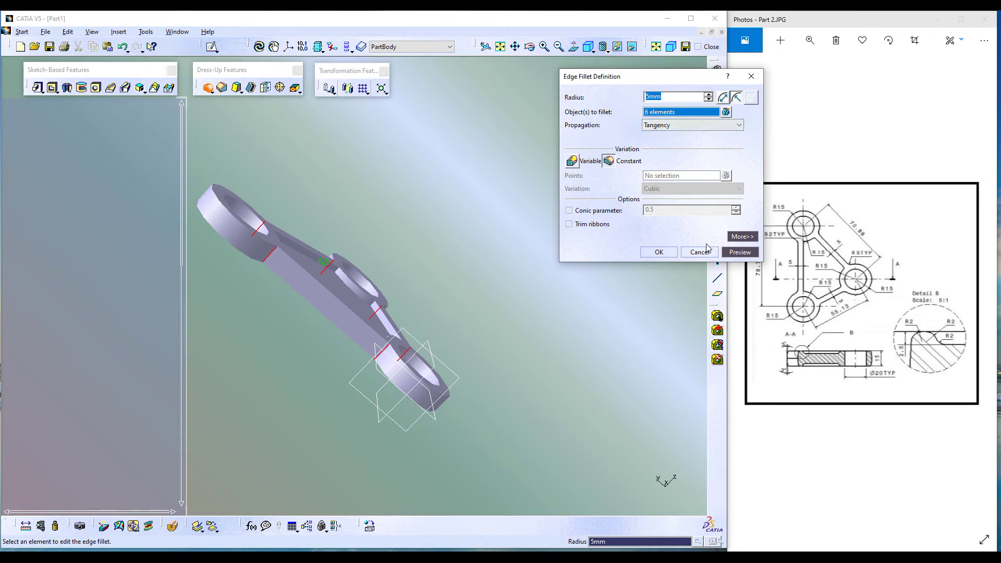
left_click(730, 254)
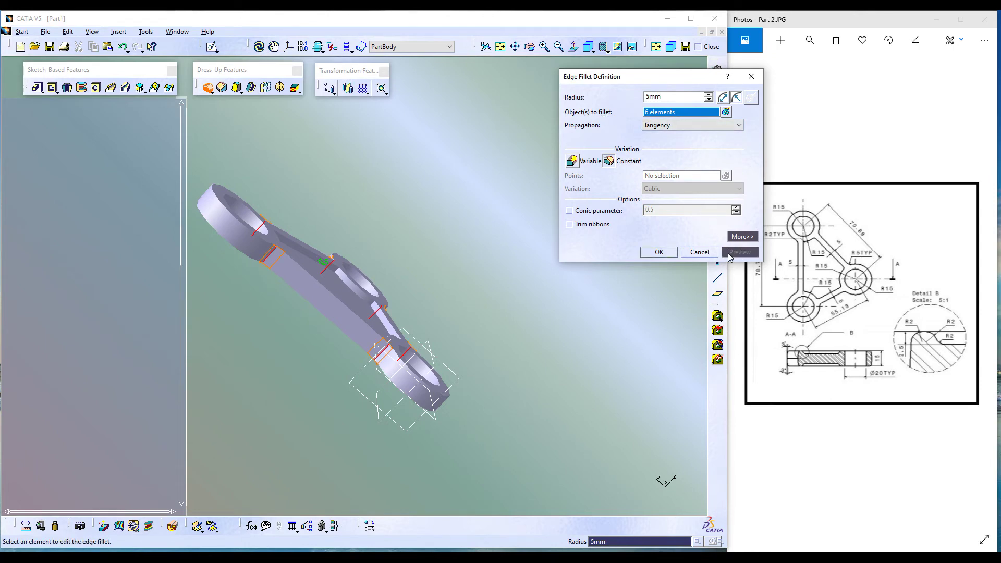
left_click(659, 253)
middle_click_drag(514, 264, 464, 351)
left_click(219, 326)
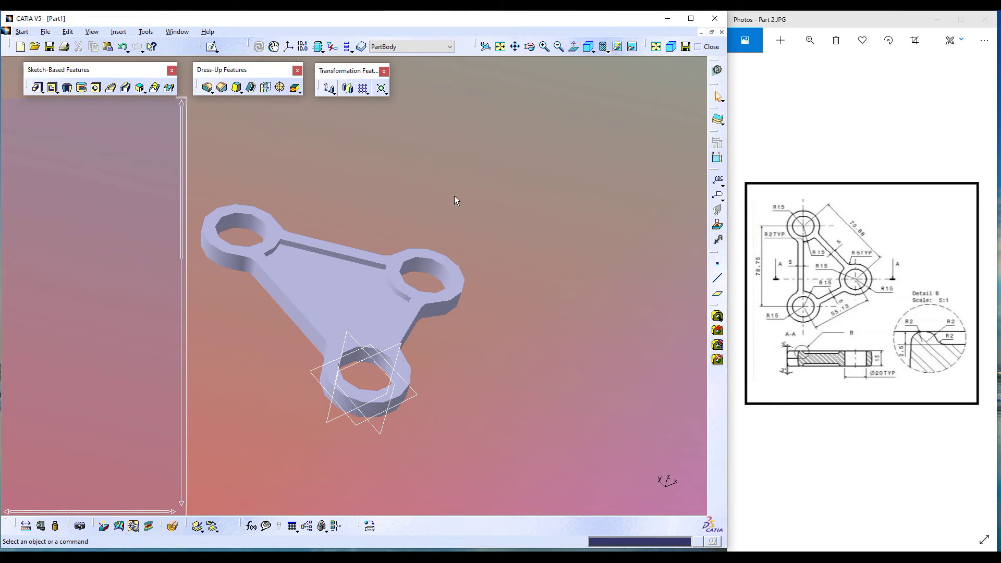
Start a 3° draft and select the outer faces of the long straight arm and the origin boss, with the fillet faces beside the boss.
left_click(237, 89)
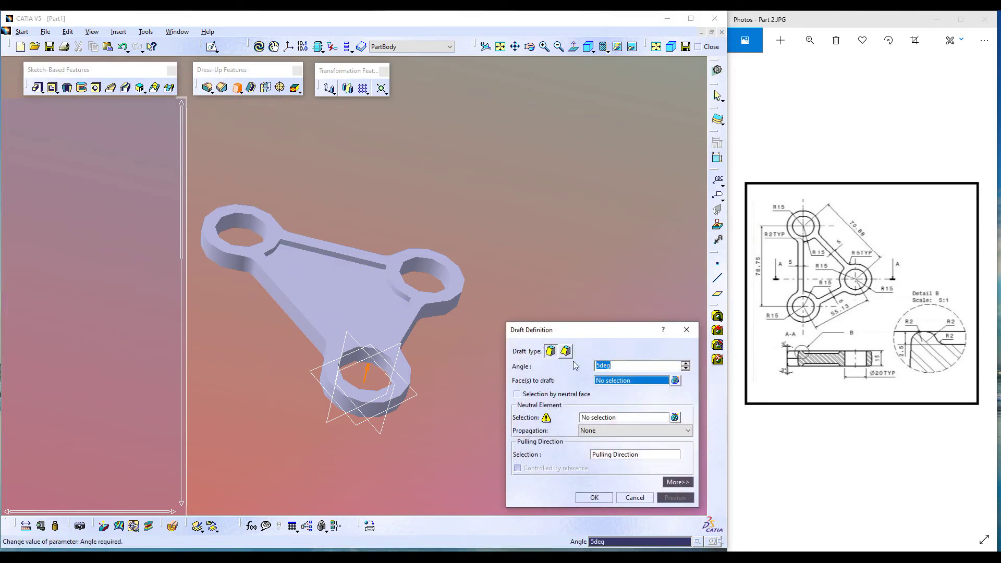
type("3")
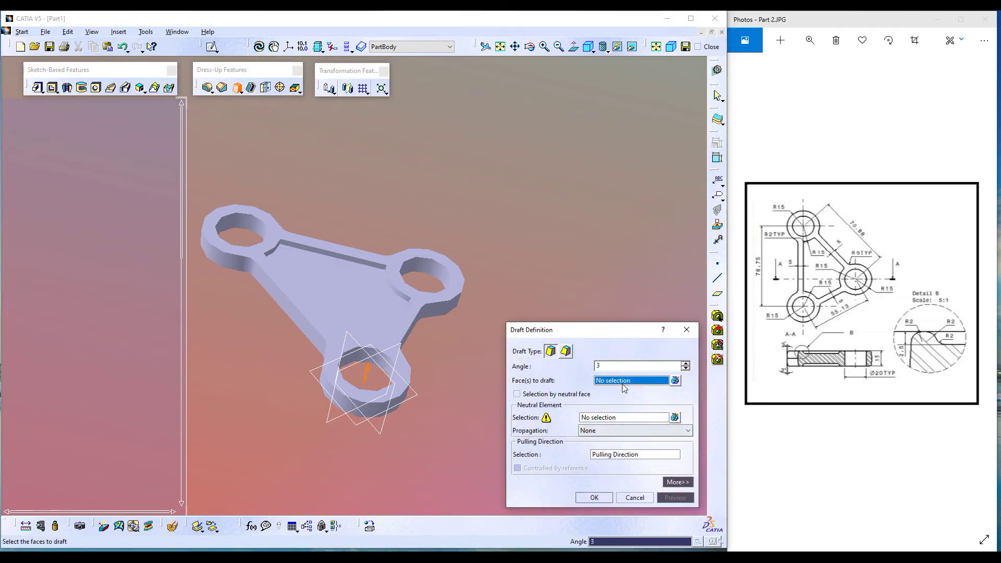
left_click(291, 295)
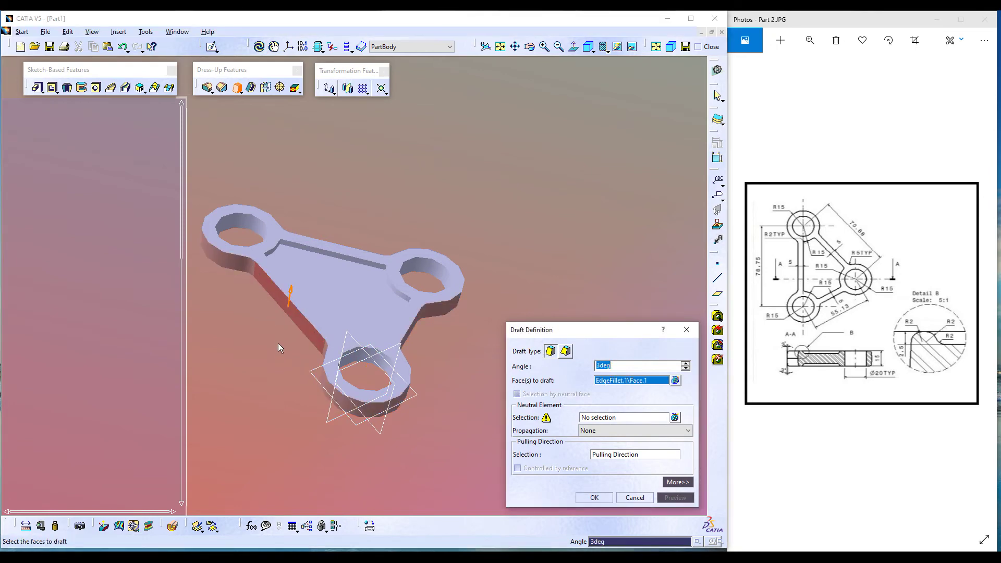
middle_click_drag(276, 342, 367, 363)
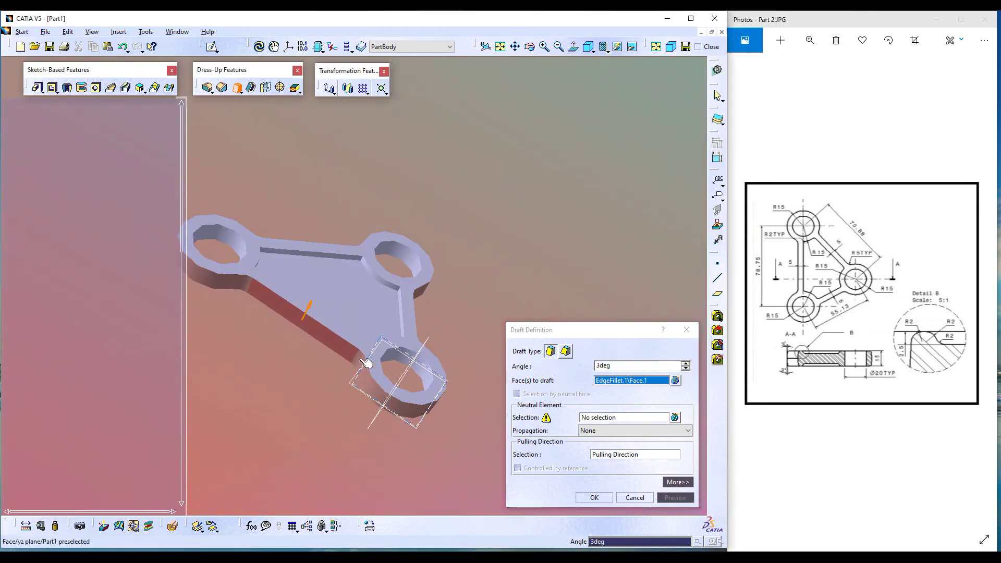
left_click(367, 363)
left_click(380, 385)
middle_click_drag(358, 399, 151, 287)
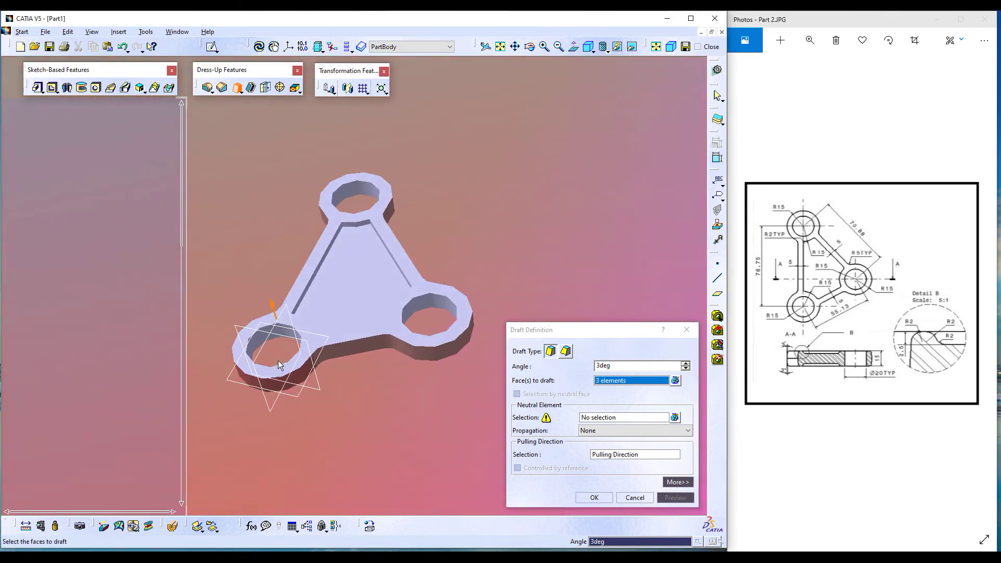
left_click(320, 357)
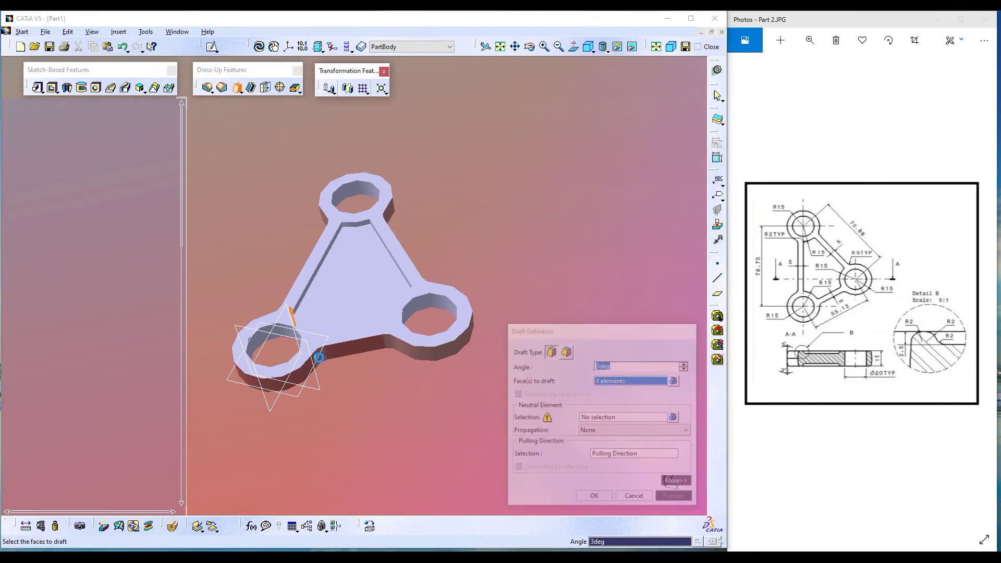
left_click(419, 308)
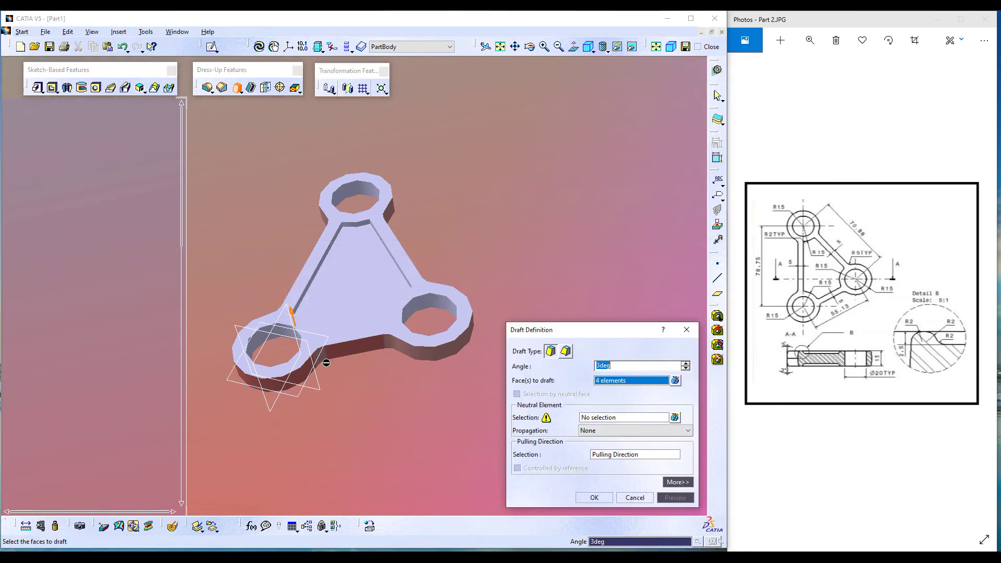
Add the outer faces of the short diagonal arm and the right-hand boss, with their fillet faces, to the draft.
middle_click_drag(346, 384, 362, 290)
left_click(427, 275)
left_click(445, 271)
left_click(445, 272)
middle_click_drag(445, 271, 401, 349)
left_click(417, 329)
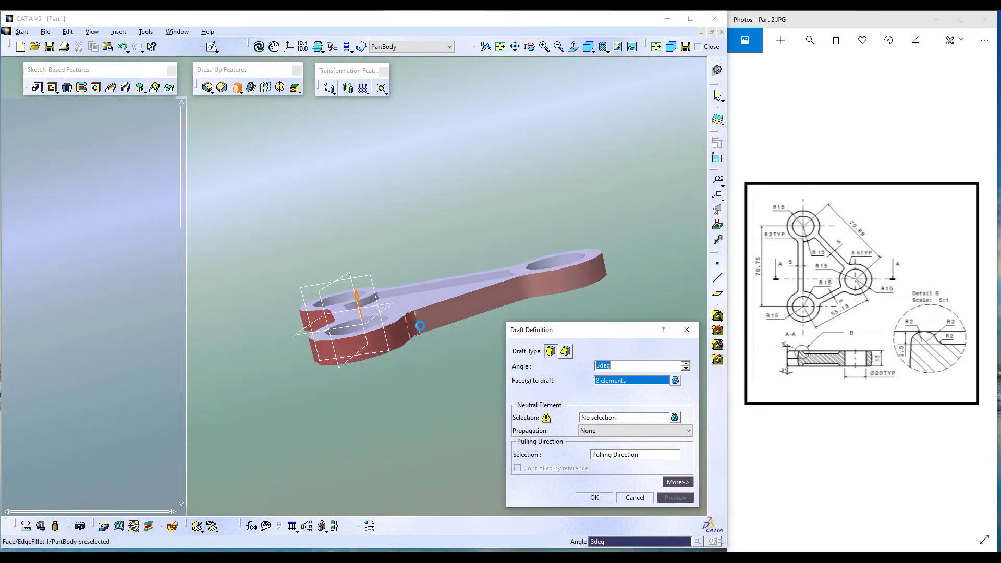
Add the long diagonal arm, the upper boss and the fillet faces on both sides of that boss to the draft.
left_click(448, 324)
left_click(536, 294)
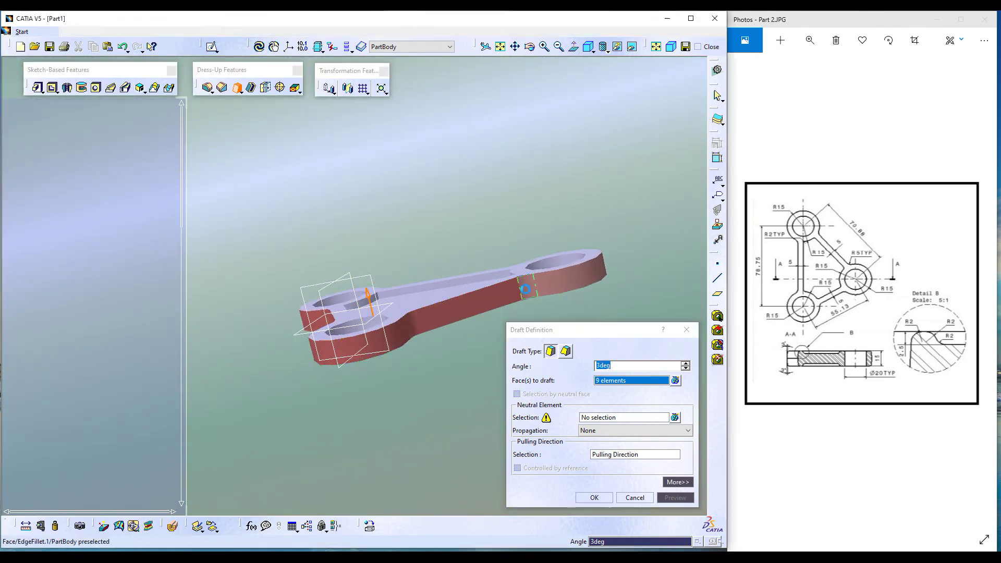
left_click(552, 291)
middle_click_drag(290, 361, 675, 284)
middle_click_drag(276, 320, 217, 249)
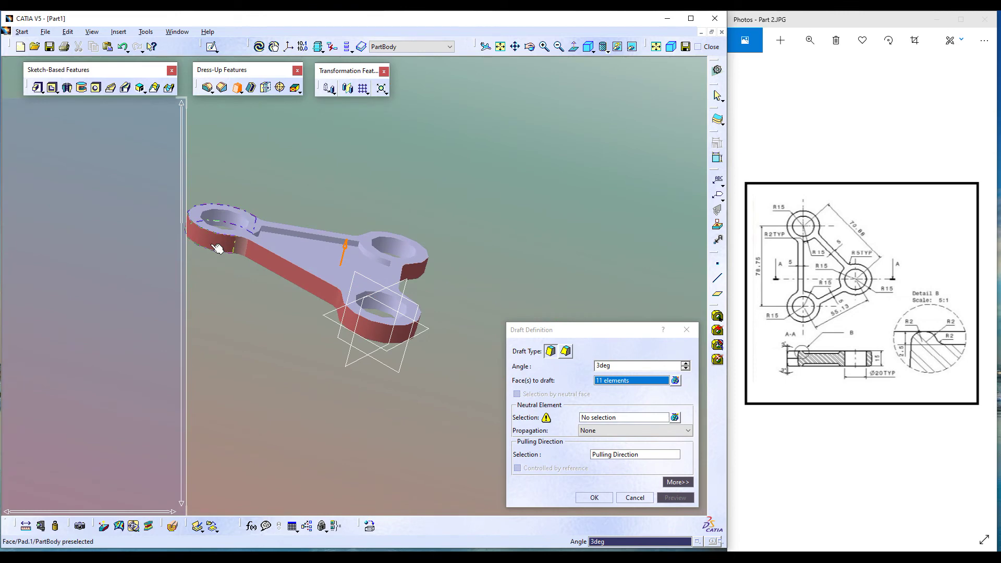
left_click(250, 254)
middle_click_drag(259, 331, 472, 412)
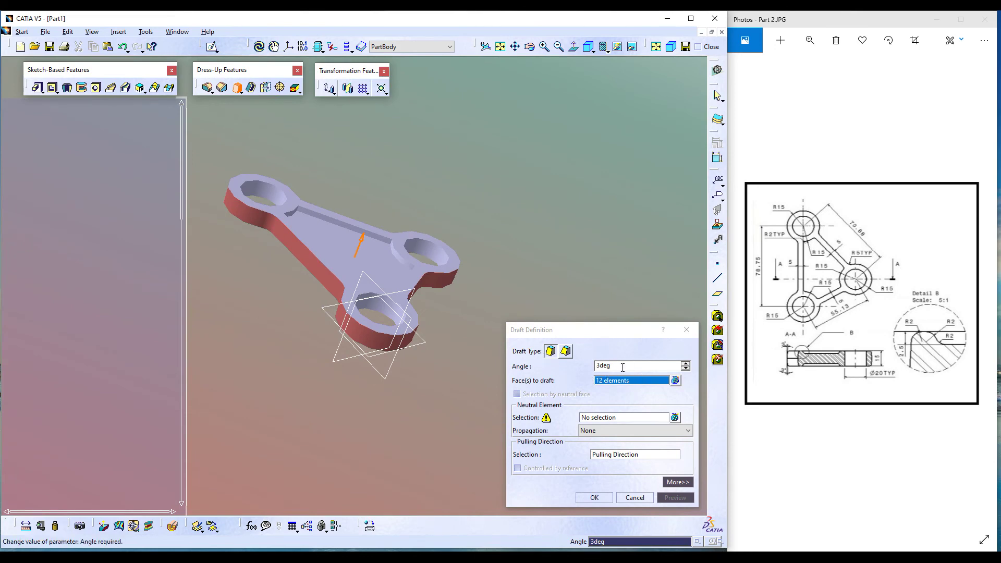
Try to use the link's underside as the neutral element while it is among the faces to draft, and remove it from those faces.
middle_click_drag(267, 356, 335, 224)
middle_click_drag(275, 362, 283, 315)
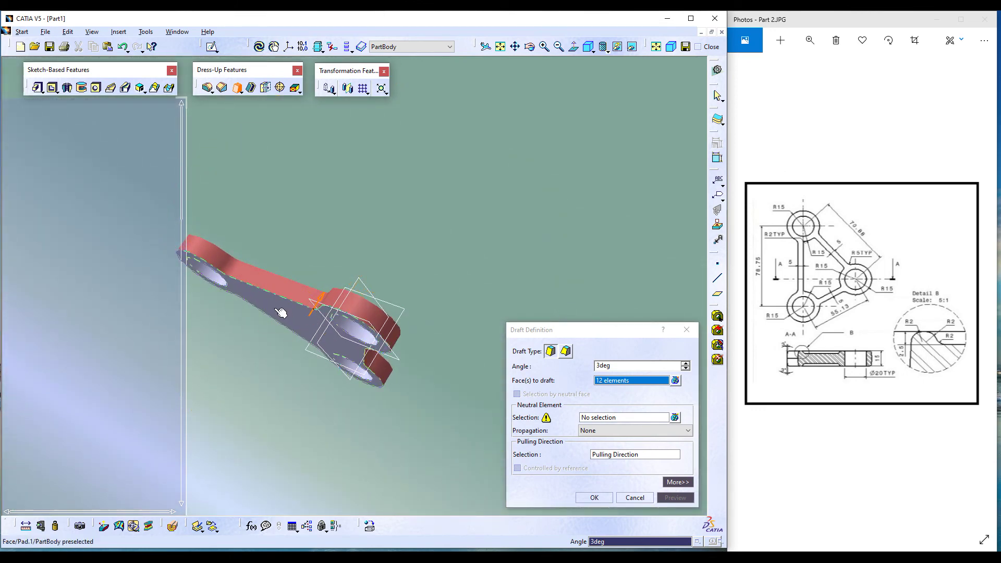
left_click(280, 313)
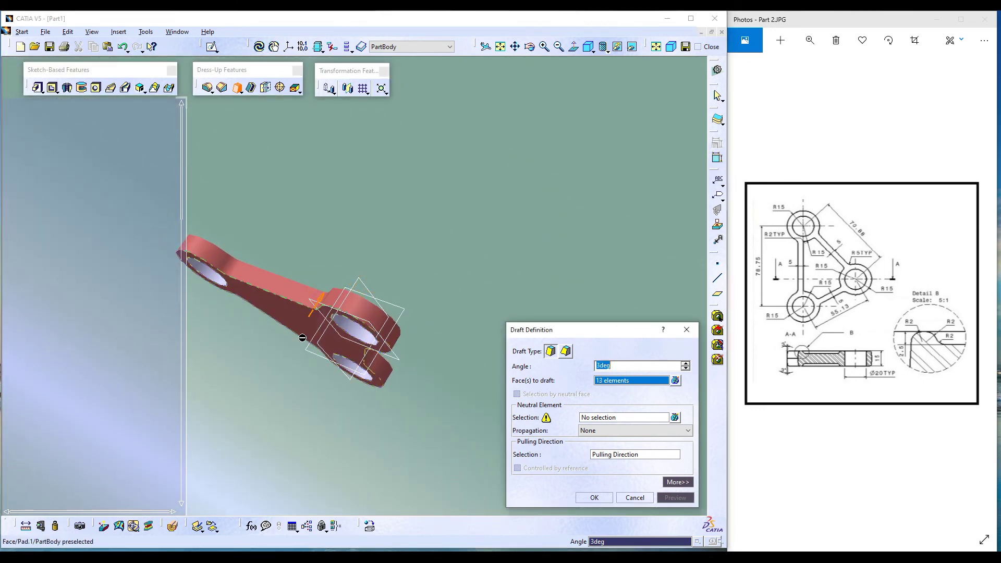
middle_click_drag(292, 237, 229, 368)
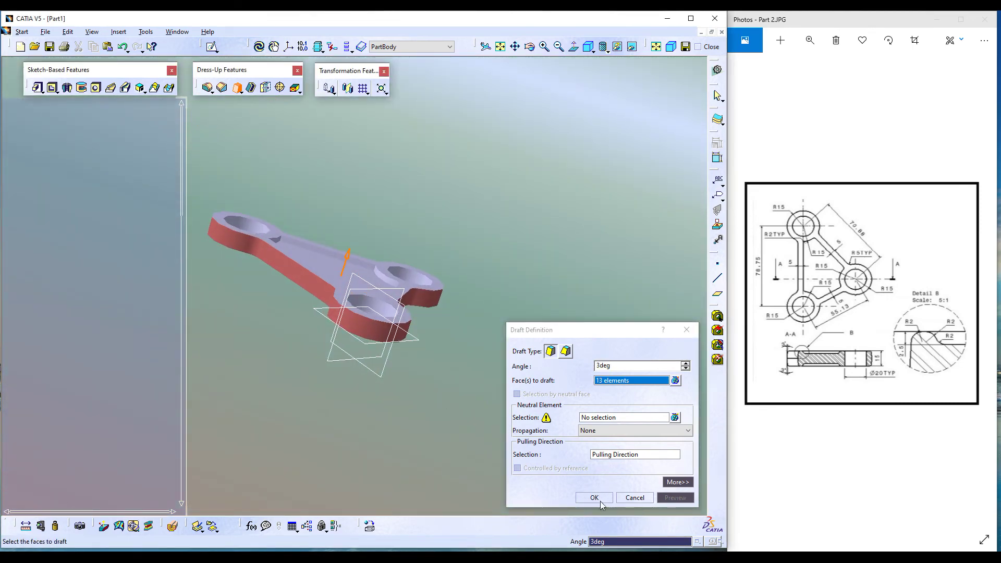
left_click(620, 417)
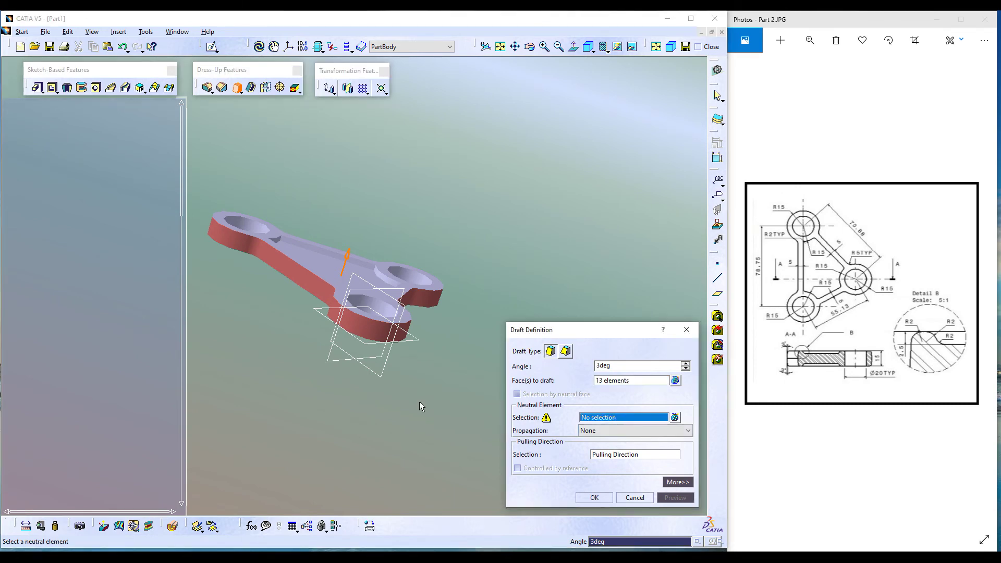
middle_click_drag(330, 401, 311, 338)
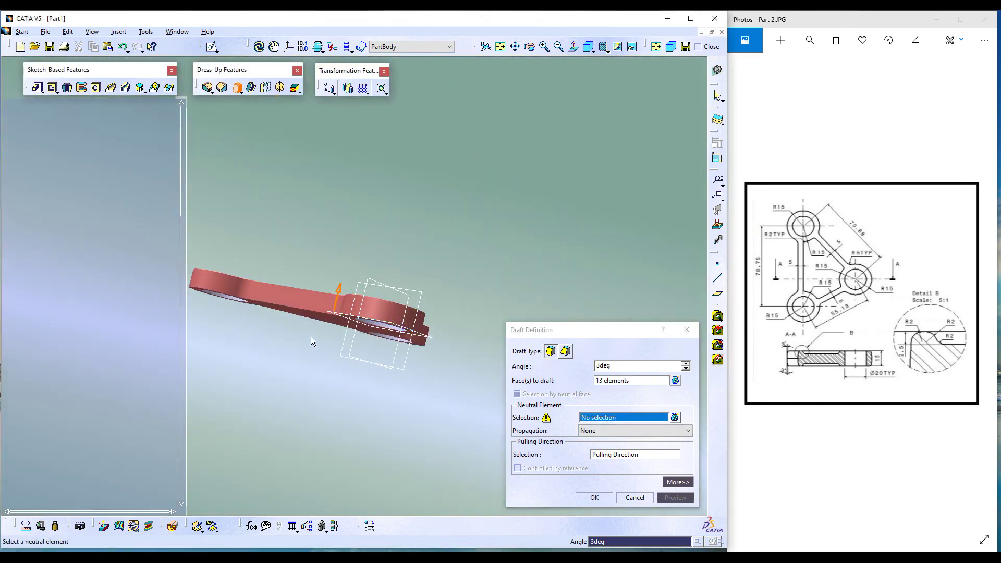
left_click(320, 320)
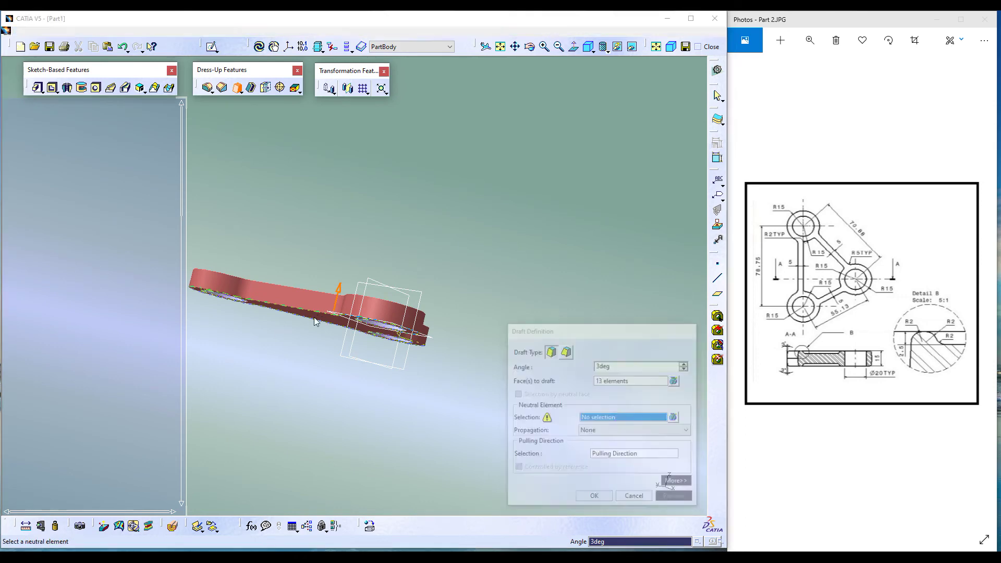
left_click(416, 307)
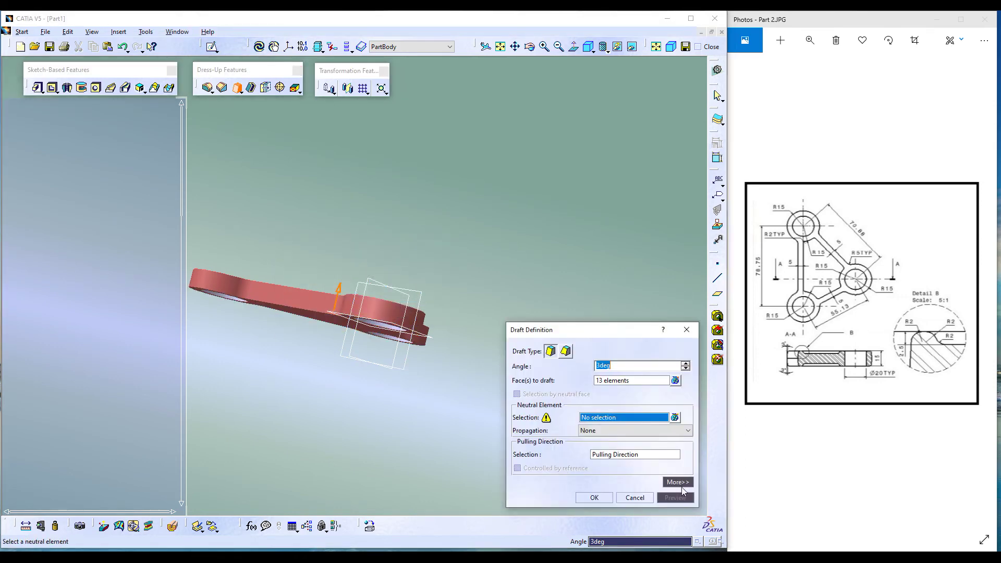
left_click(619, 384)
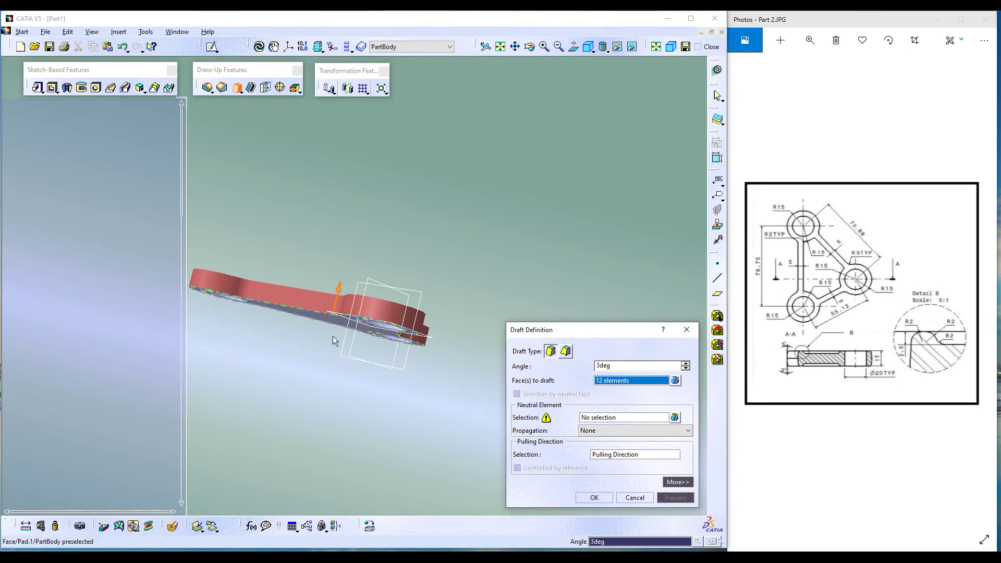
Set the link's underside as the draft's neutral element, preview the result and apply the 3° draft.
left_click(600, 419)
left_click(326, 334)
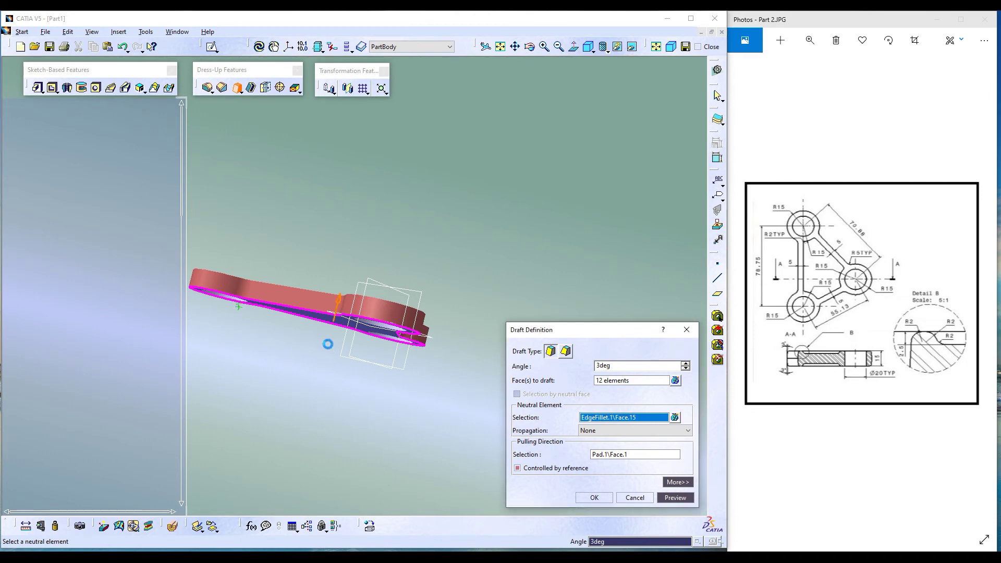
left_click(678, 498)
middle_click_drag(329, 393, 335, 462)
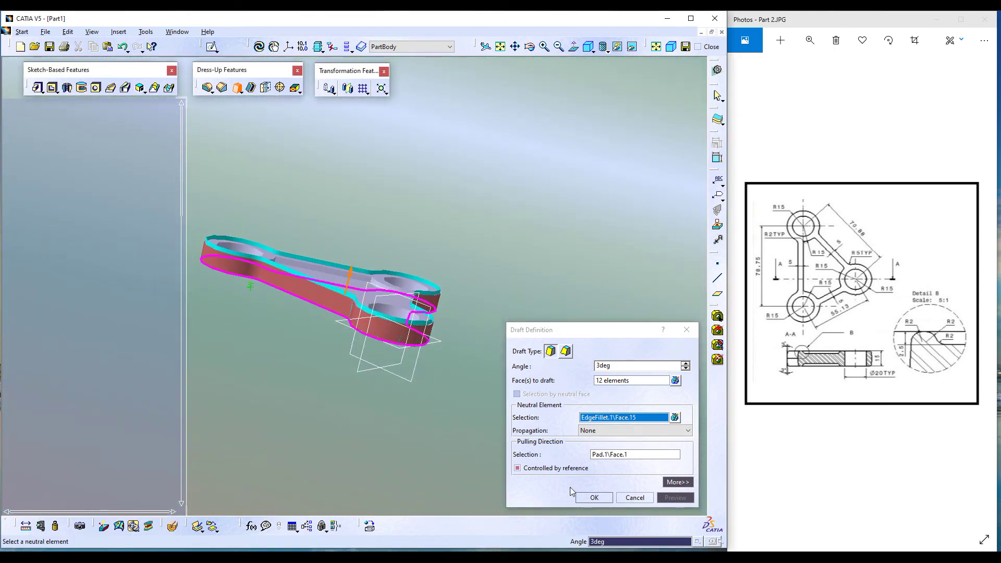
left_click(595, 498)
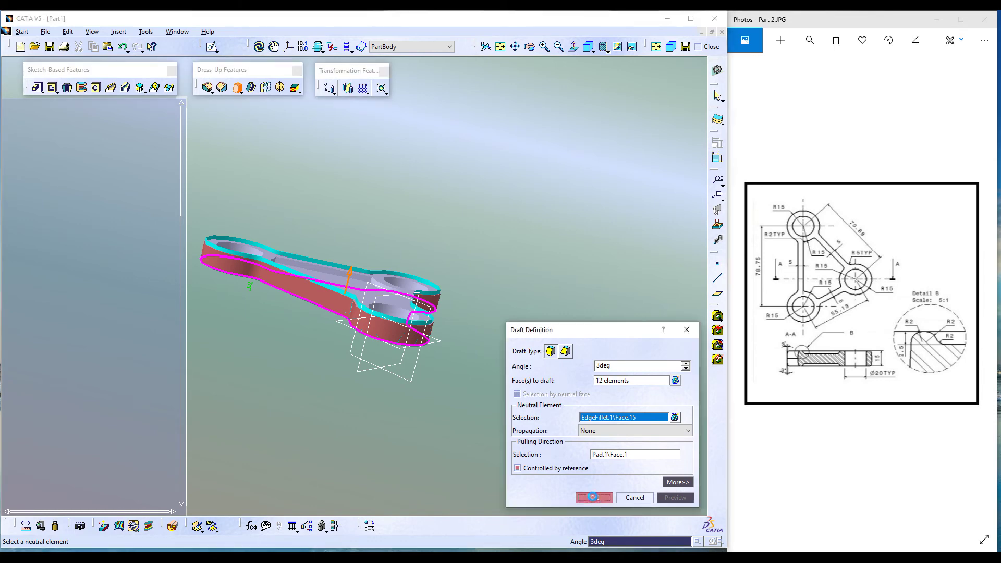
Examine the drafted outer sides of the link in a standard side view fitted to the window and from an angle.
middle_click_drag(394, 384, 345, 245)
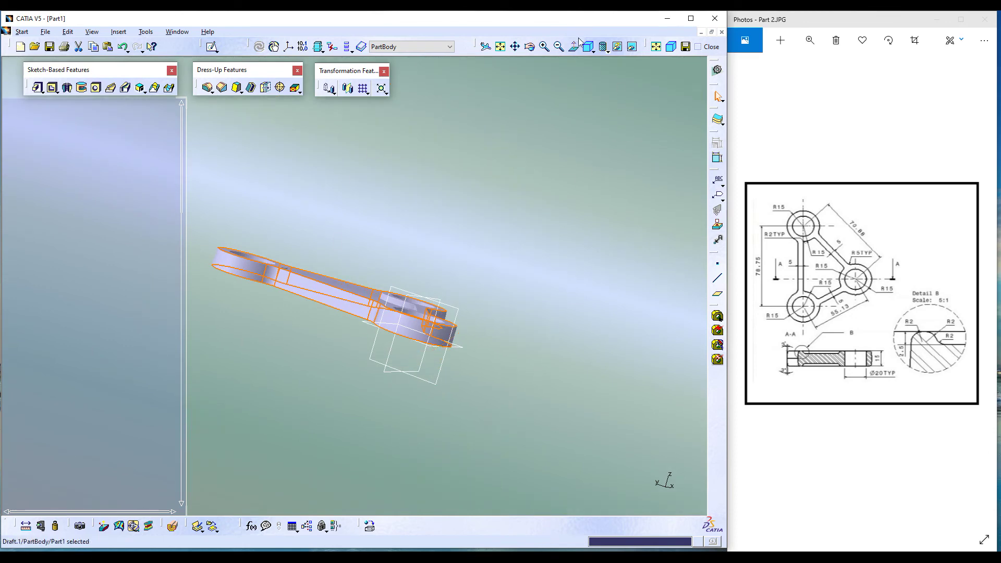
left_click(593, 50)
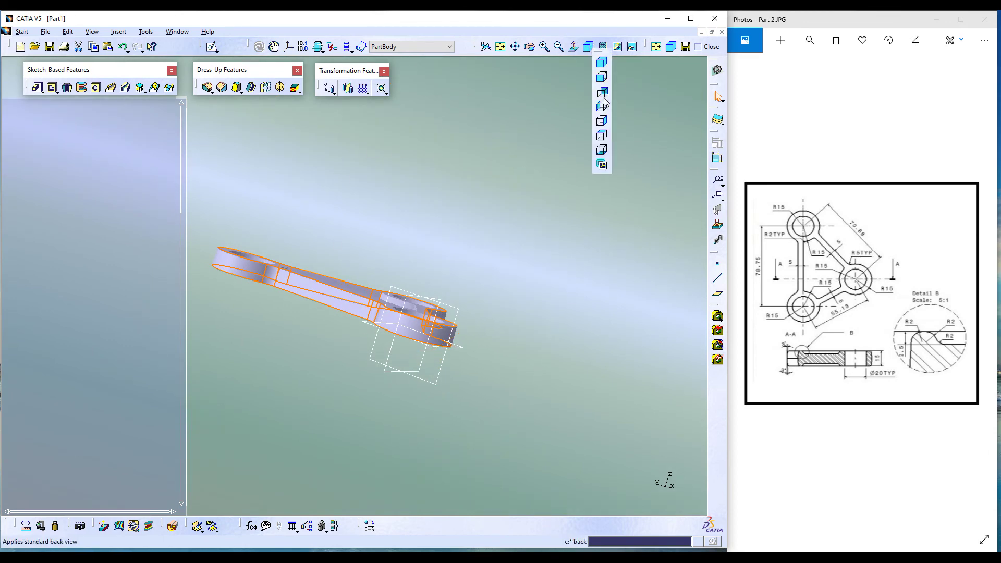
left_click(601, 121)
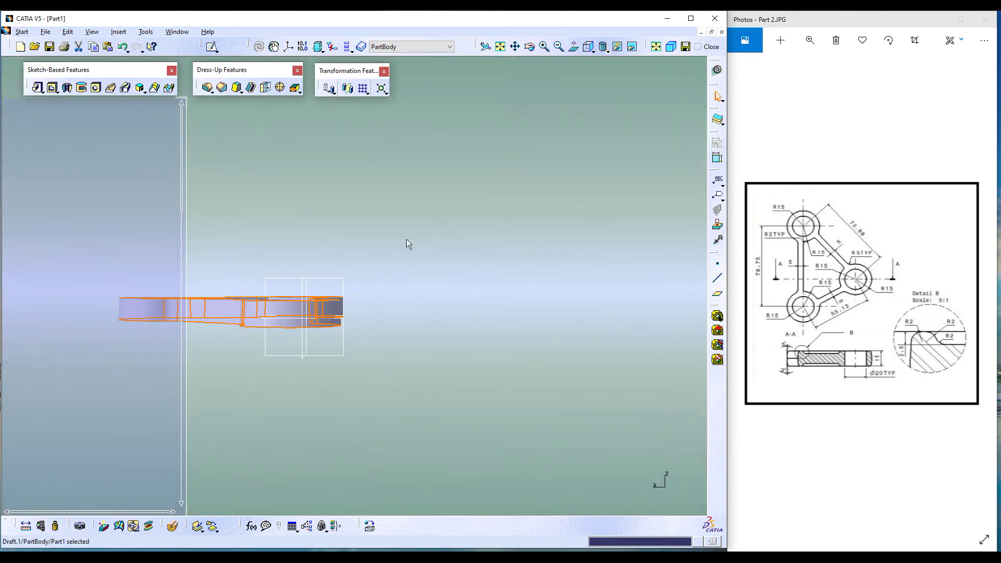
key("Escape")
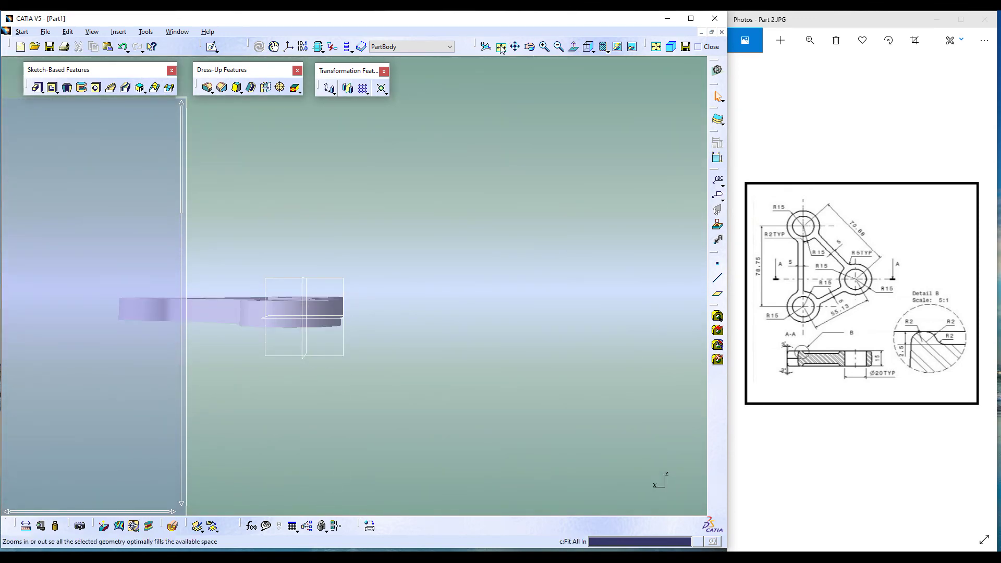
left_click(501, 48)
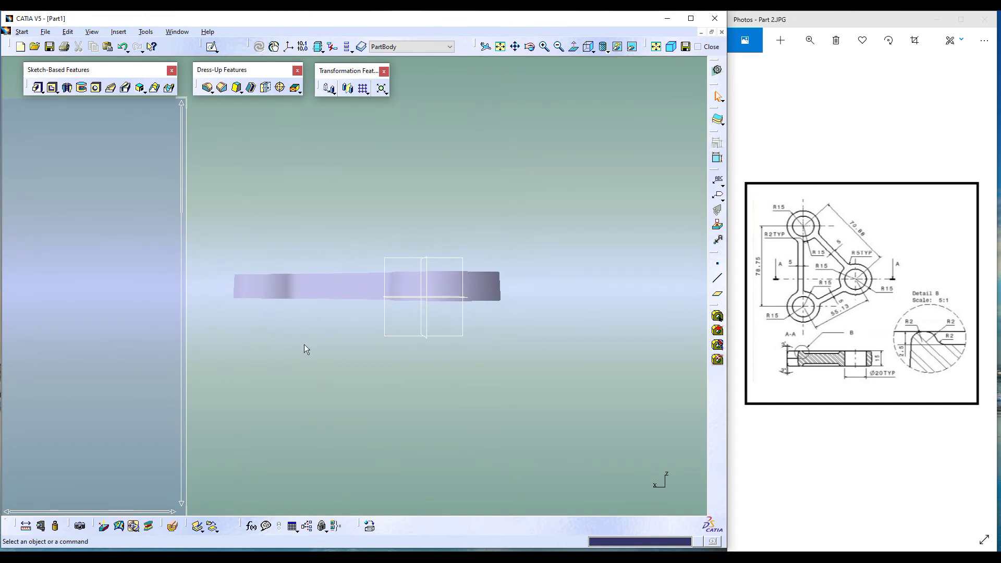
middle_click_drag(322, 244, 454, 335)
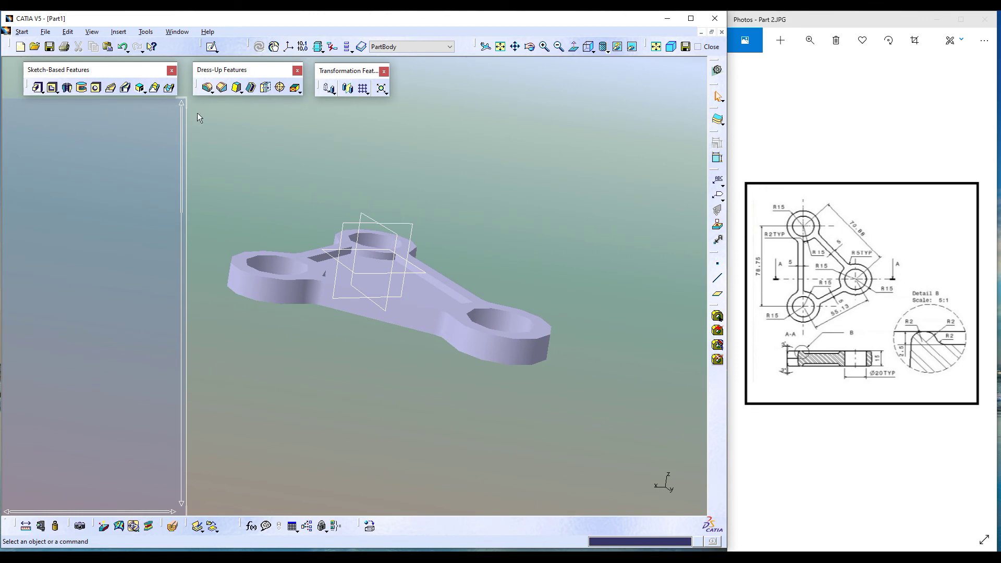
Start a 2 mm edge fillet on the link's top rim face and the floor face of the recess.
left_click(208, 89)
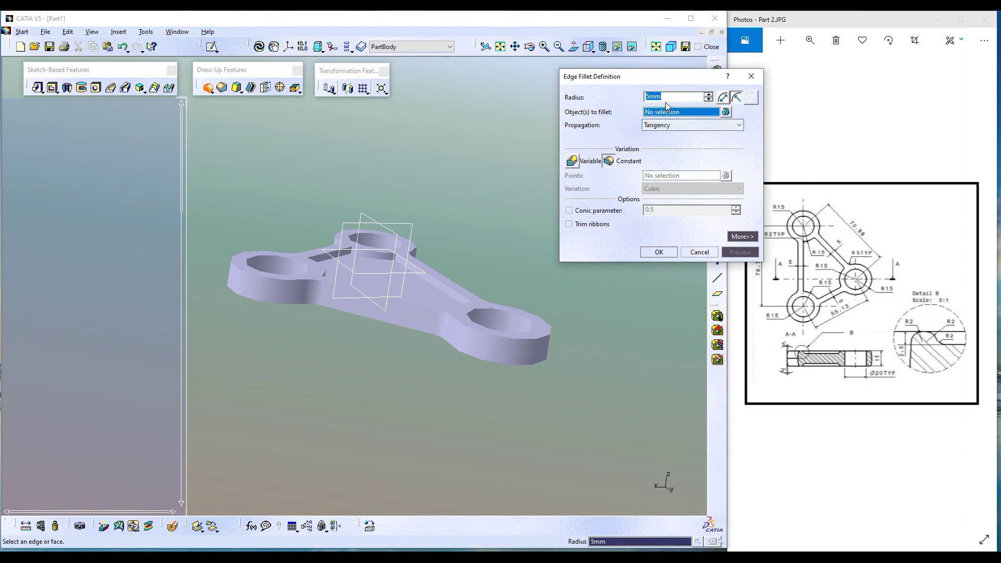
type("2")
key("Return")
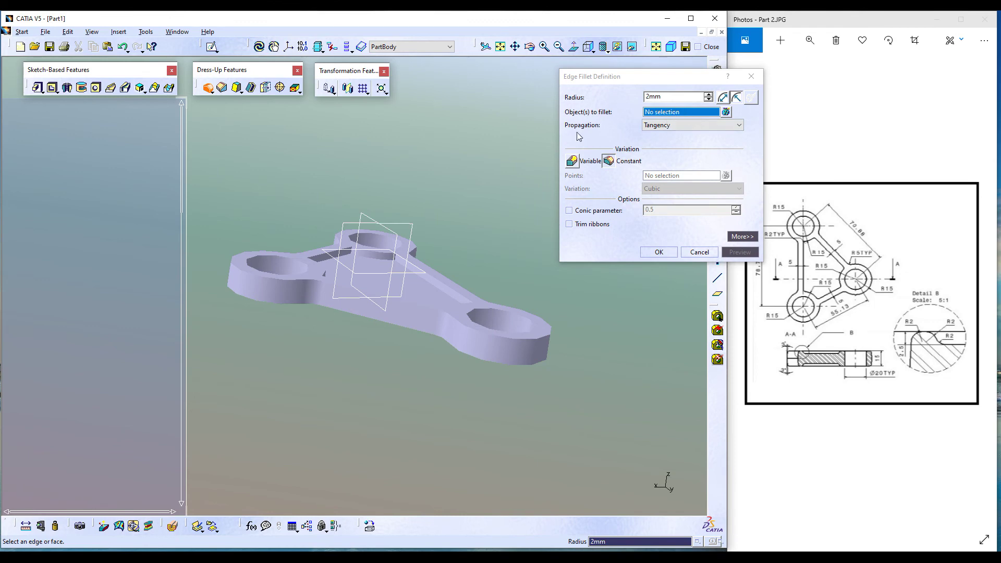
left_click(460, 289)
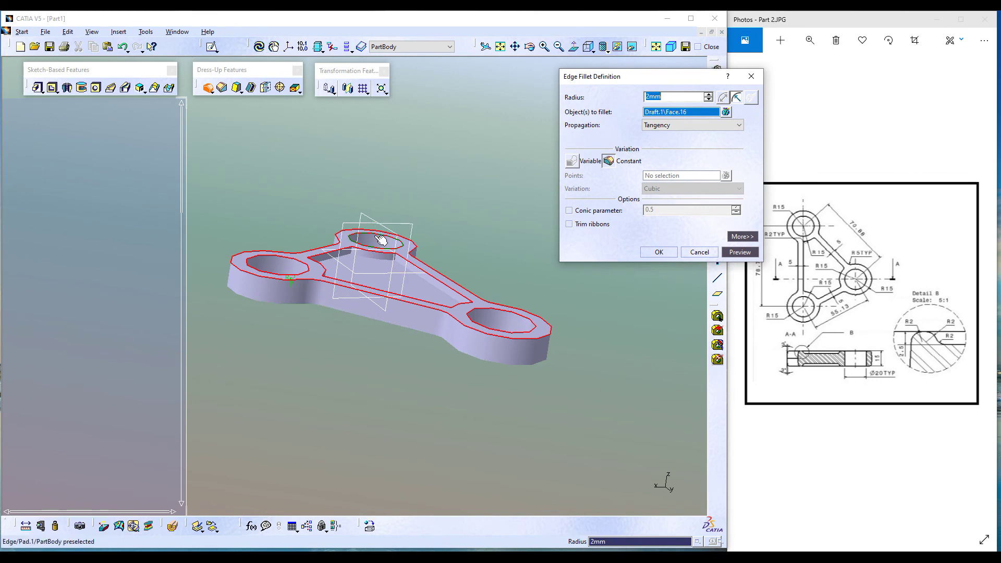
mouse_move(389, 280)
middle_mouse_down()
mouse_move(365, 284)
mouse_move(360, 277)
mouse_move(378, 267)
middle_mouse_up()
left_click(376, 261)
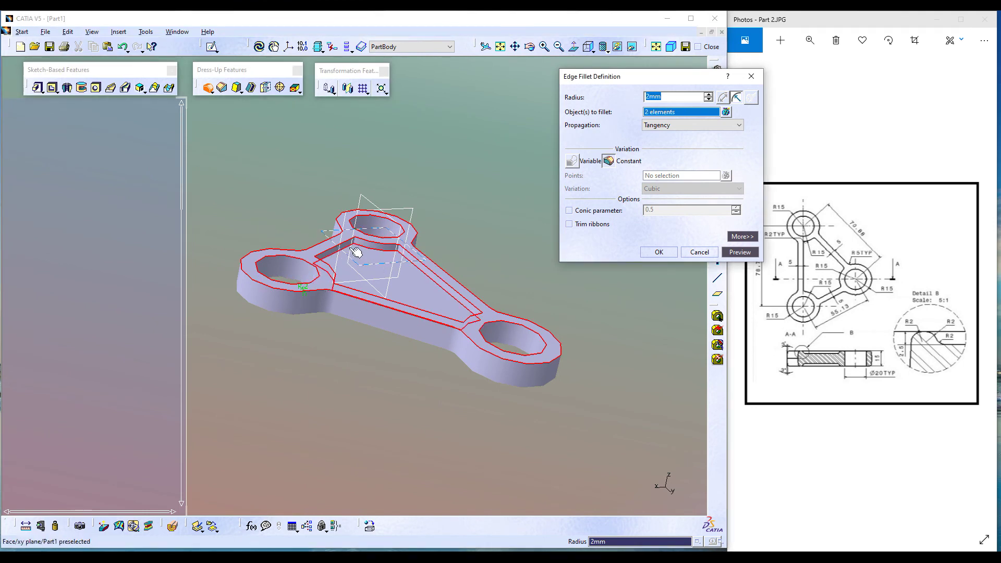
Add the recess's remaining corner edges to the 2 mm edge fillet, preview it and apply it.
middle_click_drag(384, 331, 312, 321)
left_click(360, 311)
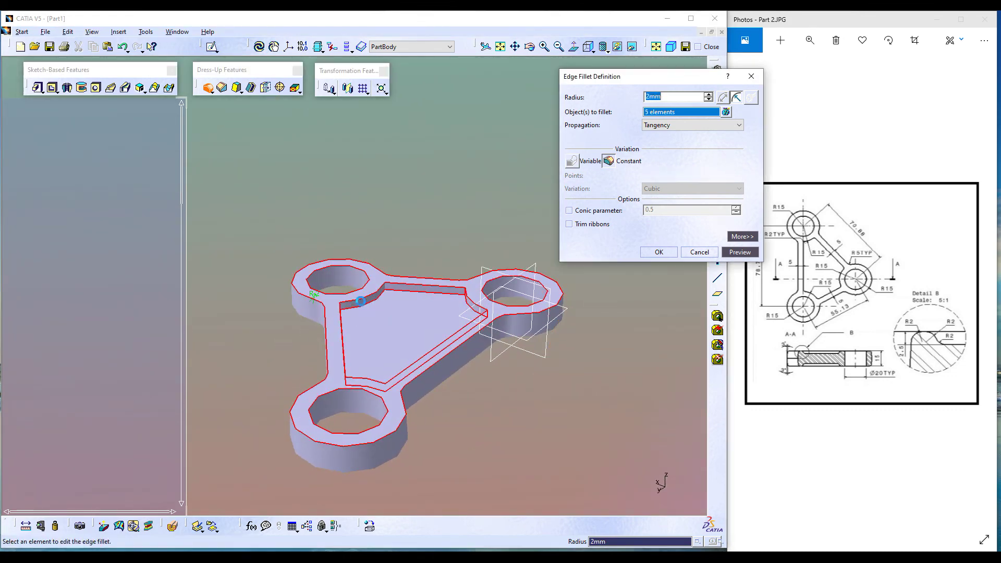
left_click(382, 301)
middle_click_drag(369, 367, 221, 409)
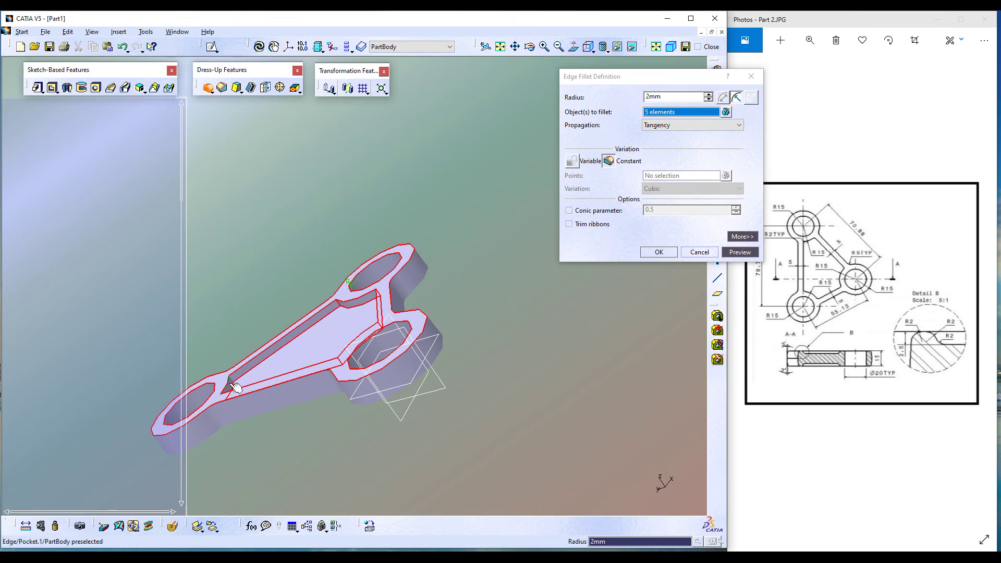
left_click(235, 386)
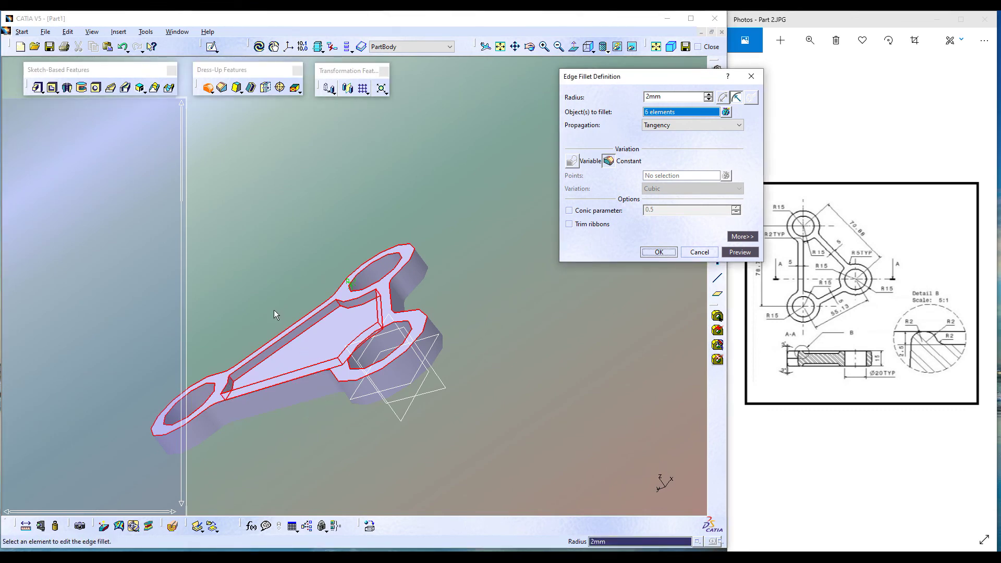
middle_click_drag(277, 306, 595, 309)
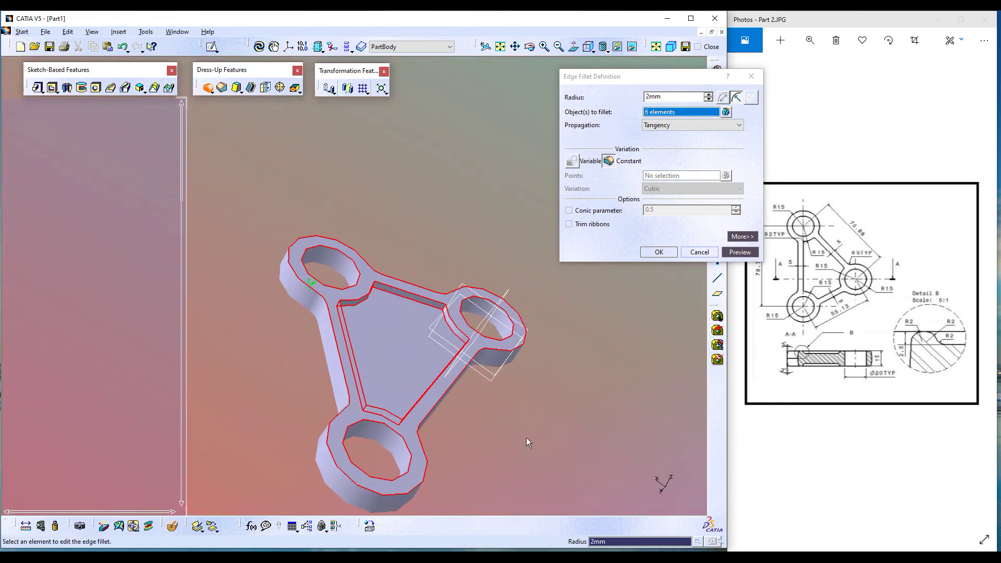
left_click(740, 252)
left_click(659, 253)
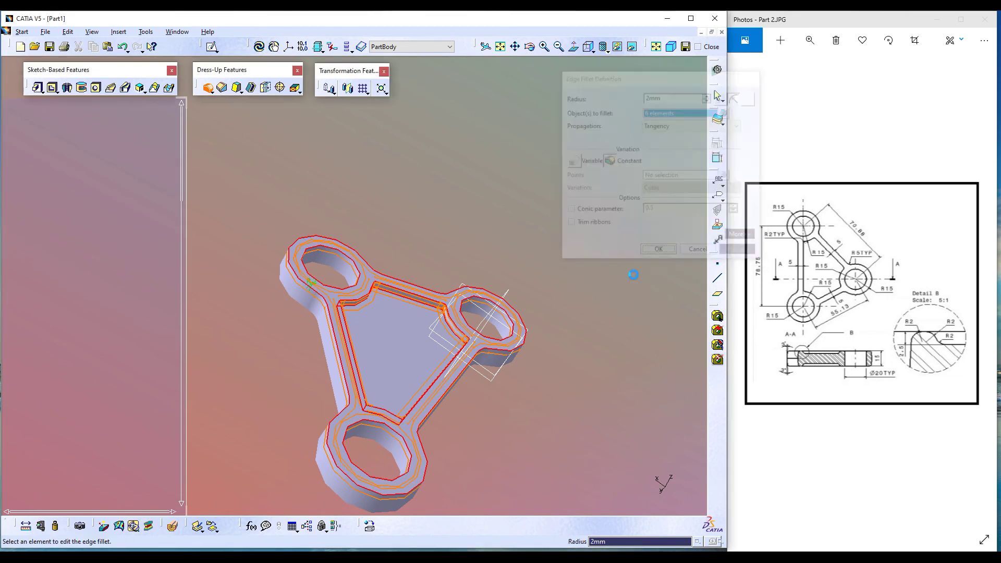
Mirror the current solid about the link's flat underside face, previewing the result before applying it.
left_click(499, 48)
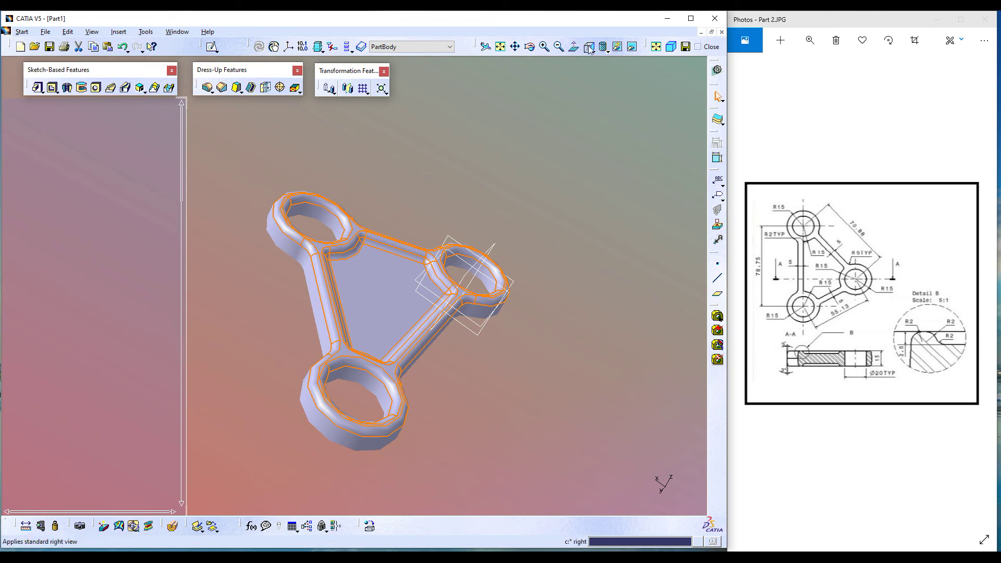
left_click(591, 48)
left_click(605, 65)
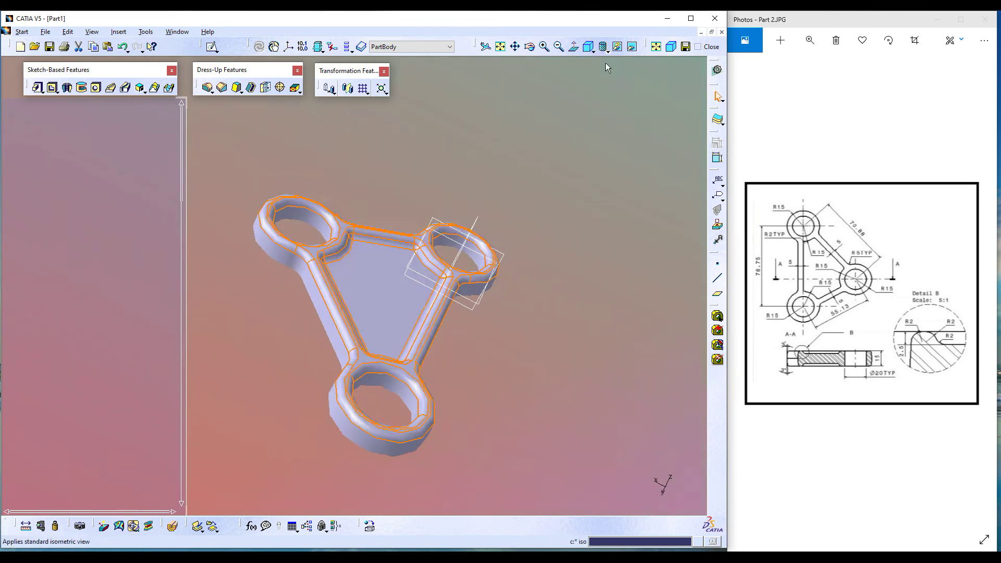
left_click(543, 188)
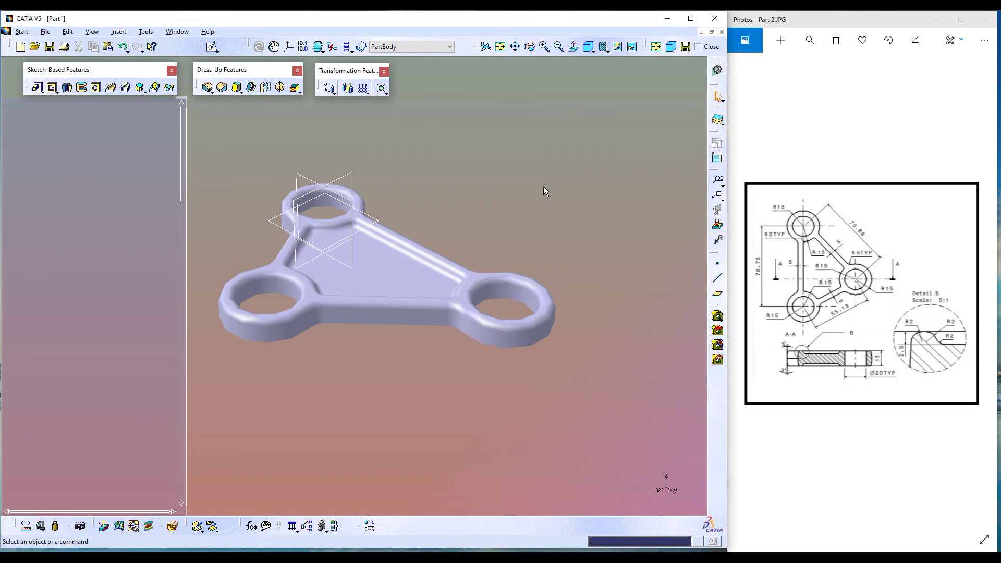
left_click(348, 88)
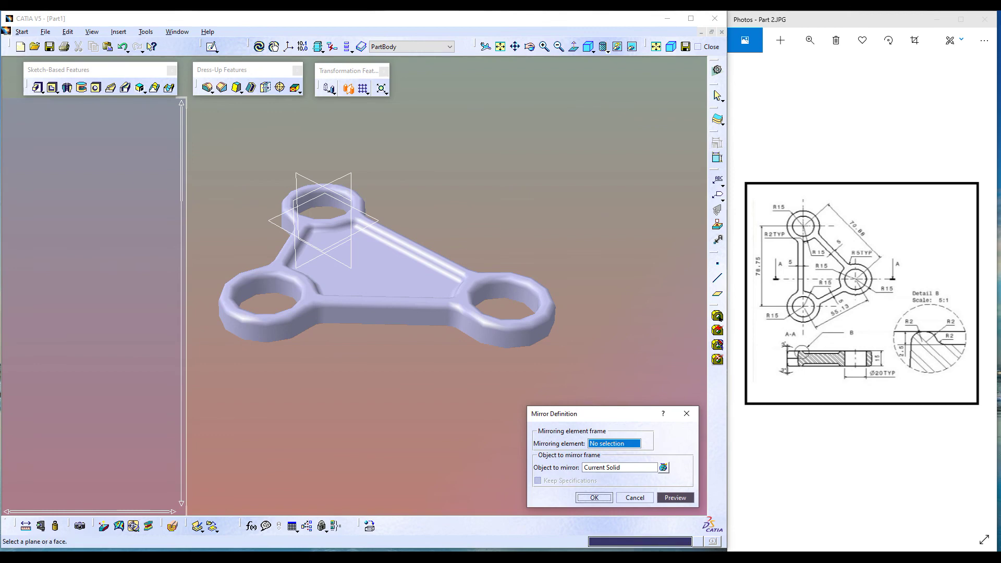
middle_click_drag(343, 411, 407, 264)
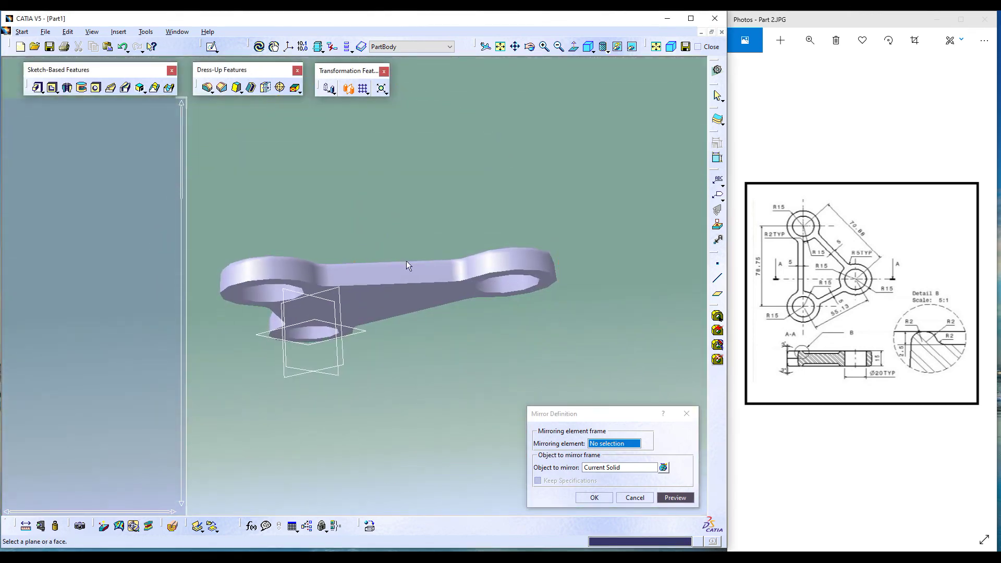
left_click(400, 302)
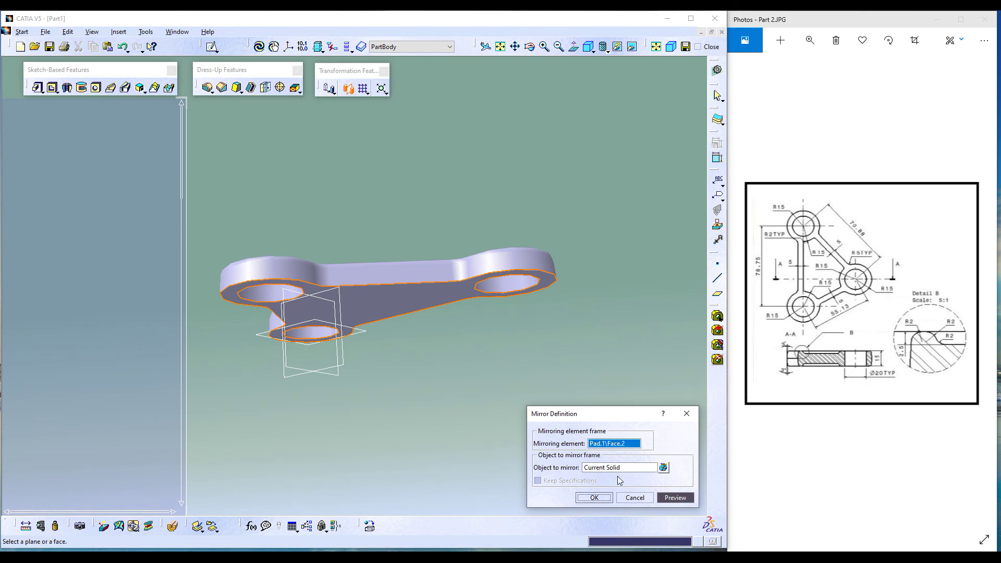
left_click(676, 499)
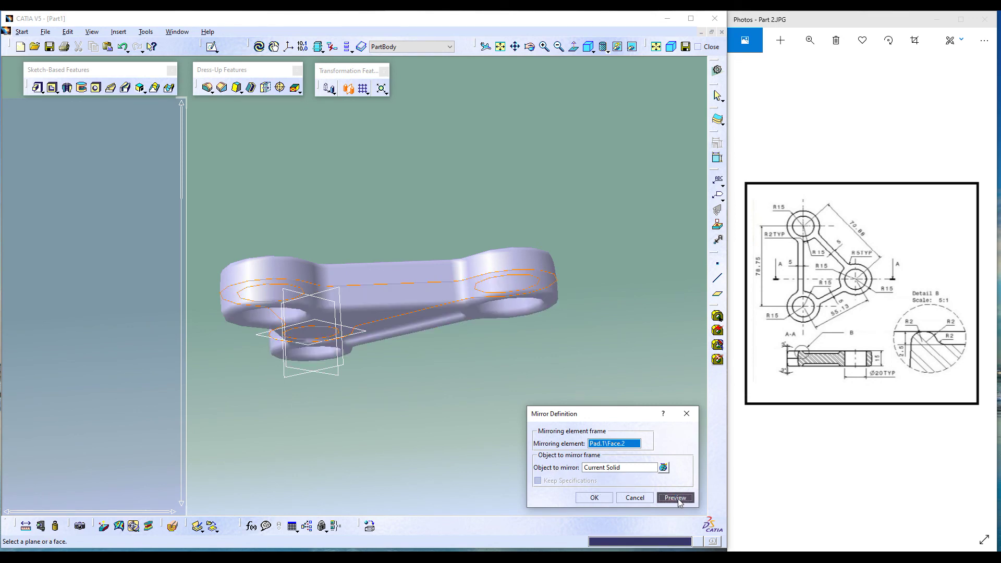
left_click(600, 499)
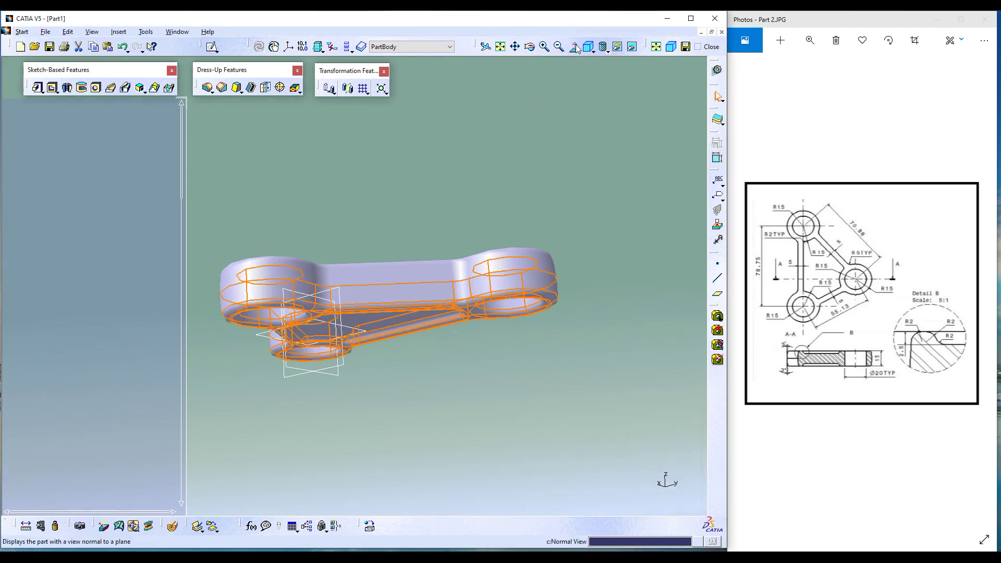
Show the mirrored link in isometric view and hide the xy, yz and zx planes.
left_click(501, 47)
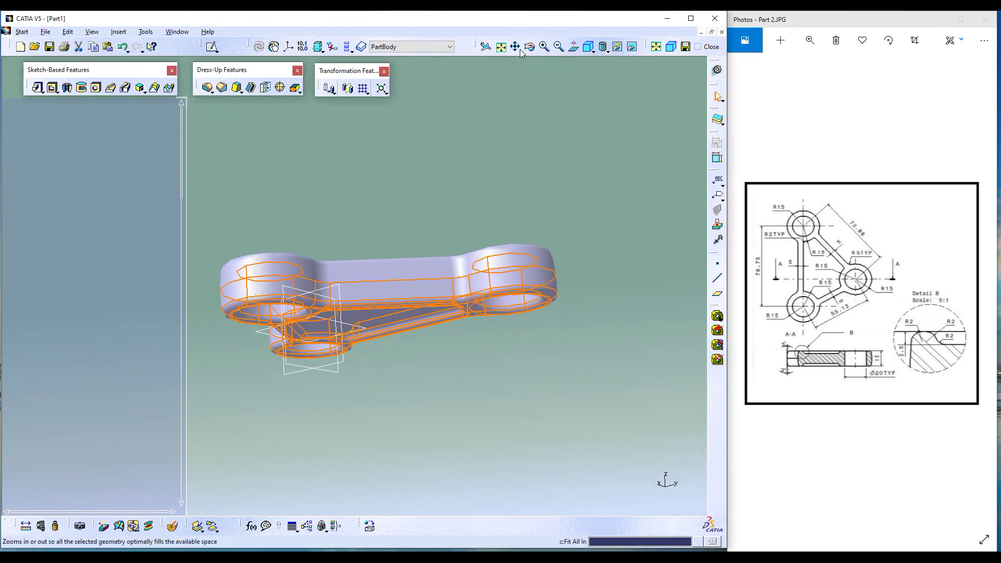
left_click(590, 46)
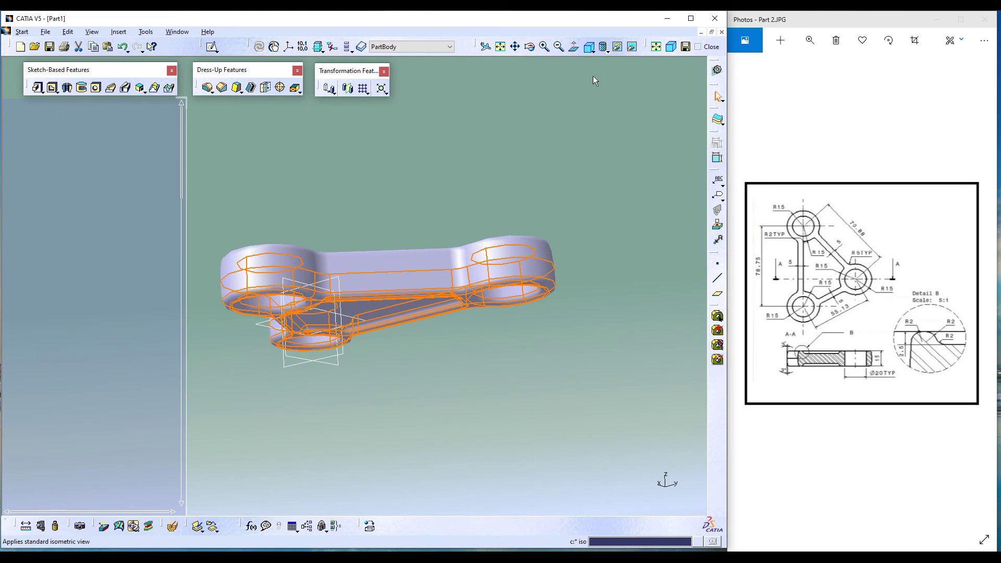
left_click(489, 196)
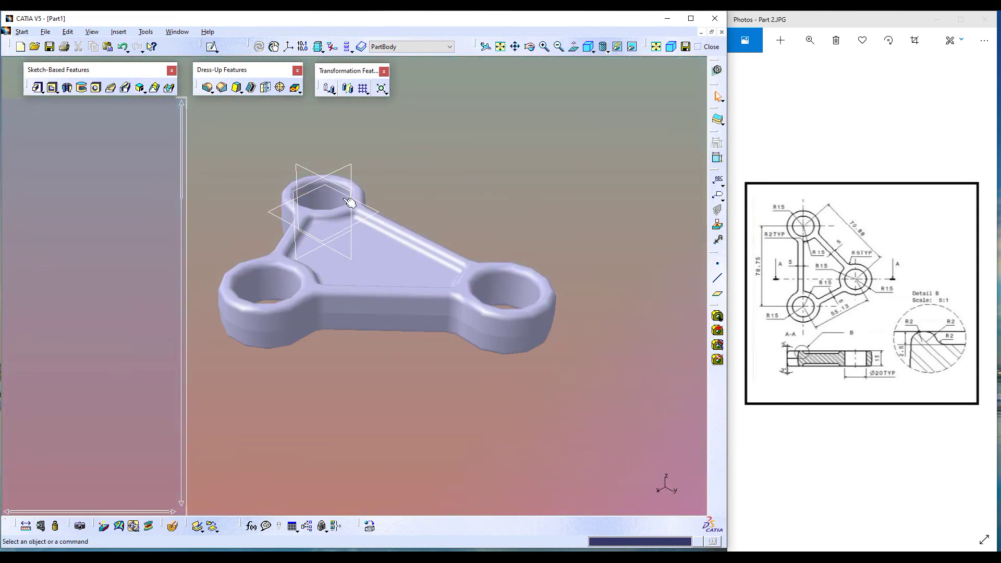
scroll(133, 277, "down", 5)
left_click(61, 311)
left_click(63, 333, "ctrl")
left_click(63, 353, "ctrl")
right_click(63, 353)
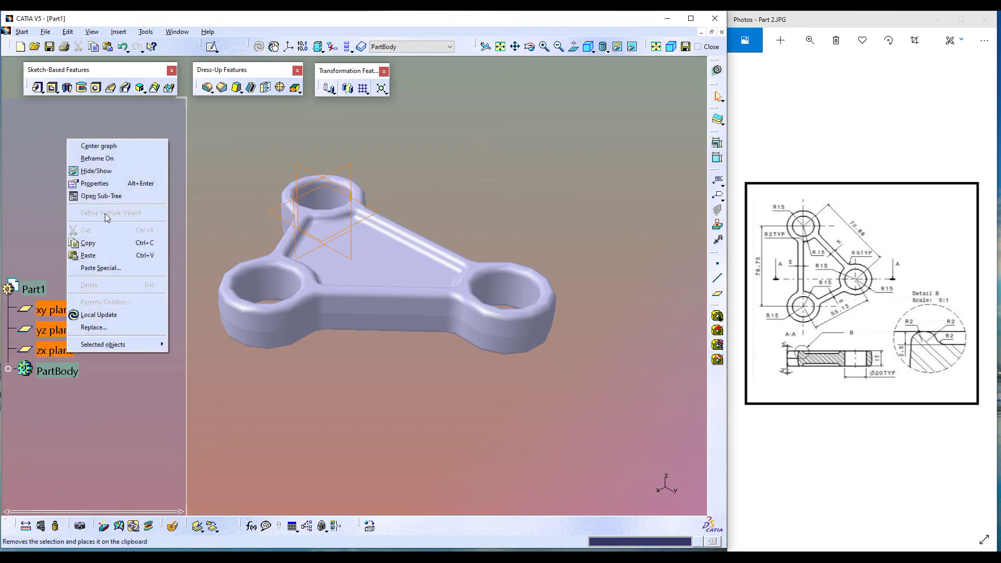
left_click(103, 172)
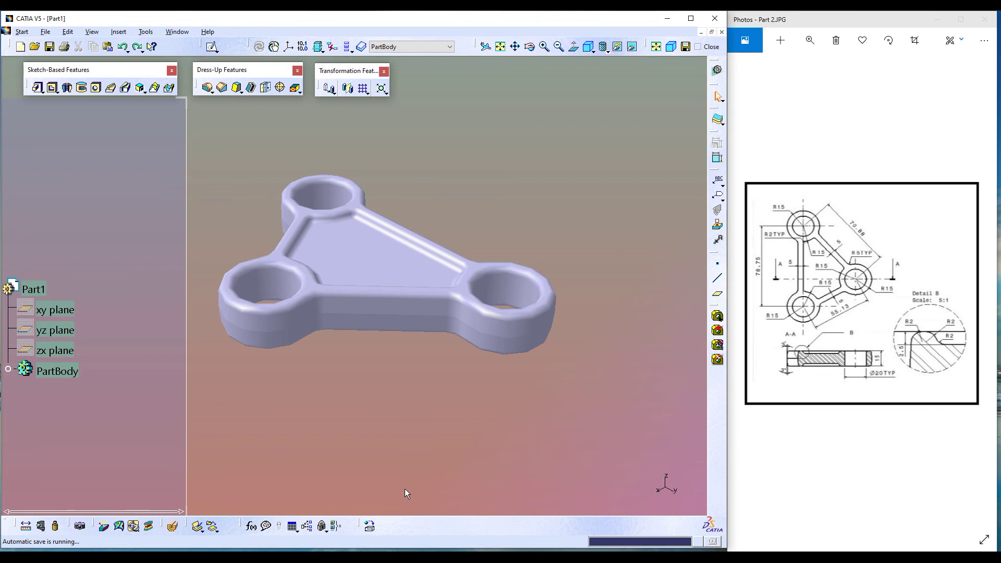
Apply the DS Light Blue painting material from the default catalog to Part1 and close the material library.
left_click(370, 528)
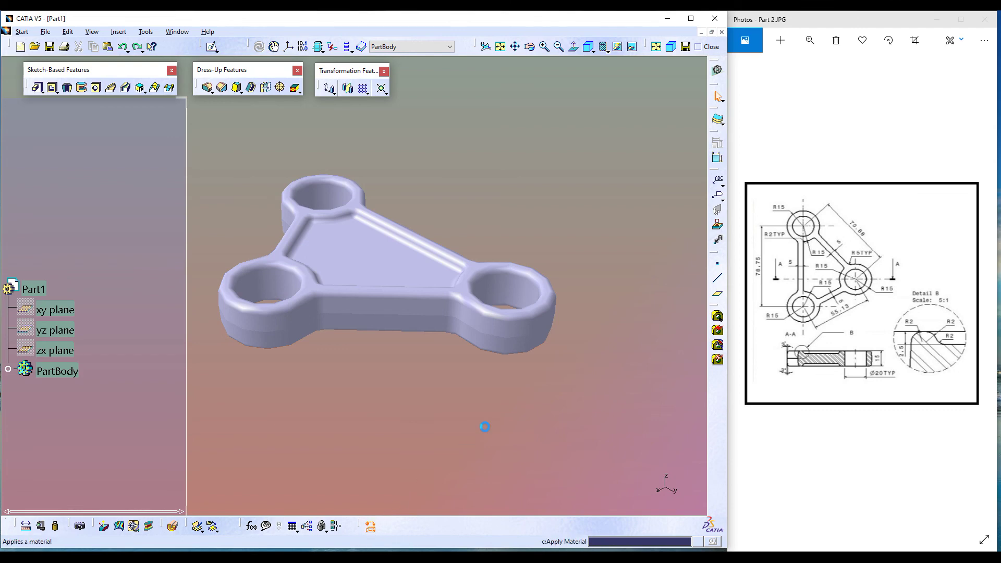
left_click(29, 290)
left_click(673, 375)
left_click_drag(666, 369, 482, 364)
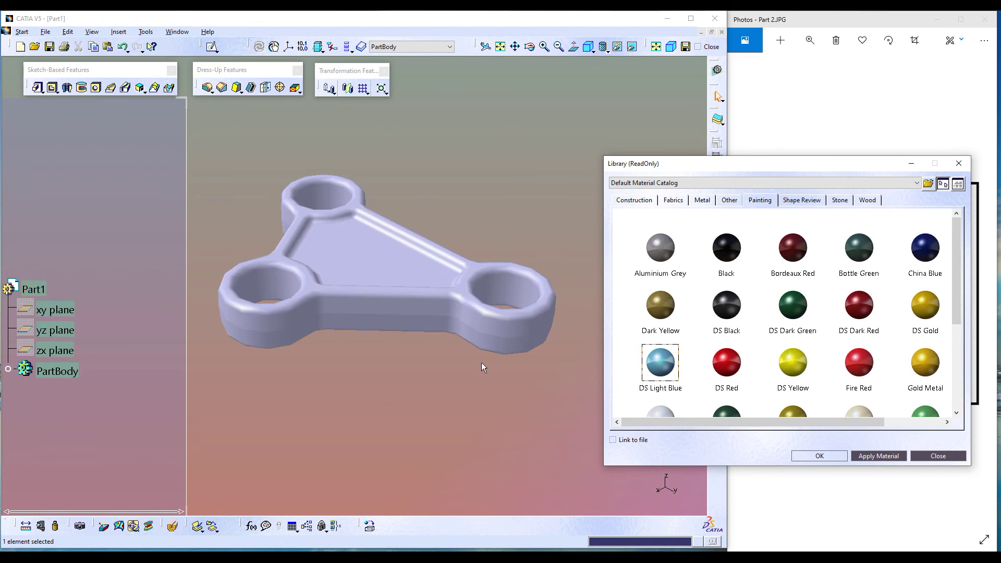
left_click(876, 457)
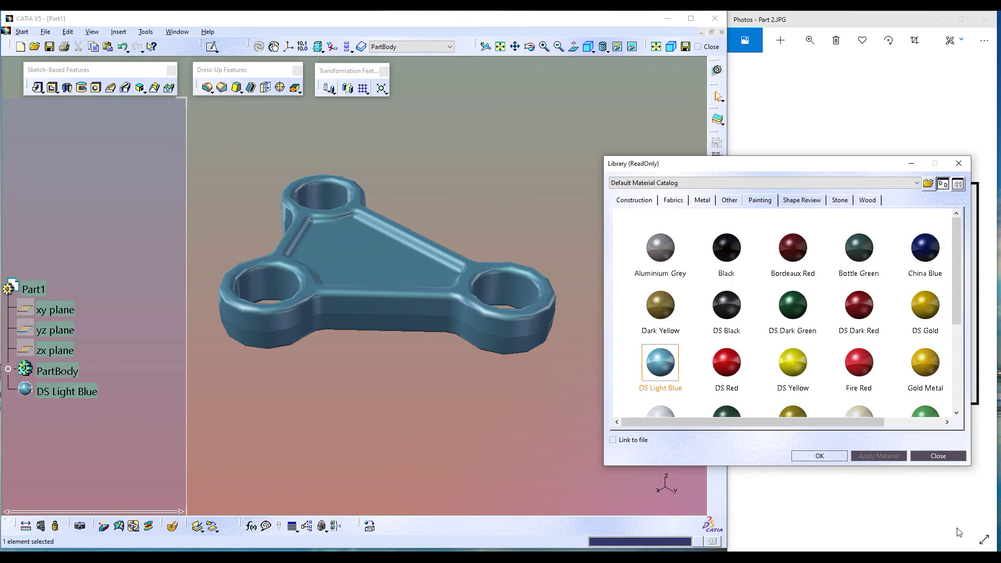
left_click(935, 456)
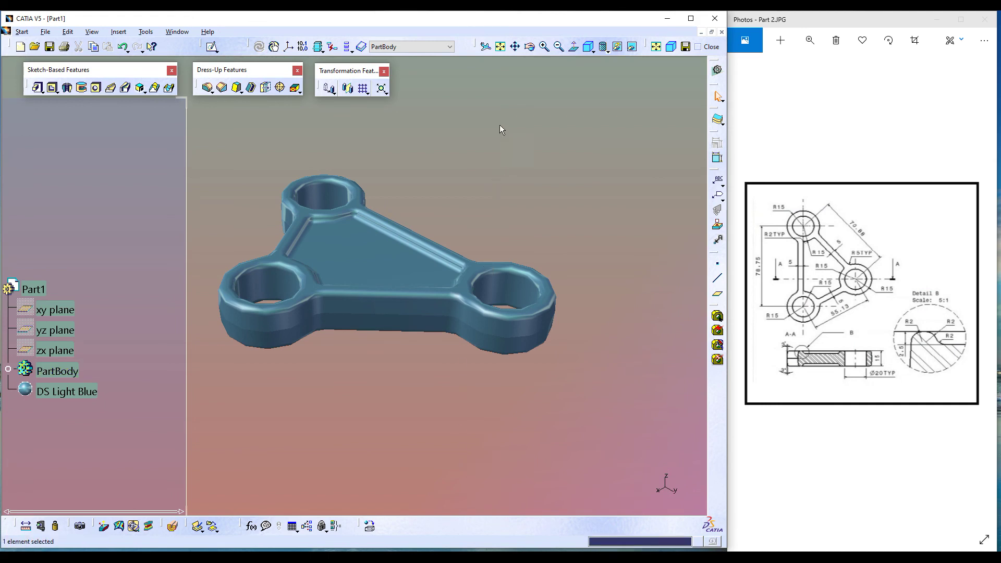
left_click(590, 48)
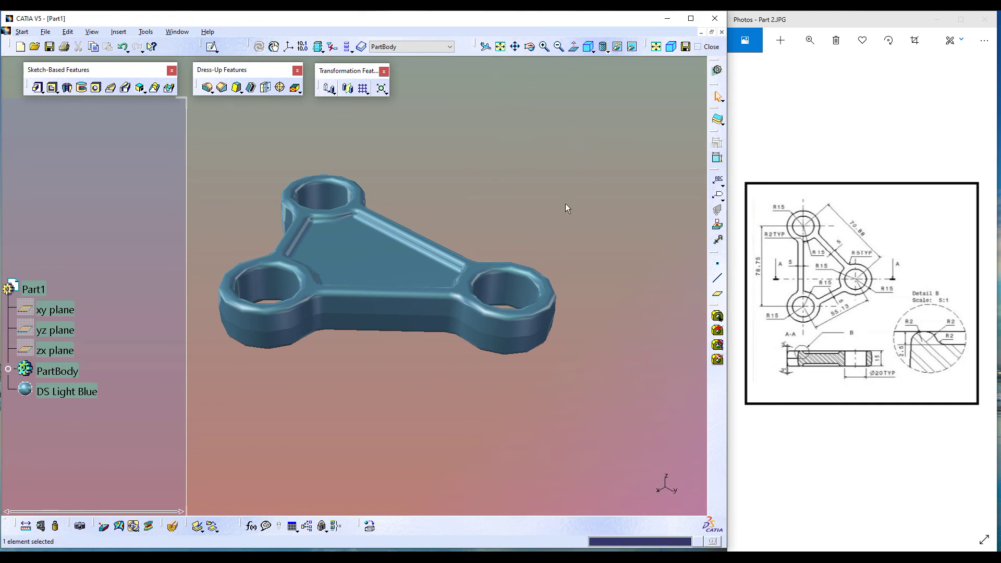